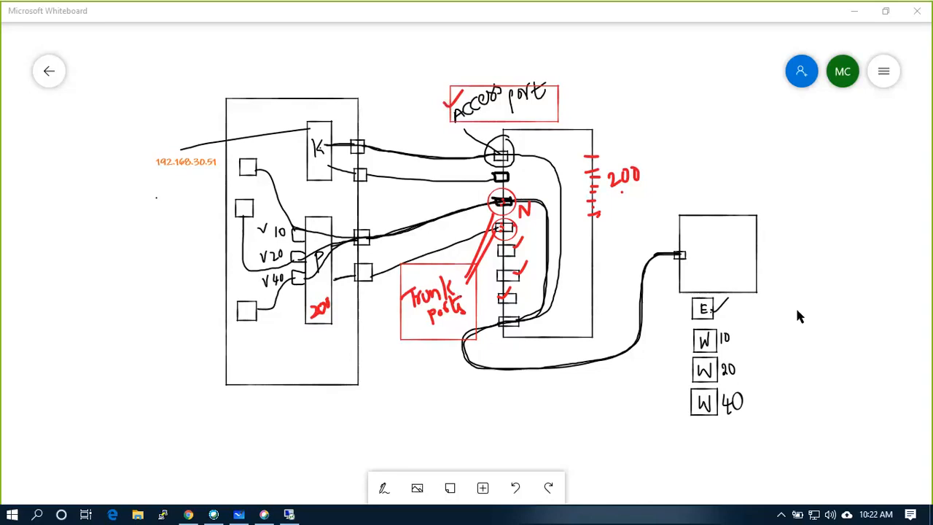
Clear the old network diagram from the whiteboard canvas
scroll(608, 289, up, 5)
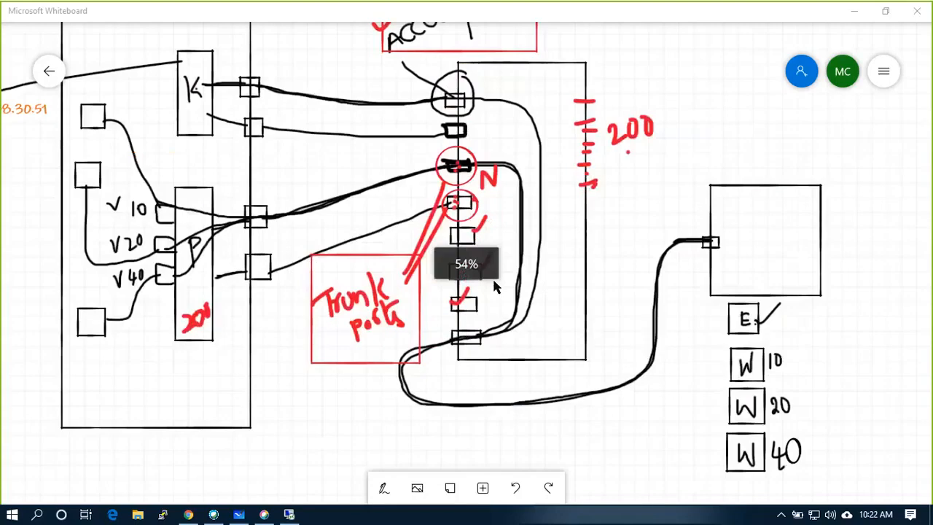
scroll(495, 288, down, 6)
scroll(491, 300, up, 1)
click(383, 490)
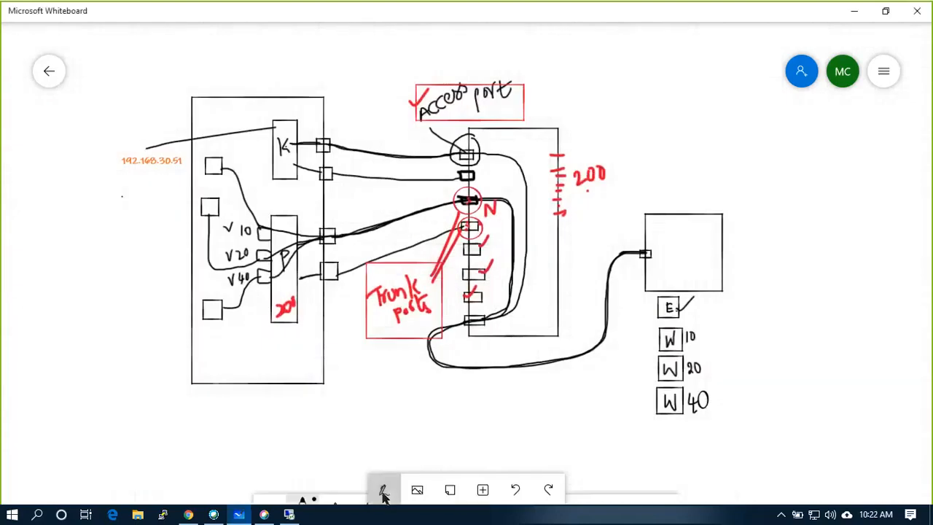
click(883, 71)
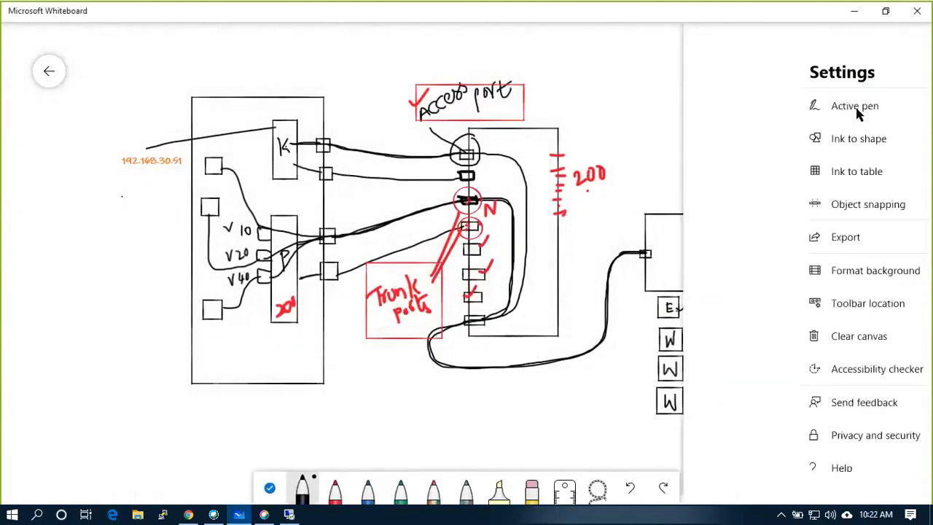
click(671, 335)
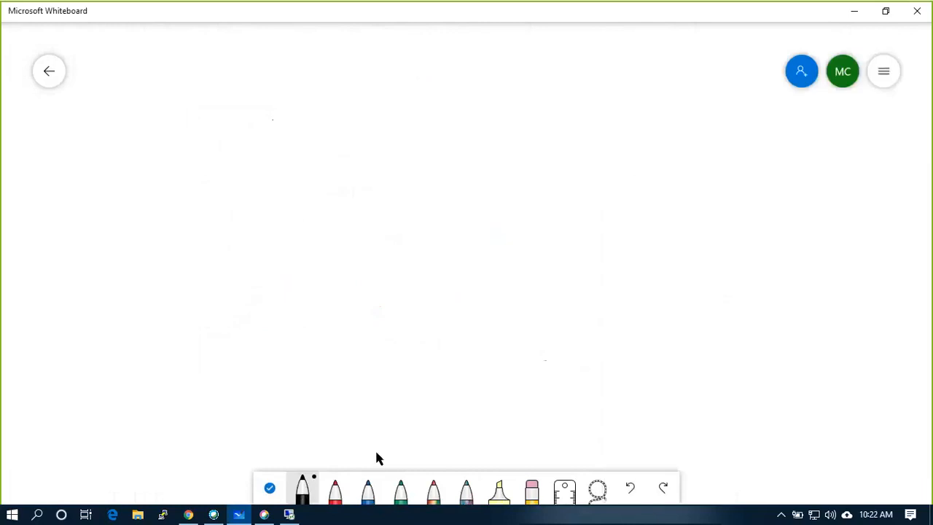
click(303, 494)
scroll(334, 125, up, 5)
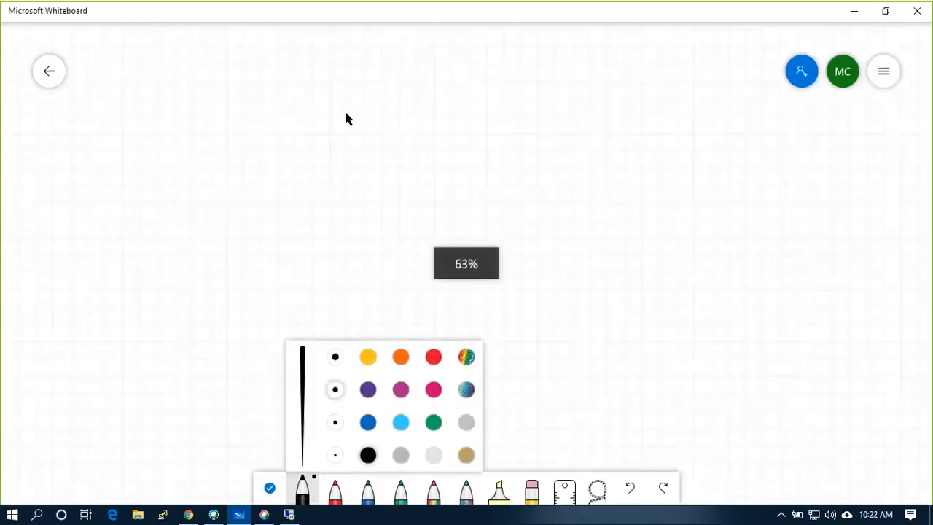
right_click(376, 65)
click(390, 40)
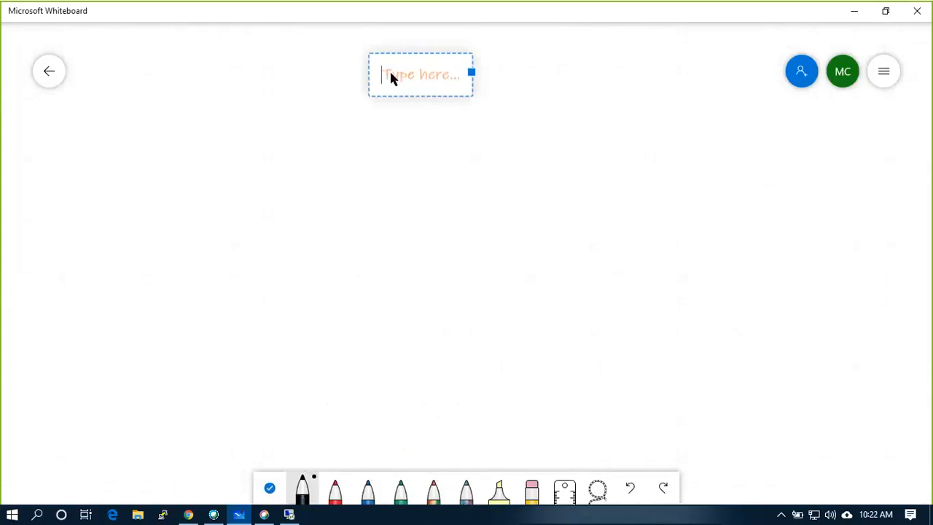
Switch to the remote vSphere Client to examine the virtual switches of euspresxi01.maverickcloud.com, and return to Microsoft Whiteboard
key(alt+Tab)
key(alt+Tab)
key(alt+Tab)
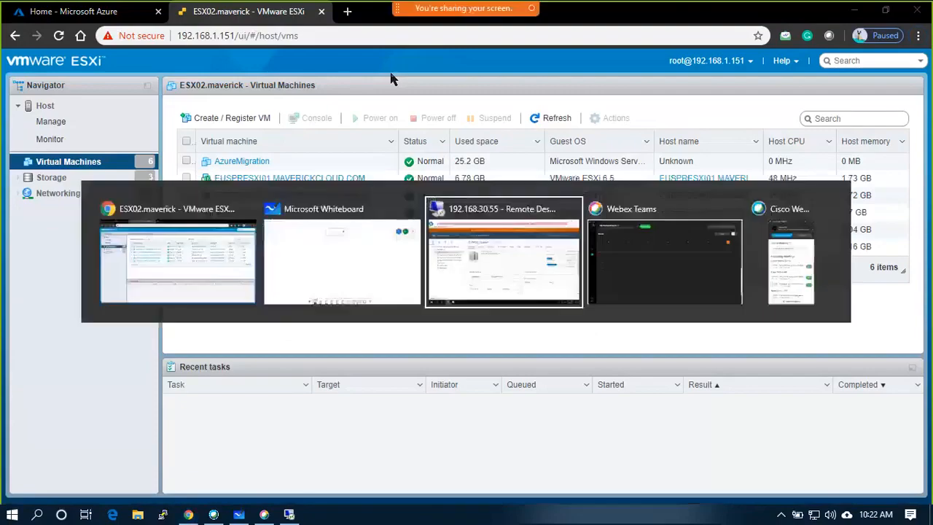
click(105, 218)
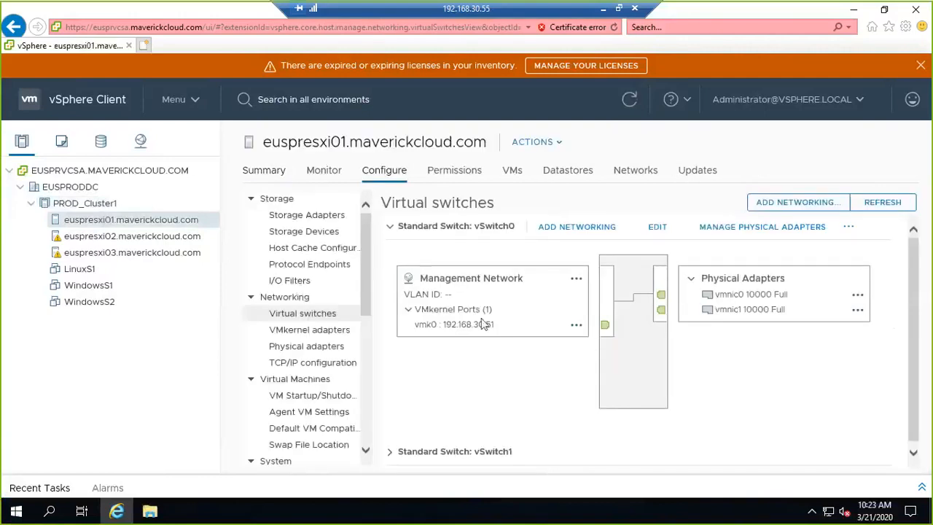
click(603, 10)
mouse_move(299, 500)
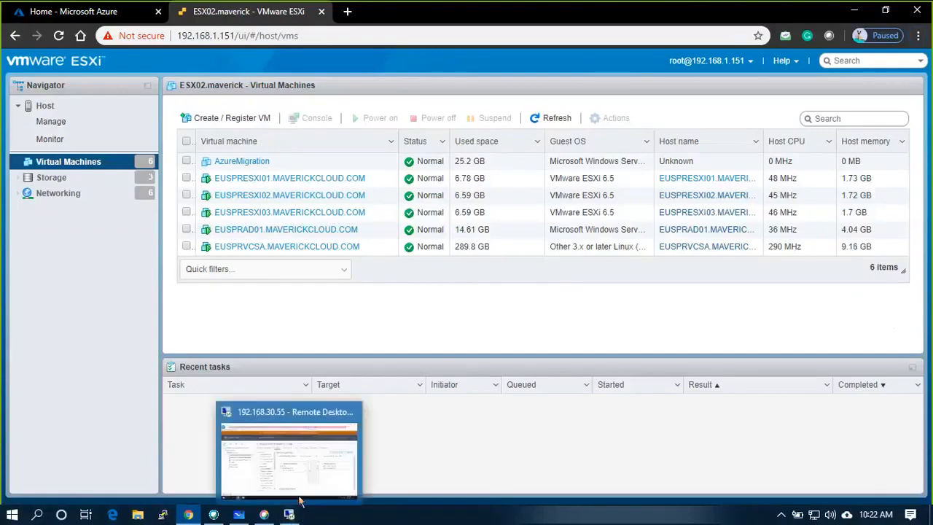
click(239, 514)
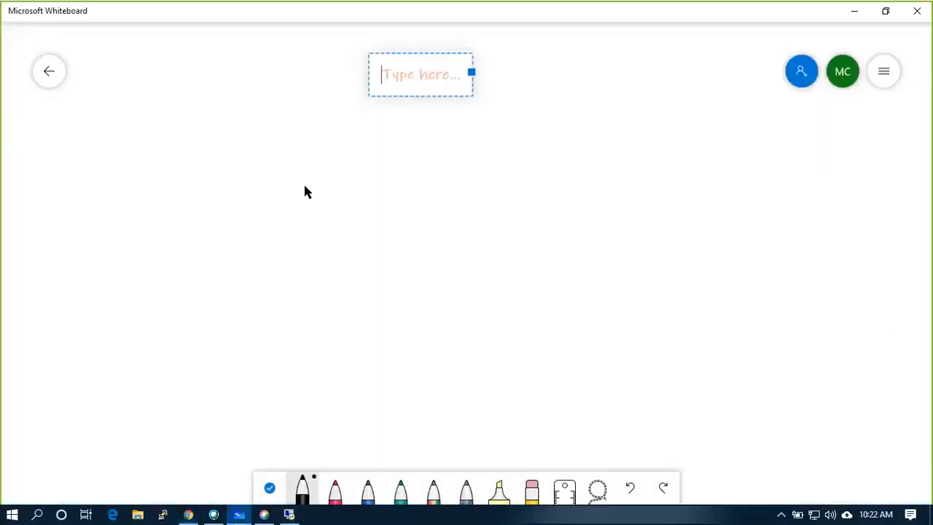
Add the title text "Why you need add kernel ports ??" near the top of the canvas and underline "Why" with the black pen
click(376, 78)
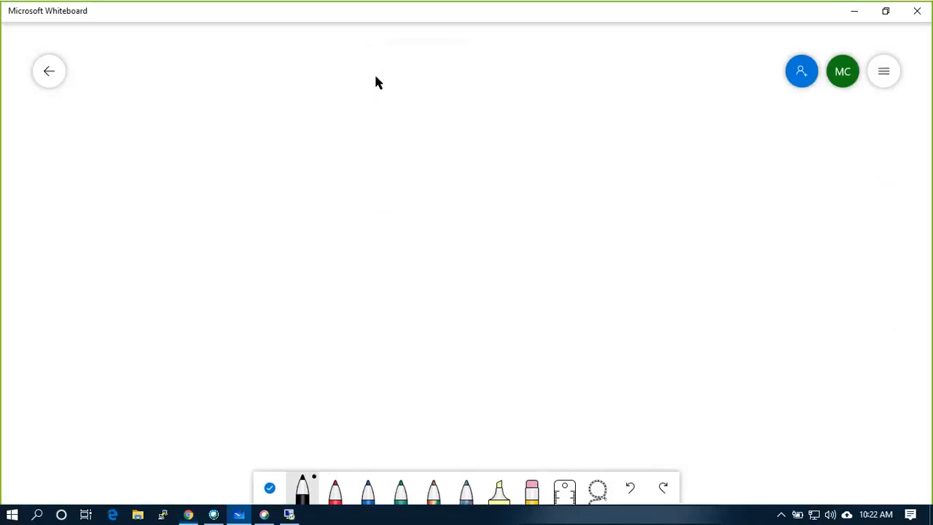
click(368, 62)
click(381, 45)
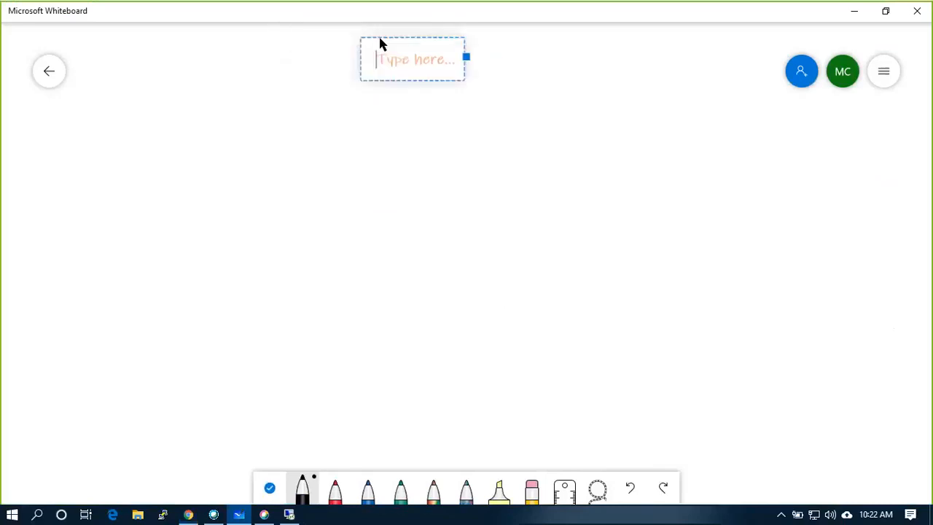
text(Why you need )
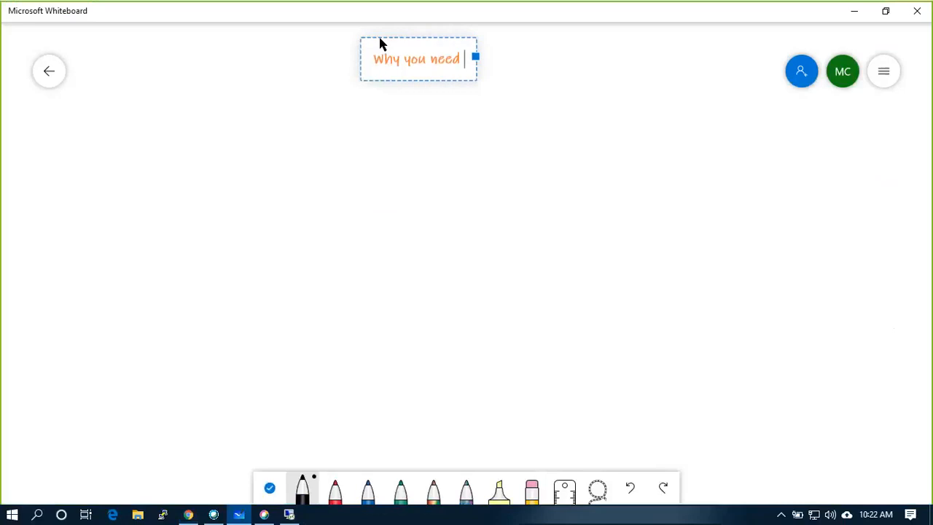
text(addt)
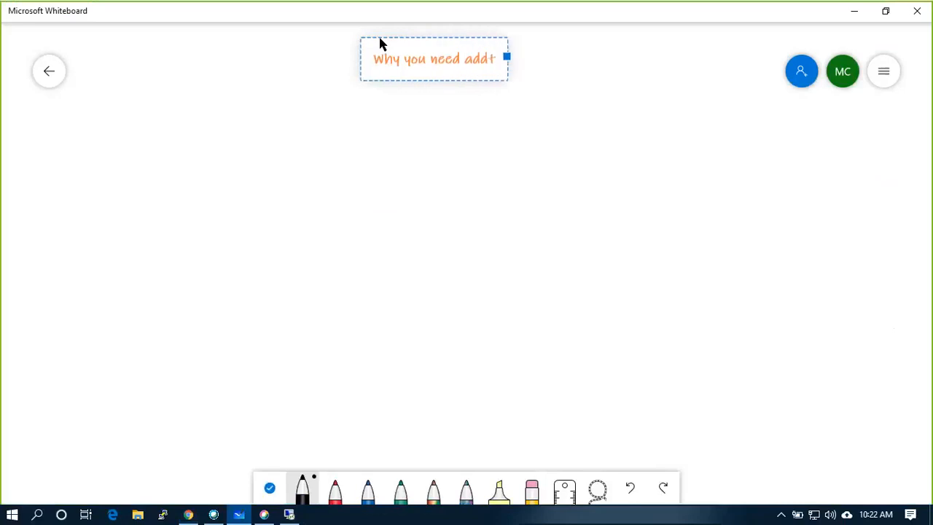
key(BackSpace)
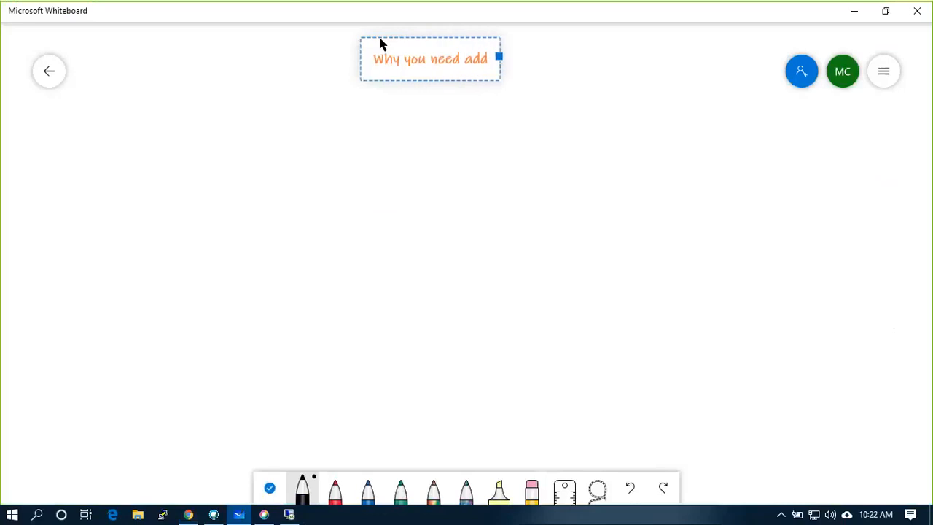
text(kenne)
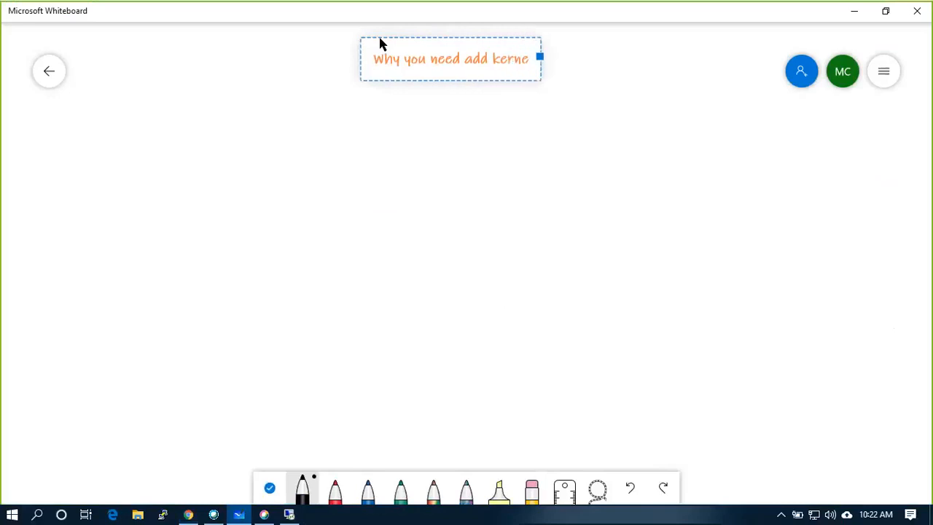
text(l ports ??)
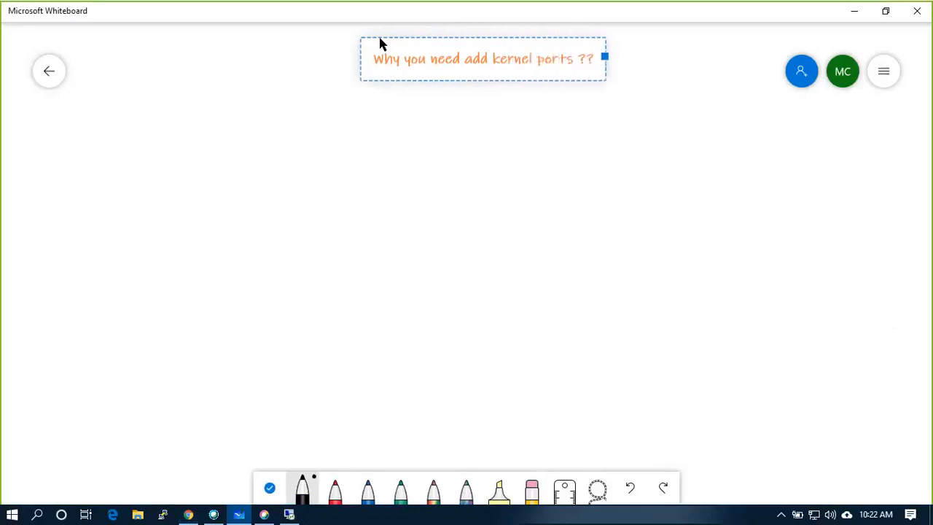
click(373, 91)
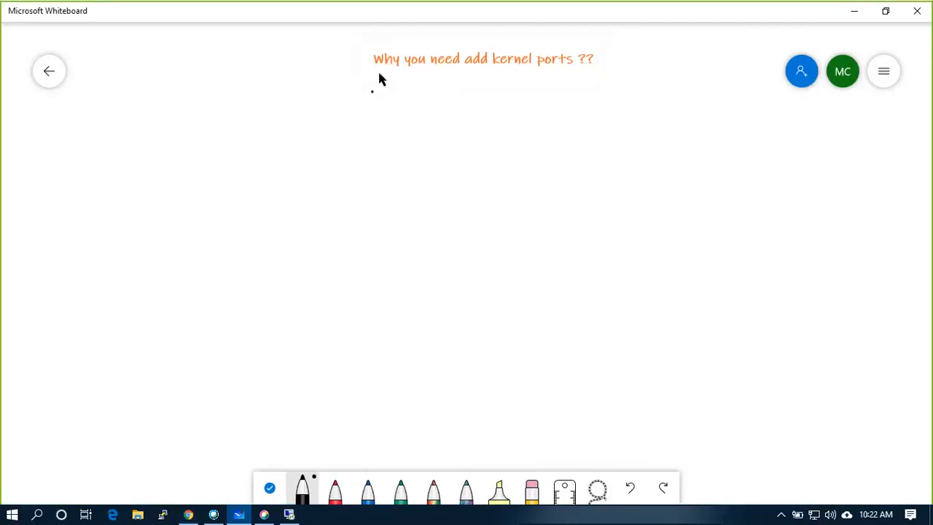
drag(379, 72, 398, 72)
Draw a black square below and left of the title and label it WIN
click(303, 488)
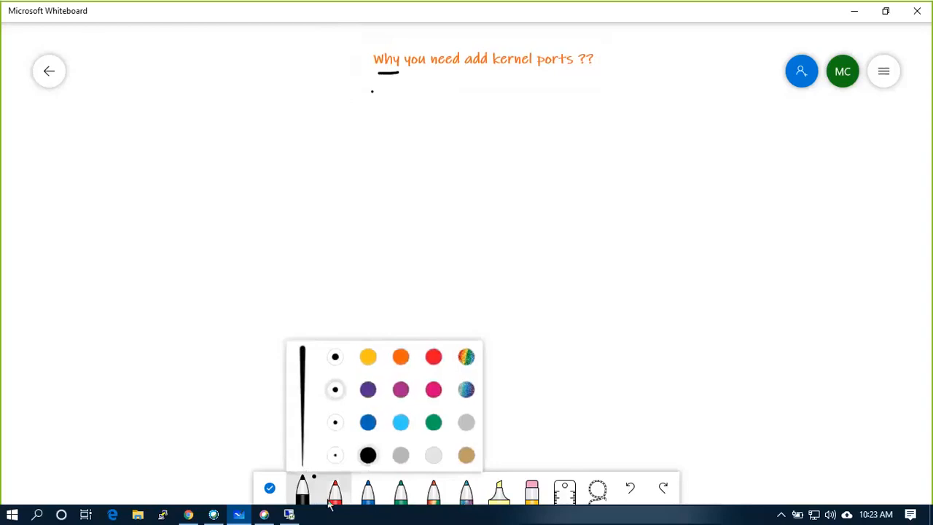
click(139, 217)
mouse_move(137, 170)
mouse_down()
mouse_move(143, 299)
mouse_move(268, 288)
mouse_move(269, 194)
mouse_move(244, 172)
mouse_move(141, 171)
mouse_up()
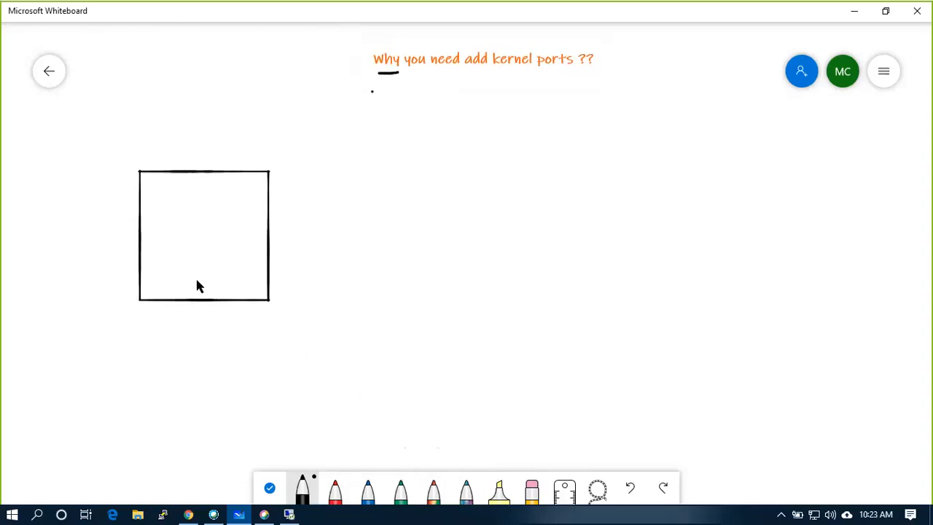
drag(195, 266, 228, 276)
key(ctrl+z)
key(ctrl+z)
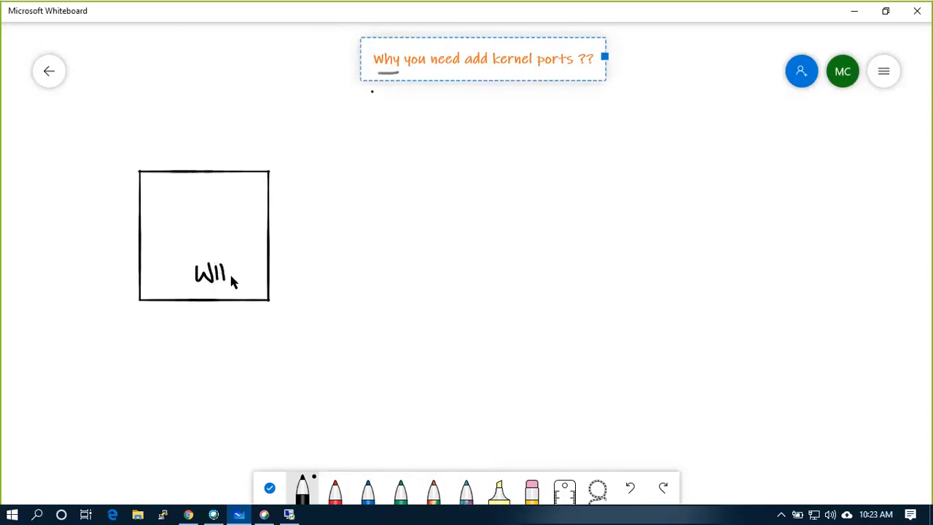
drag(230, 278, 235, 257)
Draw a network port on the WIN box's edge with a callout line, and link it to a small box labelled S
drag(273, 194, 271, 210)
mouse_move(260, 198)
mouse_down()
mouse_move(235, 141)
mouse_move(255, 114)
mouse_up()
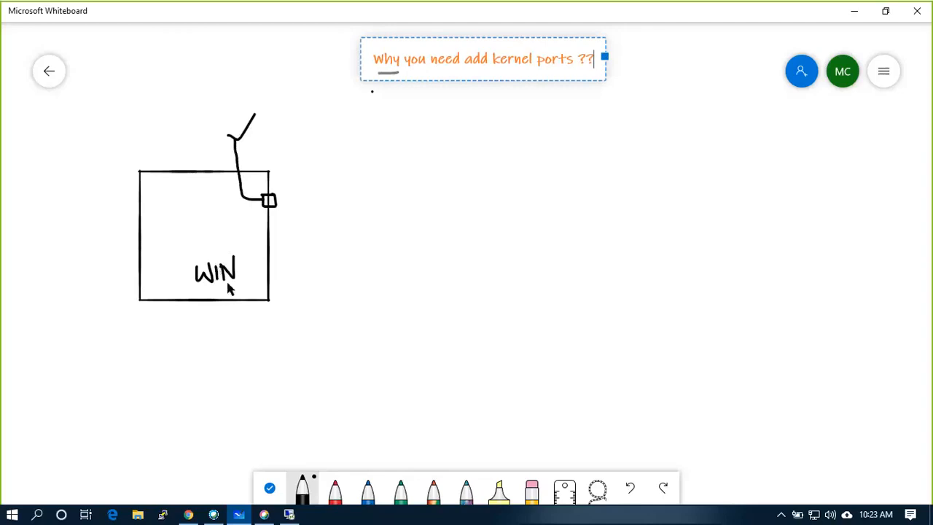
mouse_move(271, 203)
mouse_down()
mouse_move(314, 202)
mouse_move(314, 230)
mouse_move(322, 231)
mouse_move(345, 179)
mouse_move(315, 177)
mouse_move(322, 211)
mouse_up()
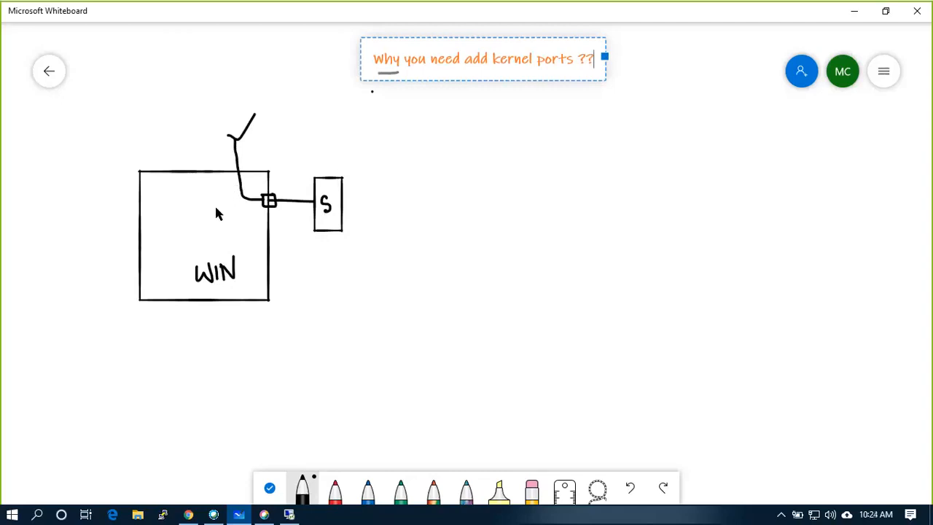
mouse_move(226, 109)
mouse_down()
mouse_move(231, 125)
mouse_move(220, 119)
mouse_move(238, 108)
mouse_move(232, 101)
mouse_move(191, 122)
mouse_move(198, 144)
mouse_move(202, 106)
mouse_up()
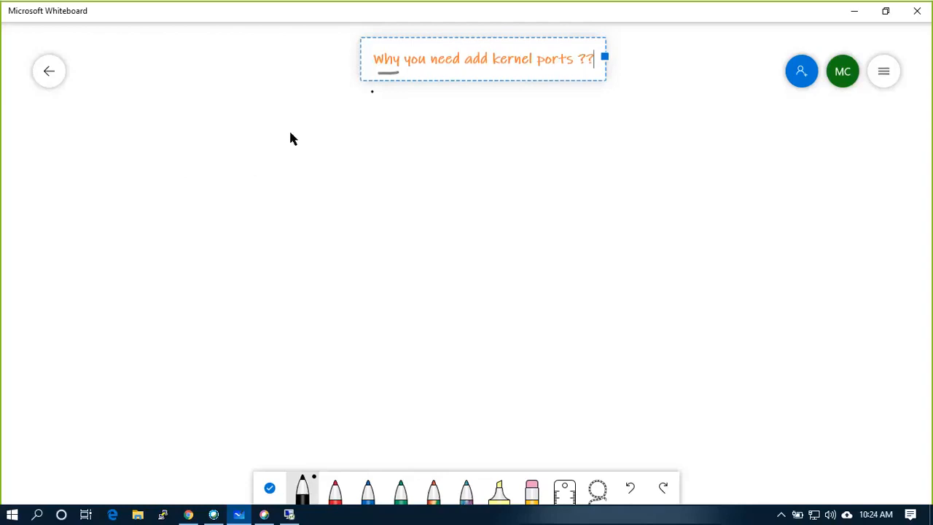
Draw a tall host rectangle containing a small K box, and connect K by two lines to a second rectangle beside the host
mouse_move(289, 128)
mouse_down()
mouse_move(299, 393)
mouse_move(448, 411)
mouse_move(442, 118)
mouse_move(298, 121)
mouse_up()
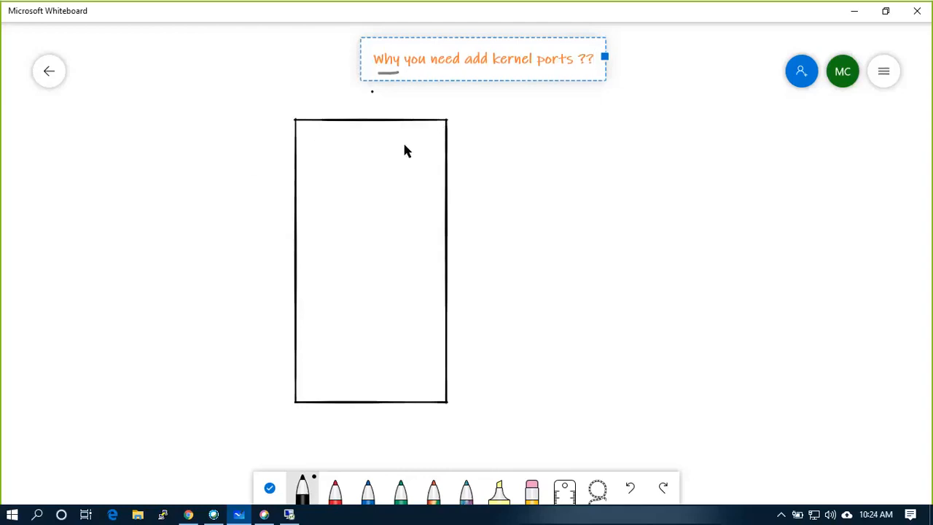
mouse_move(404, 143)
mouse_down()
mouse_move(404, 177)
mouse_move(422, 177)
mouse_move(425, 143)
mouse_move(405, 140)
mouse_move(409, 169)
mouse_move(423, 174)
mouse_move(459, 152)
mouse_up()
mouse_move(581, 152)
mouse_down()
mouse_move(459, 151)
mouse_move(580, 175)
mouse_up()
mouse_move(578, 120)
mouse_down()
mouse_move(586, 272)
mouse_move(658, 262)
mouse_move(658, 121)
mouse_move(583, 122)
mouse_up()
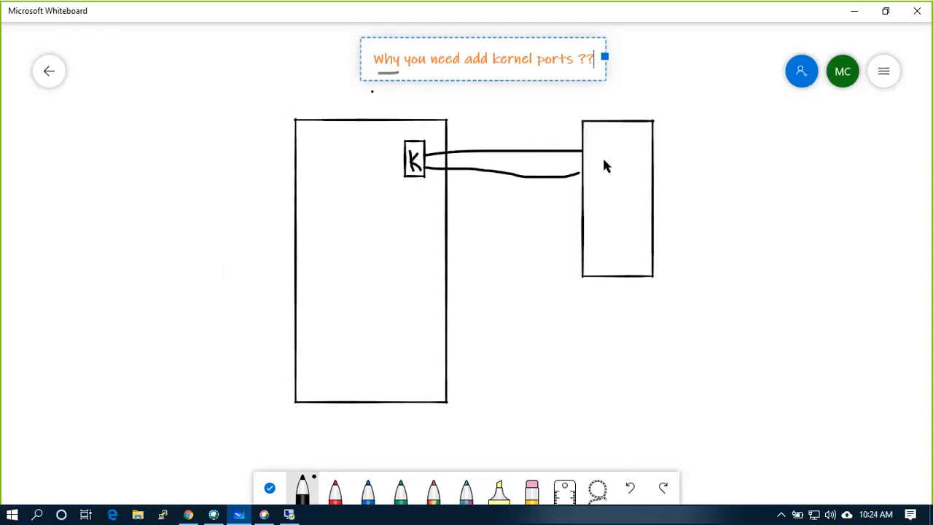
Write SWITCH vertically in the second rectangle and extend the lower K line to reach it
mouse_move(610, 161)
mouse_down()
mouse_move(600, 182)
mouse_move(614, 196)
mouse_move(623, 179)
mouse_up()
drag(617, 212, 621, 235)
mouse_move(616, 234)
mouse_down()
mouse_move(623, 278)
mouse_move(636, 271)
mouse_up()
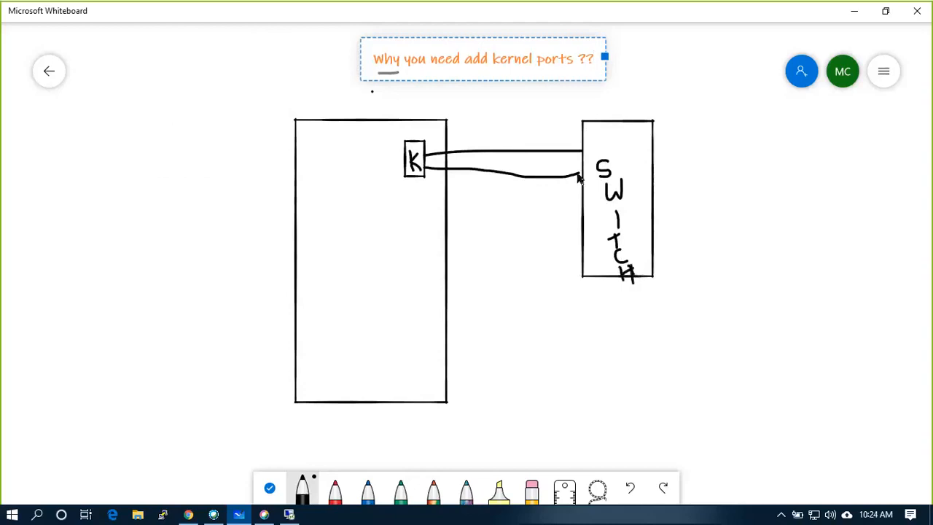
drag(578, 175, 587, 174)
Draw a P box below K with two lines to the switch, and add pen marks at K and the host's lower-left corner
mouse_move(411, 225)
mouse_down()
mouse_move(400, 266)
mouse_move(419, 269)
mouse_move(429, 209)
mouse_move(412, 208)
mouse_move(583, 212)
mouse_up()
drag(425, 248, 582, 235)
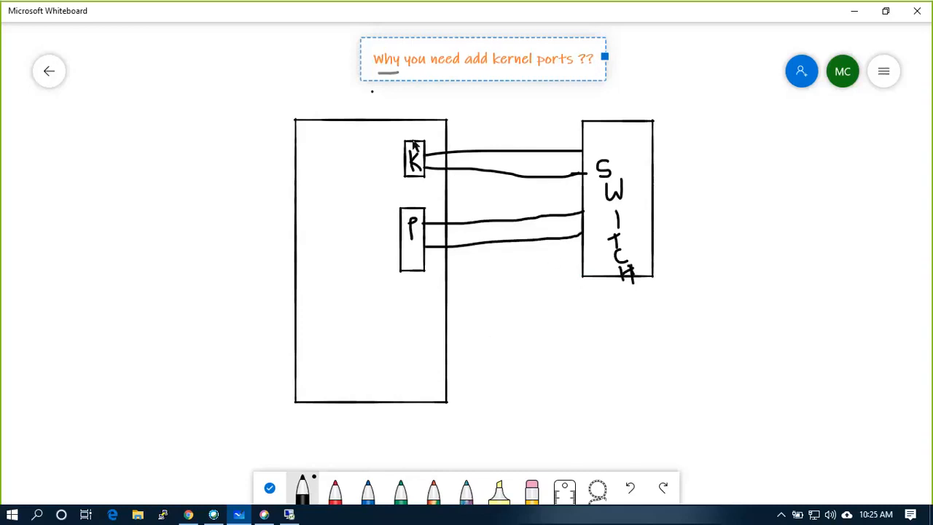
drag(413, 141, 447, 101)
mouse_move(287, 391)
mouse_down()
mouse_move(294, 400)
mouse_move(317, 367)
mouse_up()
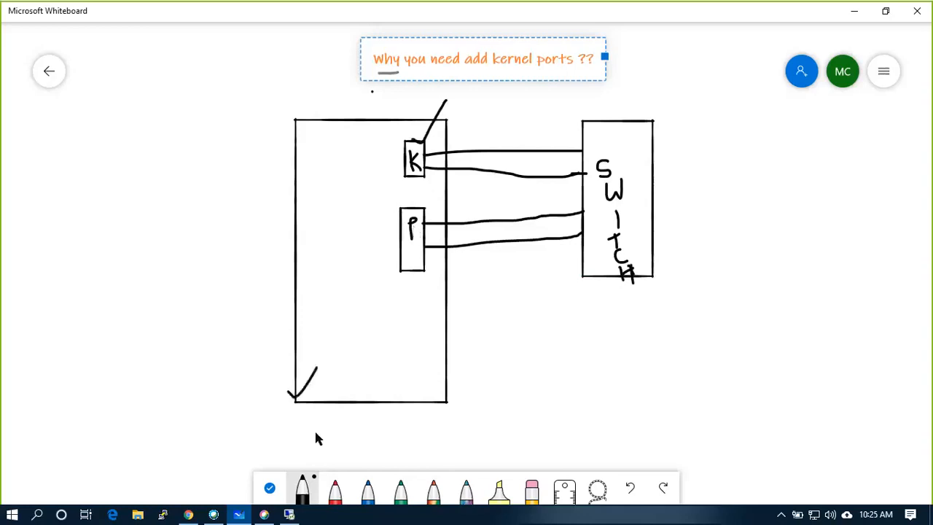
Add the text 192.168.30.51 below the host rectangle and draw a slanted pen stroke beside it
right_click(321, 413)
click(334, 377)
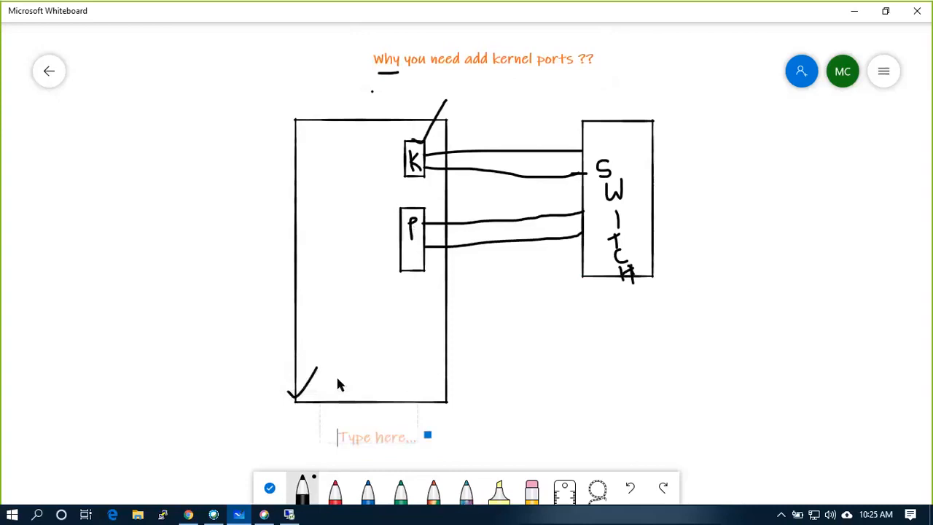
text(192.168)
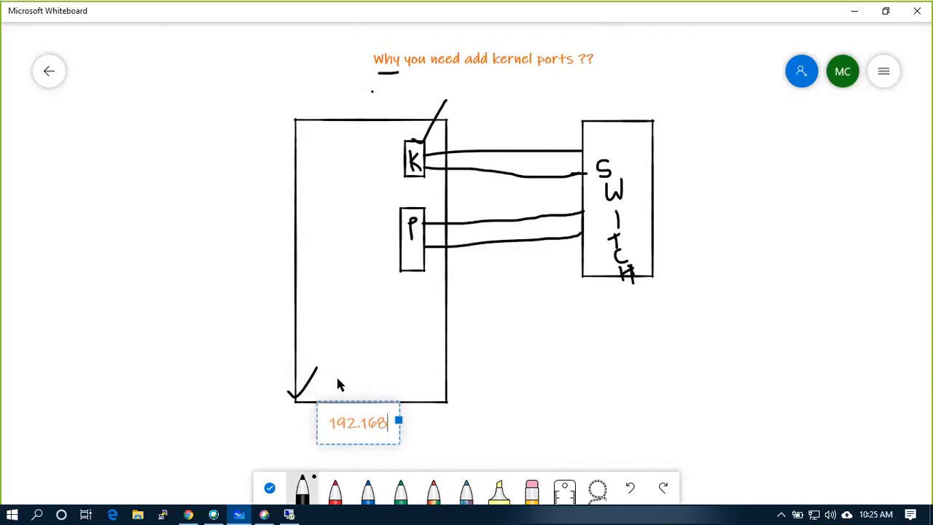
text(.1)
key(BackSpace)
text(3)
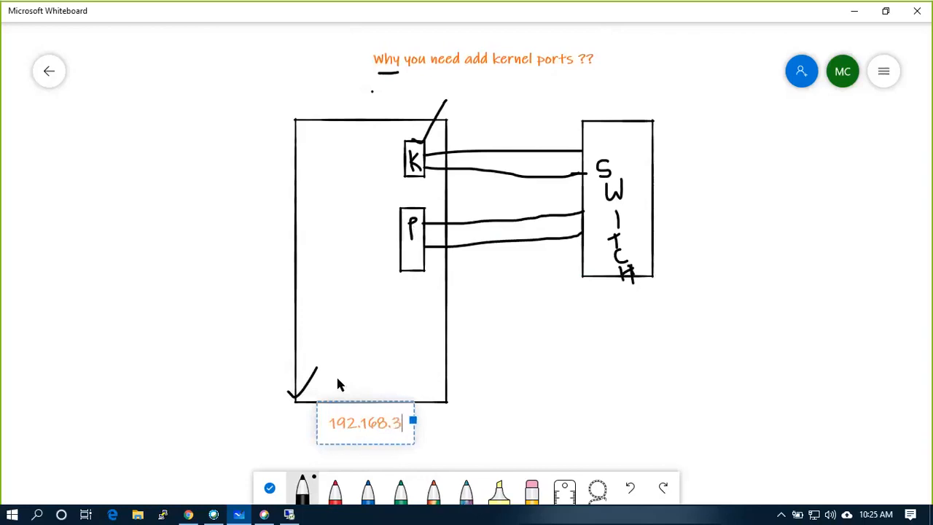
text(0.5)
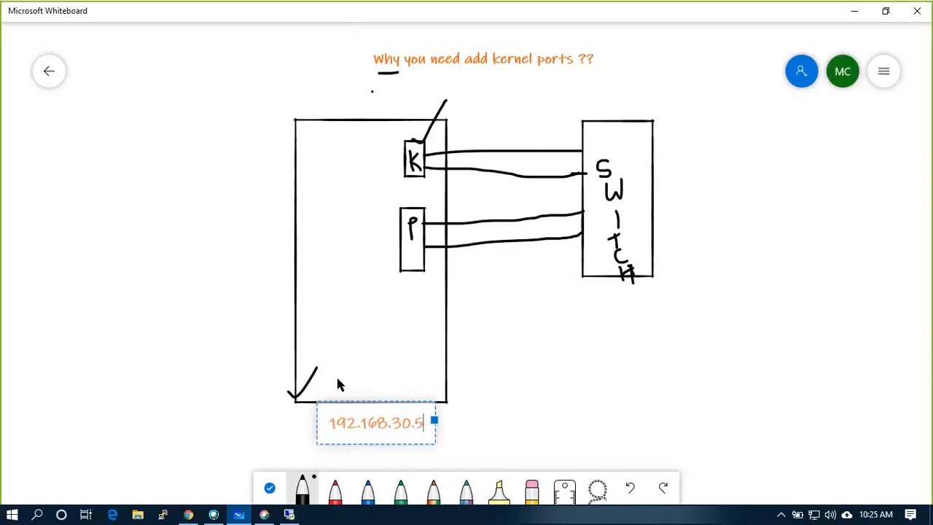
text(1)
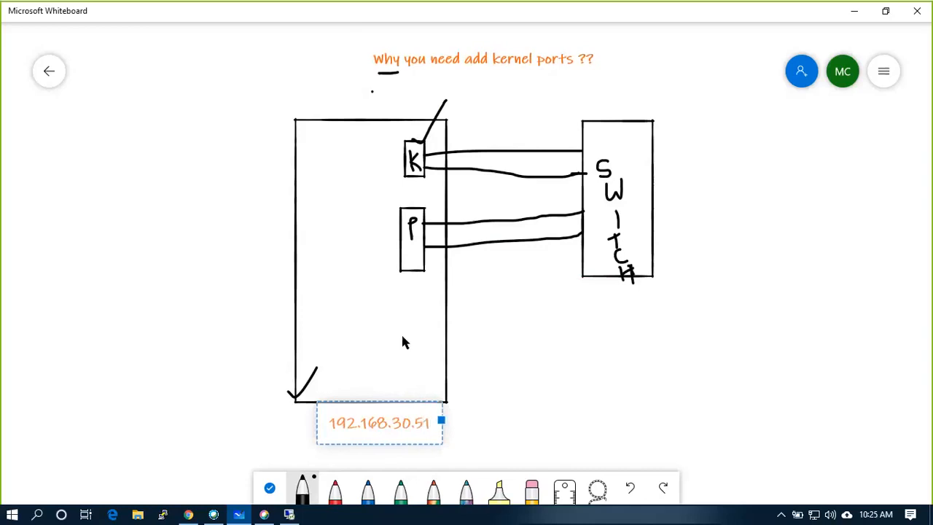
click(548, 318)
drag(437, 435, 461, 396)
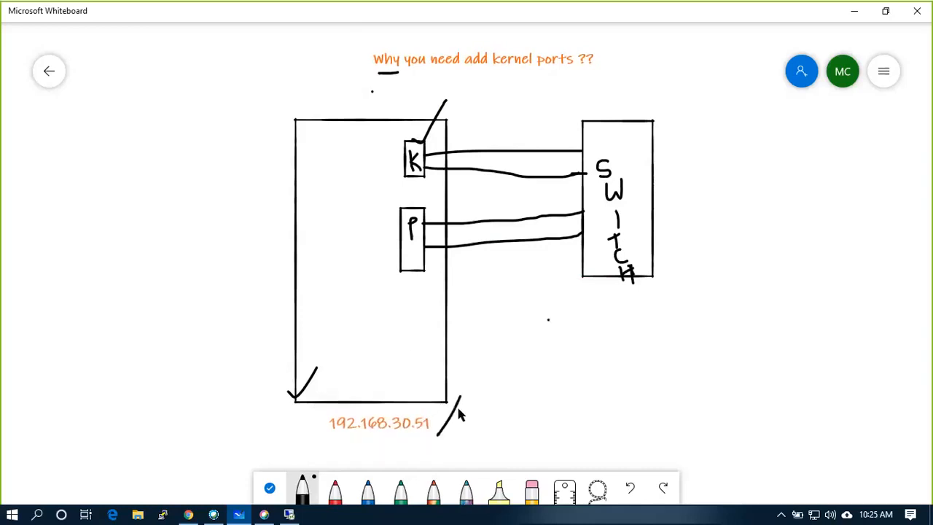
Add the text 192.168.30.151 to the whiteboard, beside the slanted stroke after 192.168.30.51
right_click(461, 414)
click(474, 385)
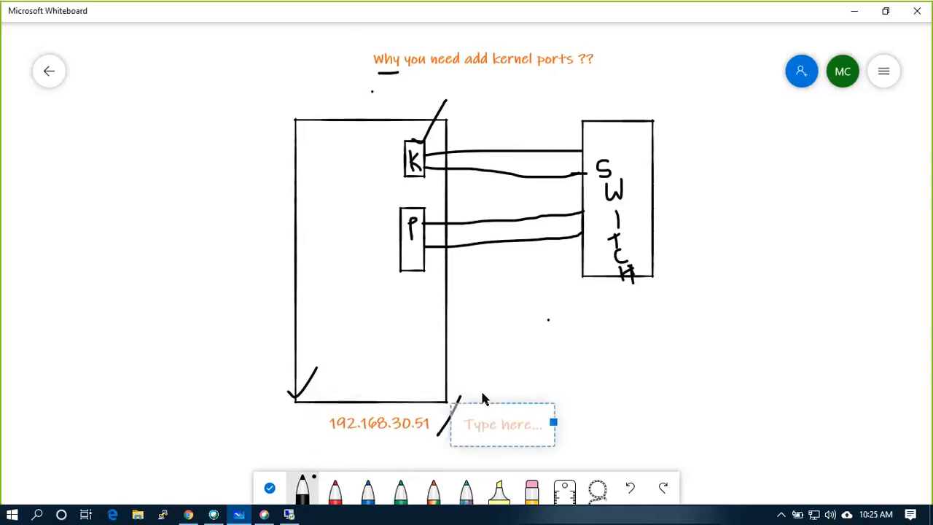
text(192.168.)
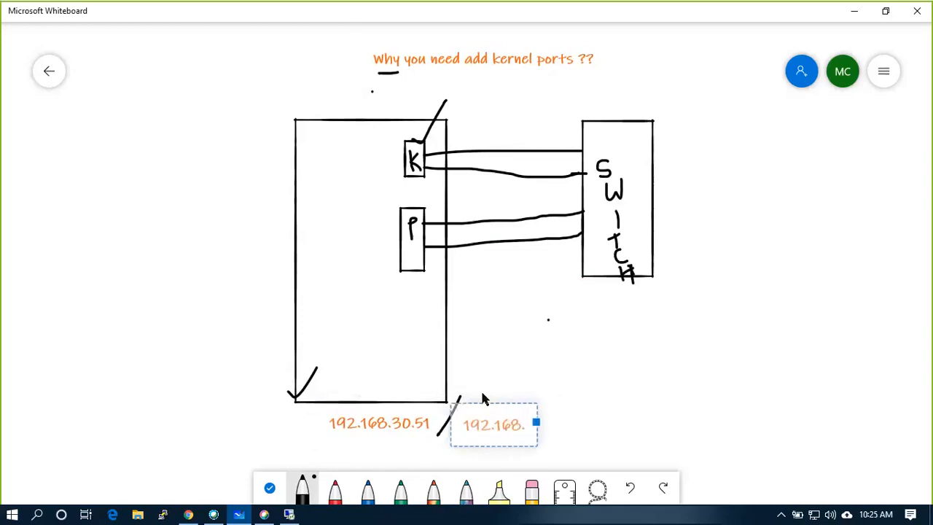
text(30.)
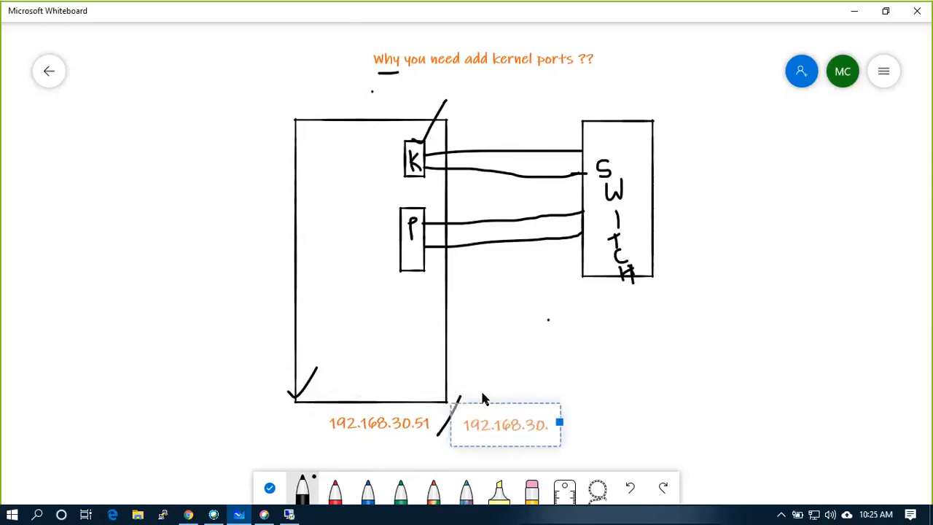
text(151)
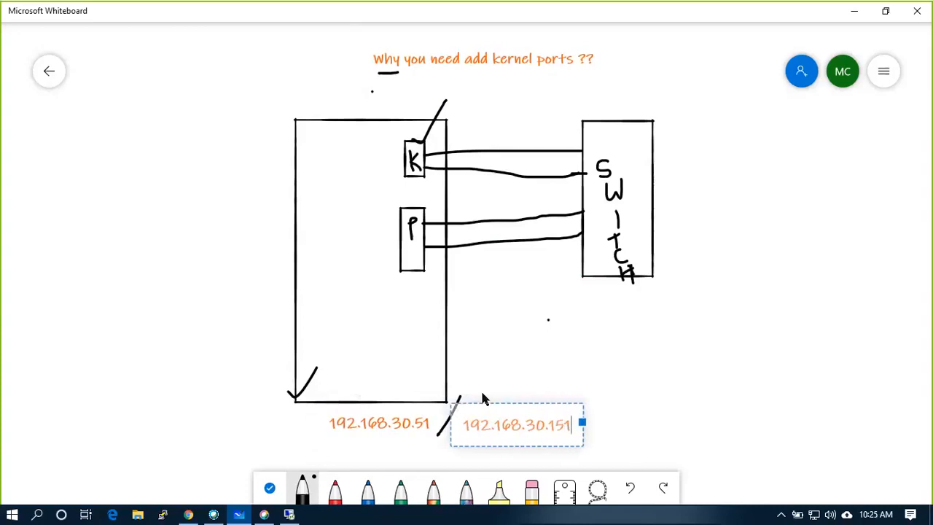
click(583, 383)
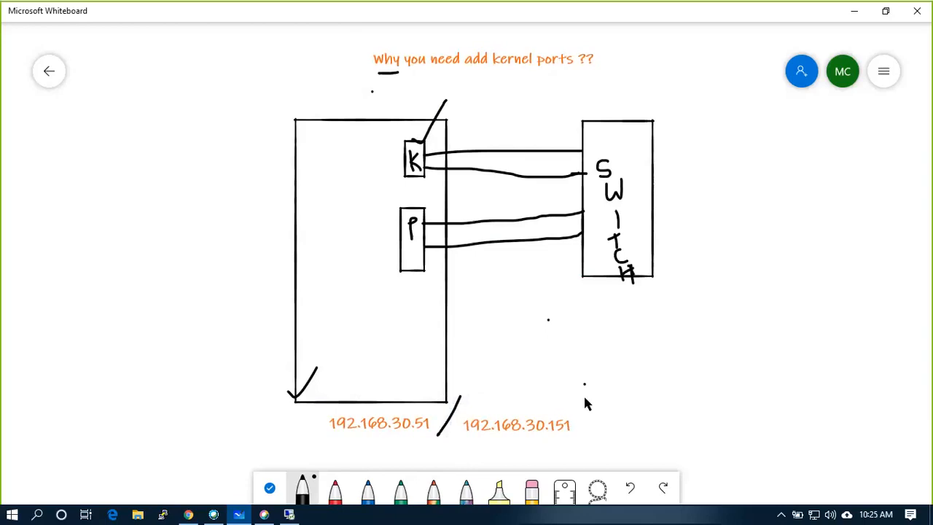
Draw a slash after 192.168.30.151, add the text 192.168.20.51 beyond it, and mark an X above that address
drag(585, 397, 573, 450)
right_click(606, 408)
click(604, 387)
text(192.168.)
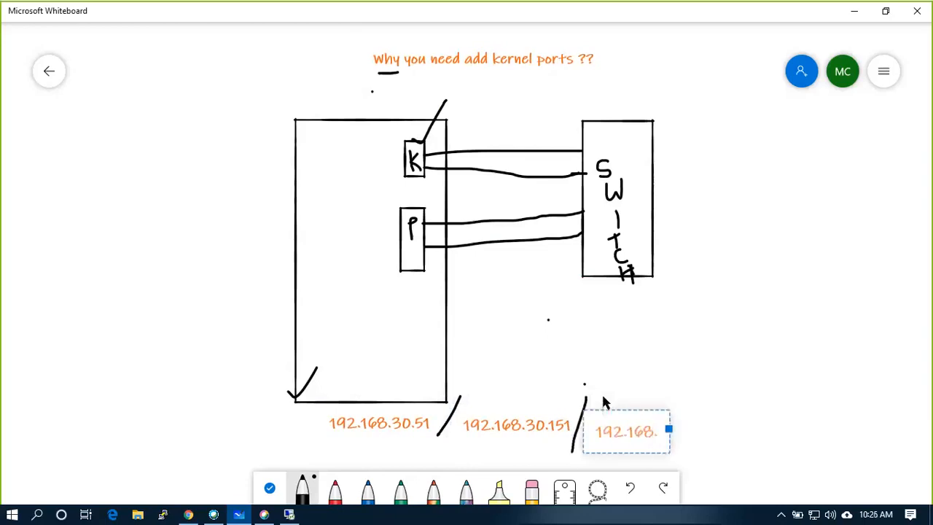
text(20.51)
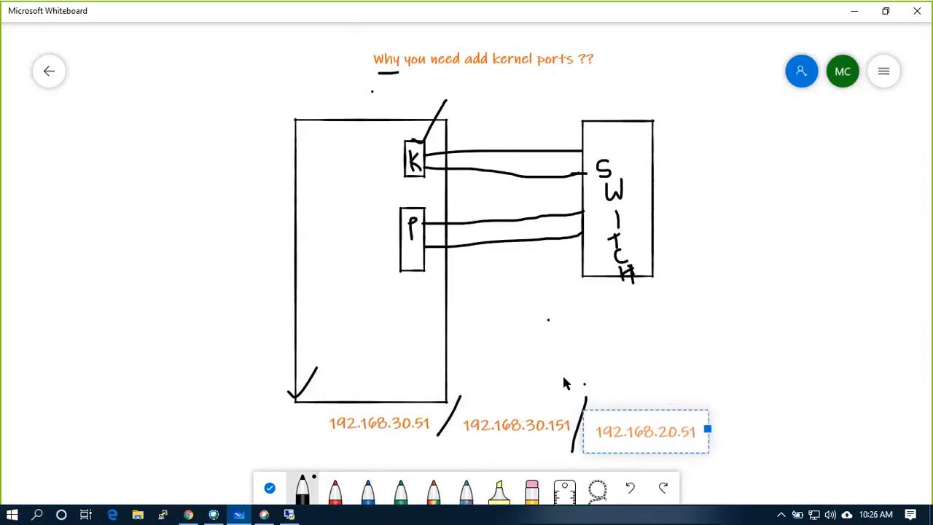
click(611, 373)
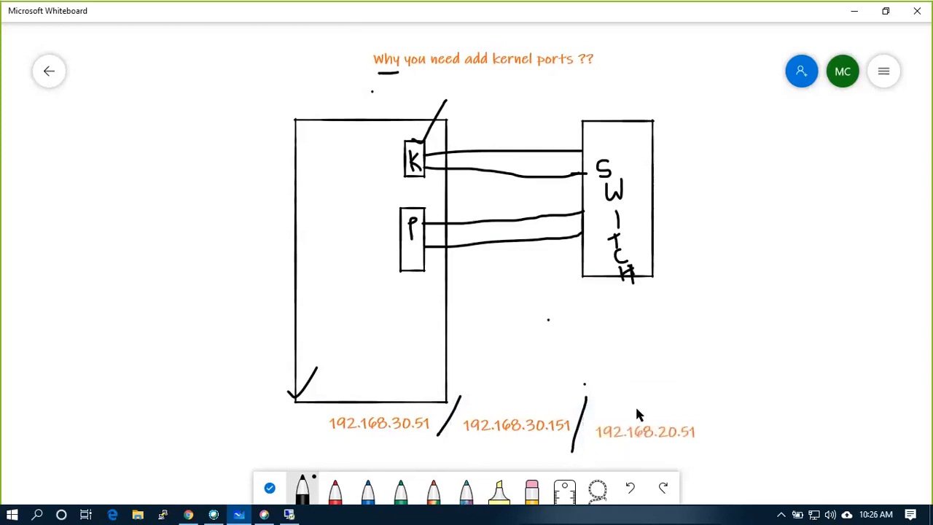
drag(637, 403, 648, 416)
drag(648, 403, 636, 416)
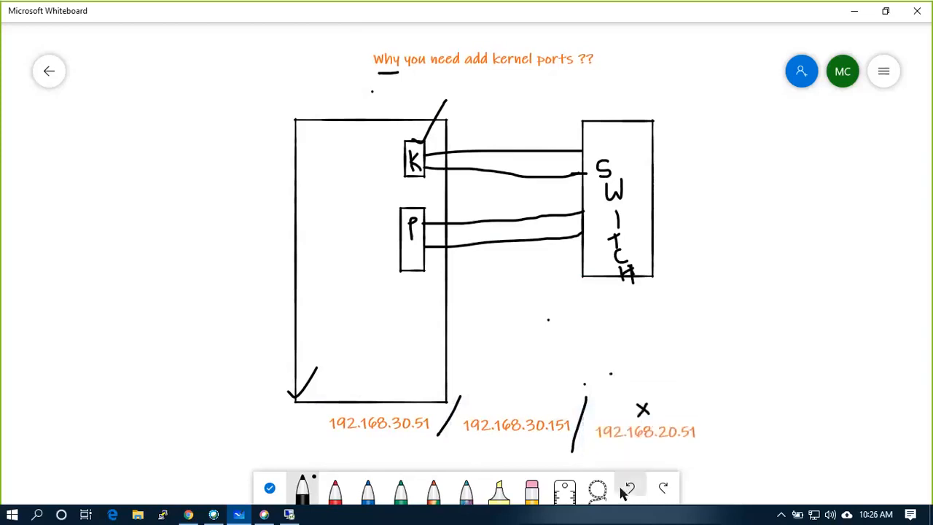
Mark the switch ends of the K lines, number the three IP addresses 1 to 3, and add emphasis marks above 192.168.30.151, the X and K
drag(580, 146, 583, 174)
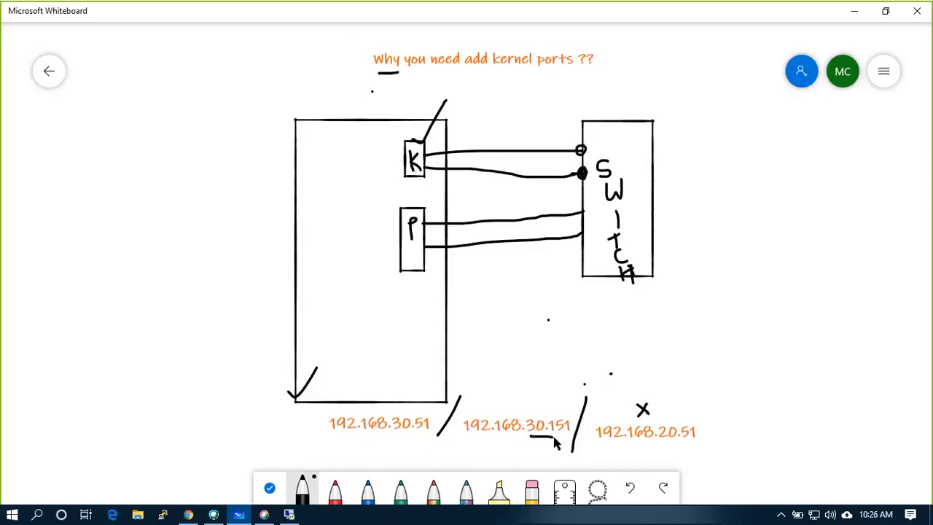
drag(368, 441, 371, 461)
mouse_move(485, 445)
mouse_down()
mouse_move(489, 459)
mouse_move(481, 442)
mouse_move(496, 437)
mouse_up()
drag(554, 368, 529, 408)
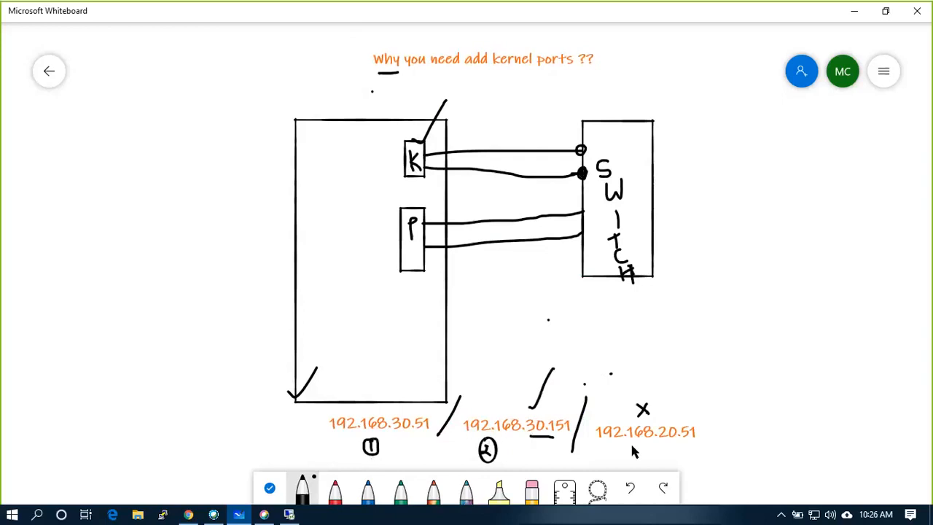
drag(624, 444, 631, 457)
mouse_move(638, 406)
mouse_down()
mouse_move(653, 415)
mouse_move(636, 409)
mouse_up()
drag(413, 144, 438, 108)
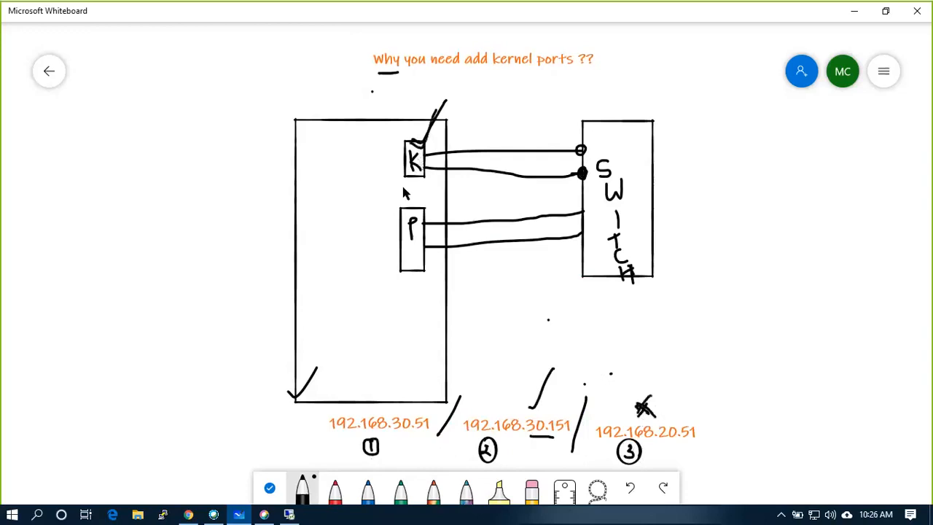
Switch to the remote vSphere Client session and start adding a VMkernel network adapter on the existing standard switch vSwitch0
click(290, 515)
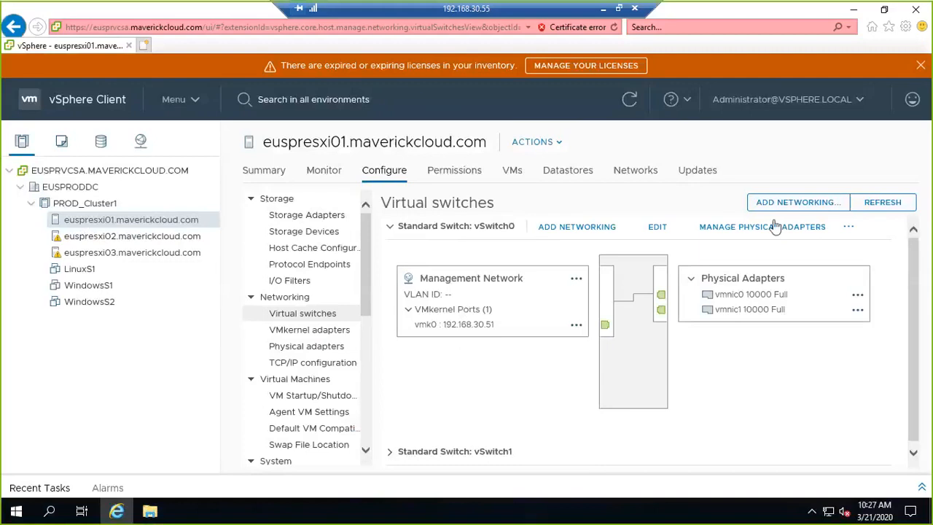
click(791, 204)
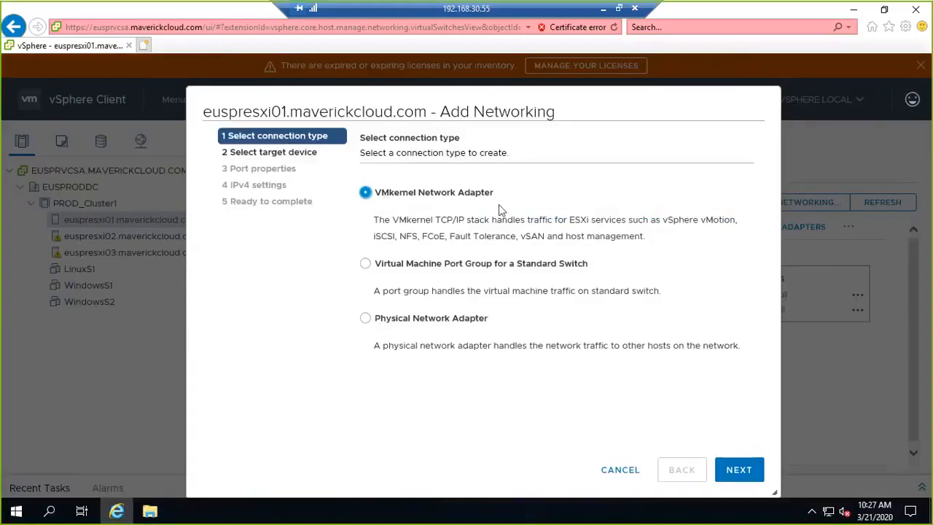
click(747, 474)
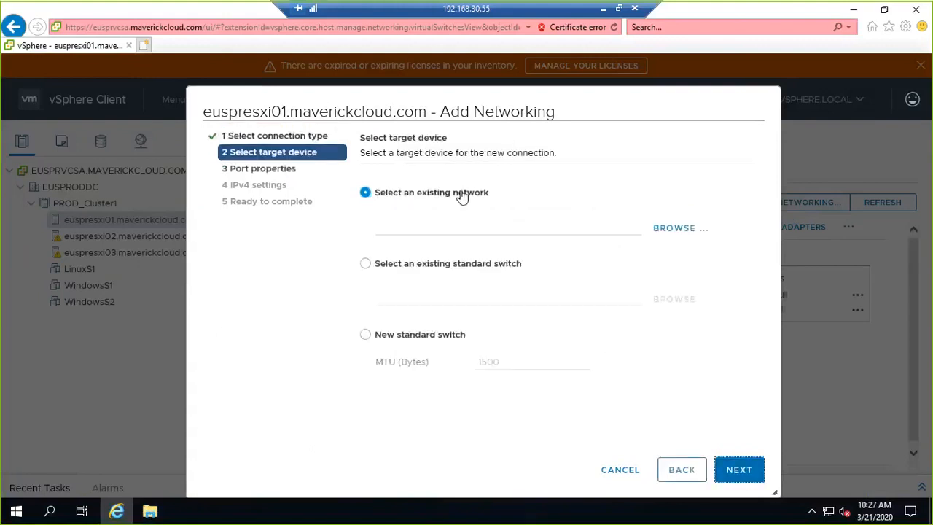
click(457, 264)
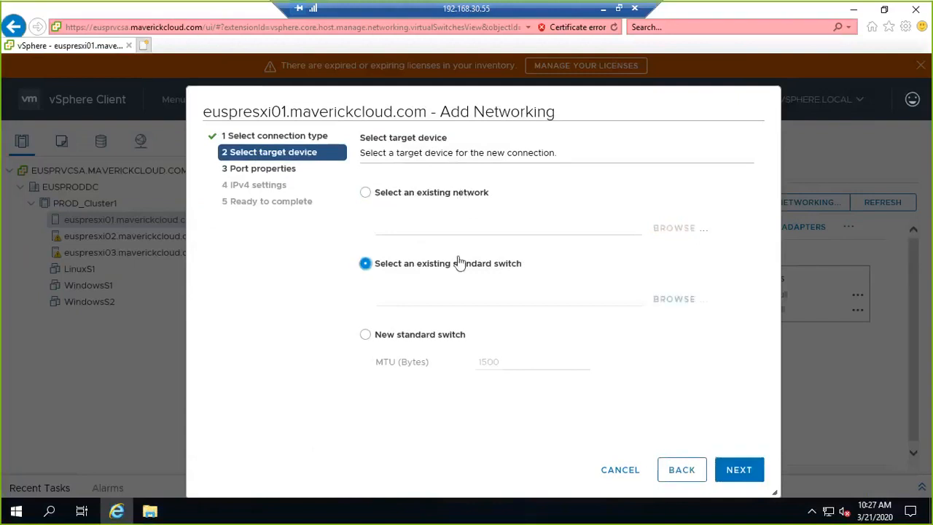
click(689, 302)
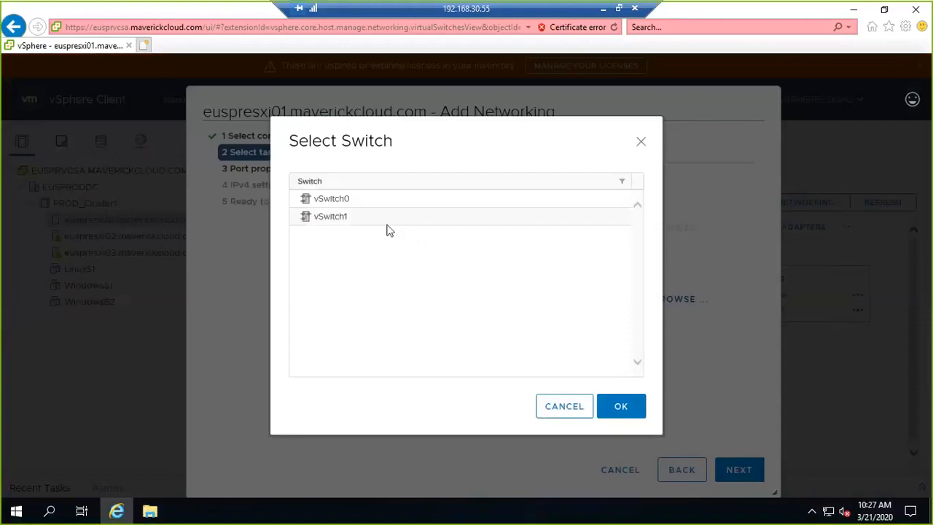
click(364, 202)
click(637, 410)
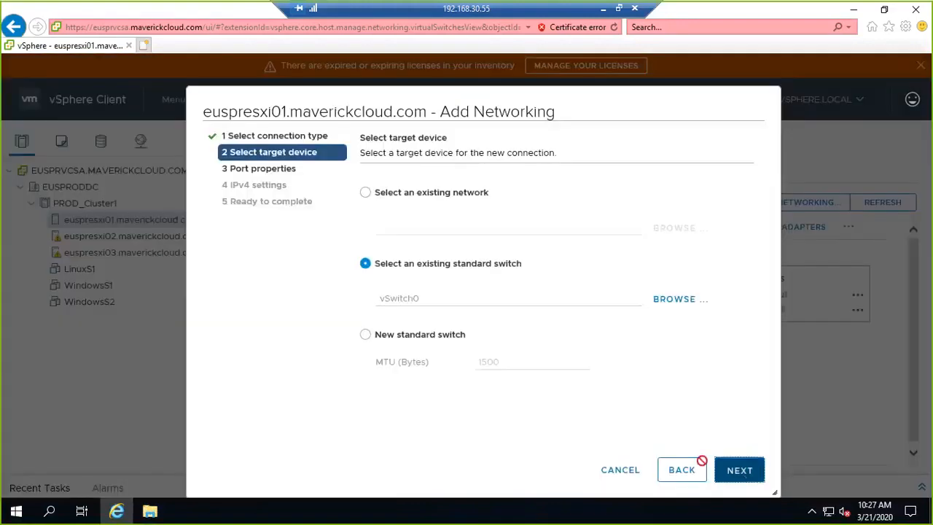
click(729, 468)
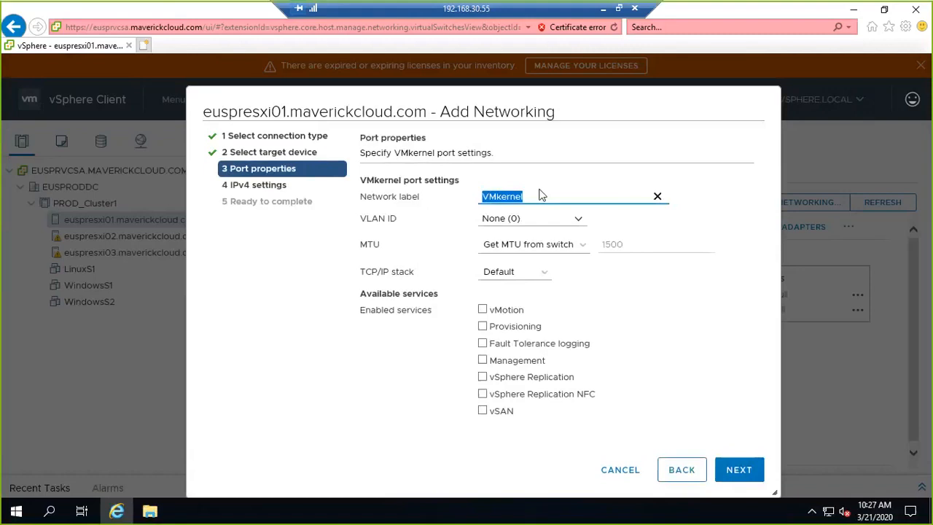
Label the new VMkernel port VMKernel2 and enable only the Management service for it
text(NewKer)
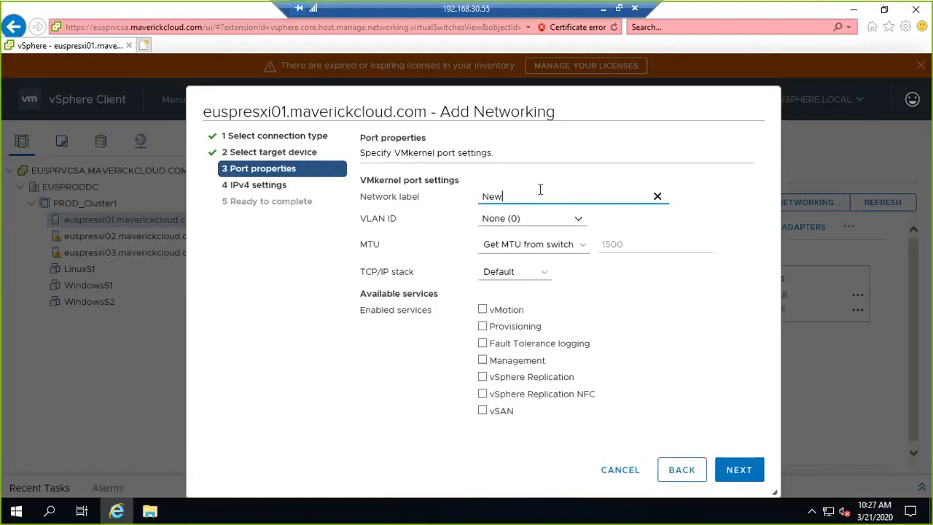
key(BackSpace)
key(BackSpace)
key(BackSpace)
key(BackSpace)
key(BackSpace)
key(BackSpace)
text(VMKernel2)
key(Tab)
key(Tab)
key(Tab)
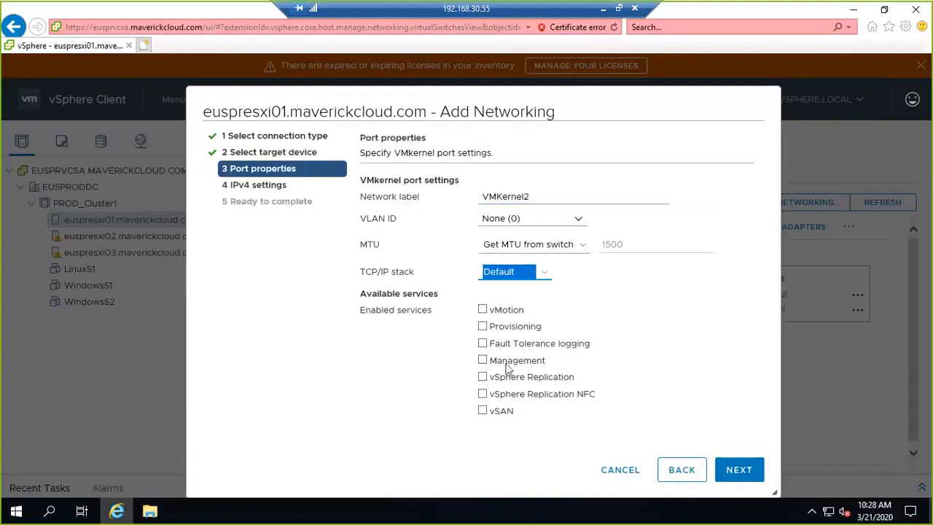
click(483, 358)
click(483, 358)
click(485, 358)
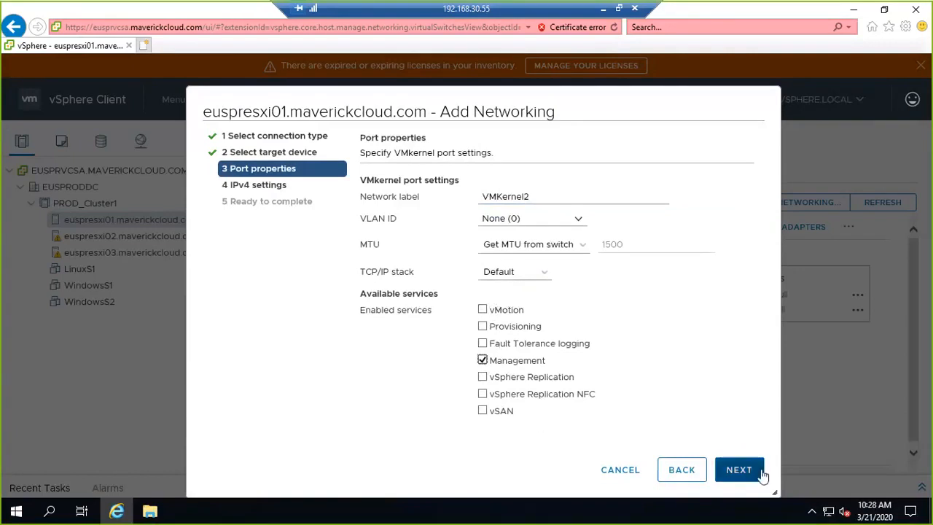
click(738, 470)
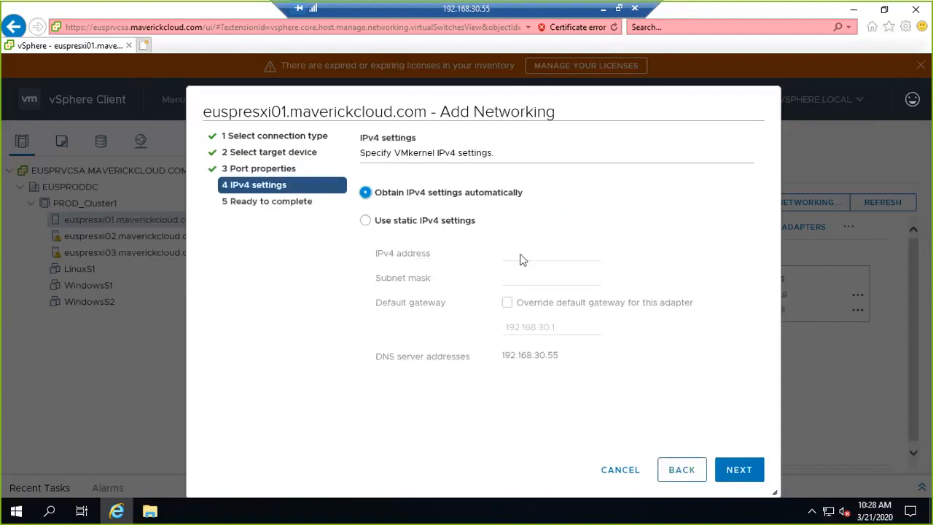
Use static IPv4 settings with address 192.168.30.151 and subnet mask 255.255.255.0
click(365, 221)
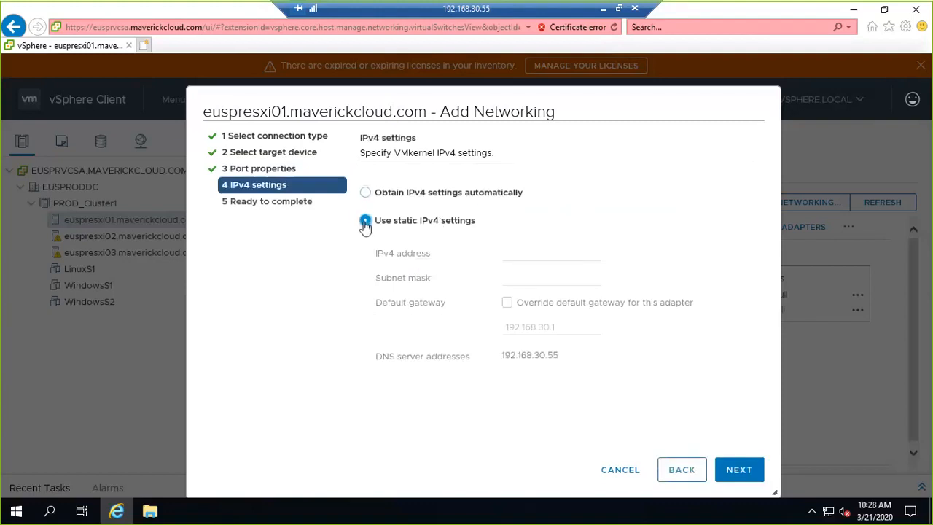
click(512, 254)
text(192)
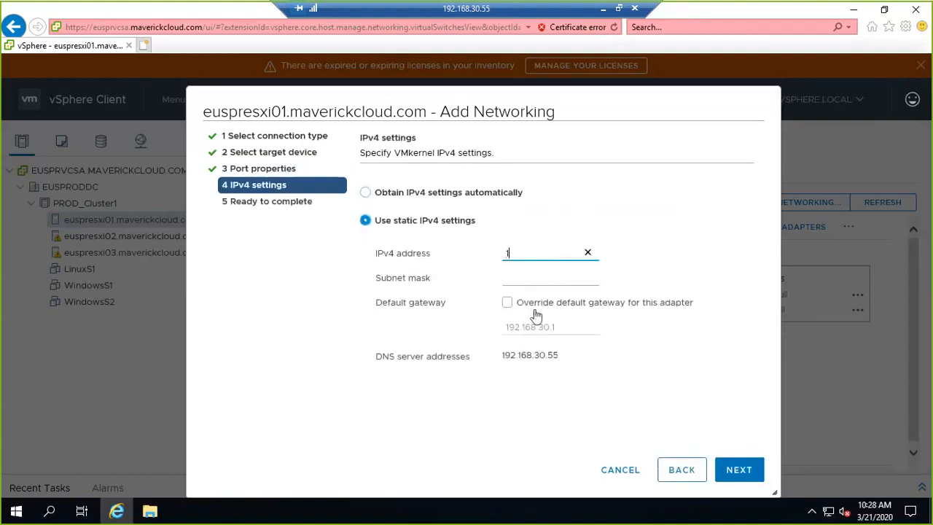
text(.168.30.151)
key(Tab)
text(255.25)
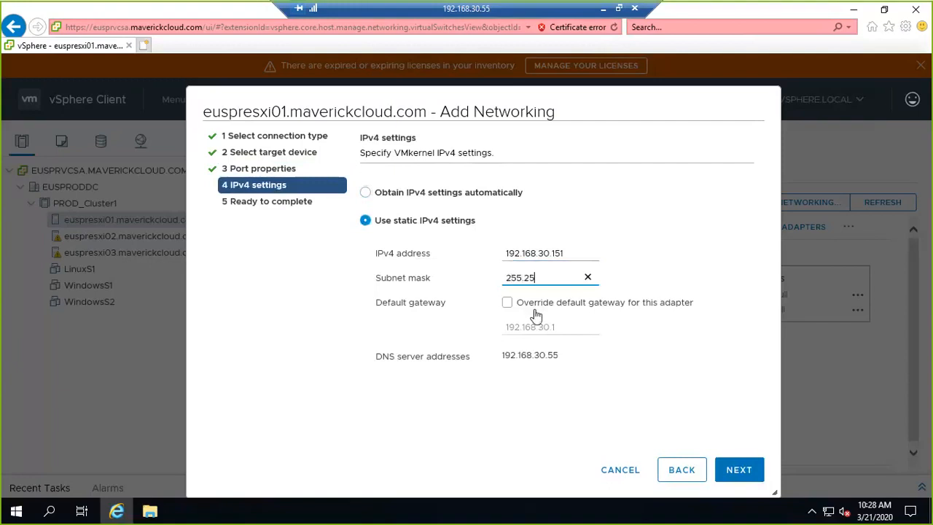
text(5.255.0)
Open a local Command Prompt and start a continuous ping with ping 192.168.30.151 -t
click(601, 10)
text(cmd)
key(Return)
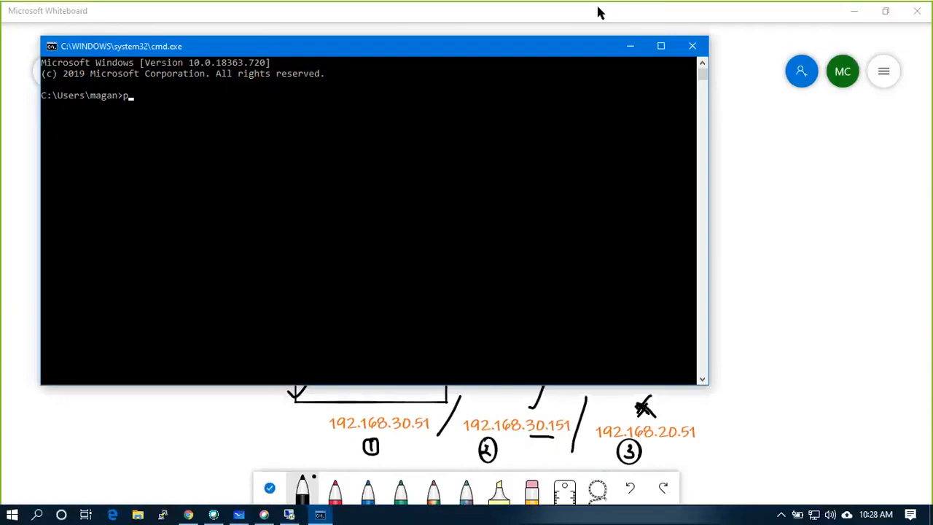
text(ping 192.16)
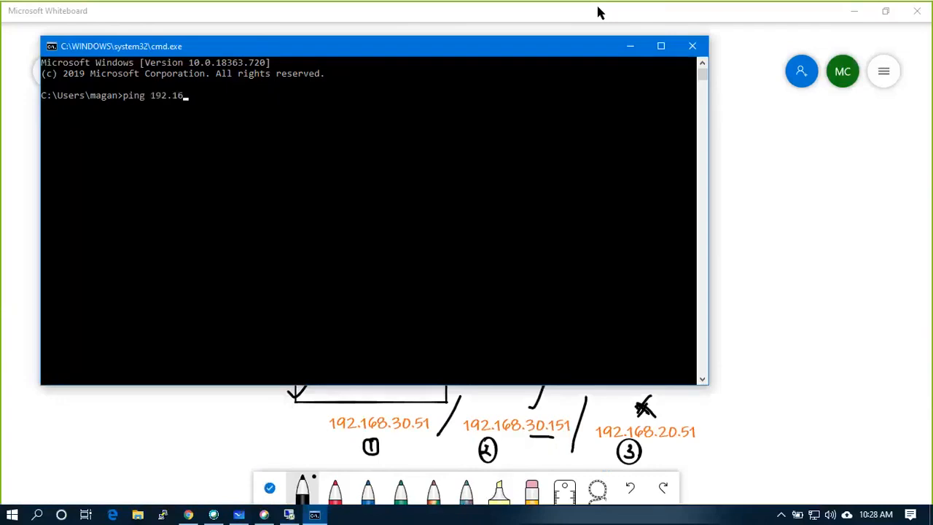
text(8.30.151 -t)
key(Return)
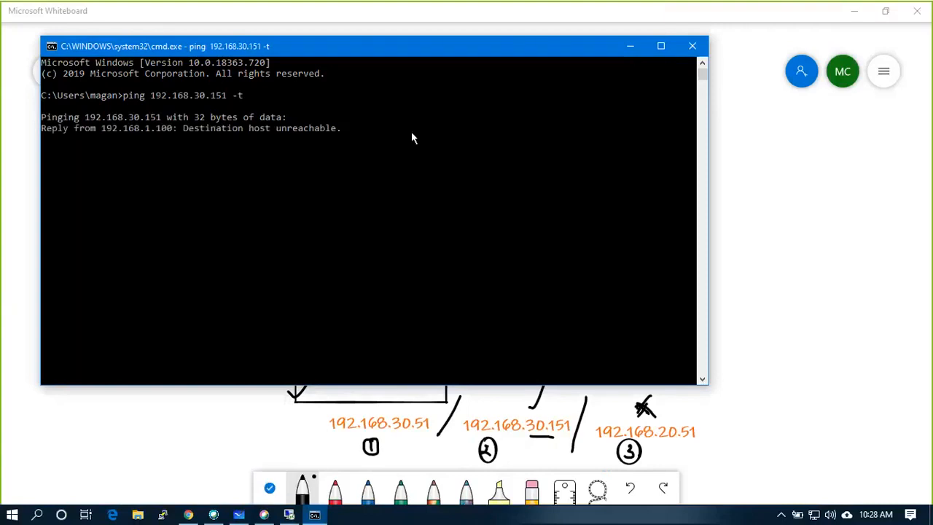
Return to the vSphere Client and complete the Add Networking wizard to create the VMKernel2 port
key(alt+Tab)
key(Tab)
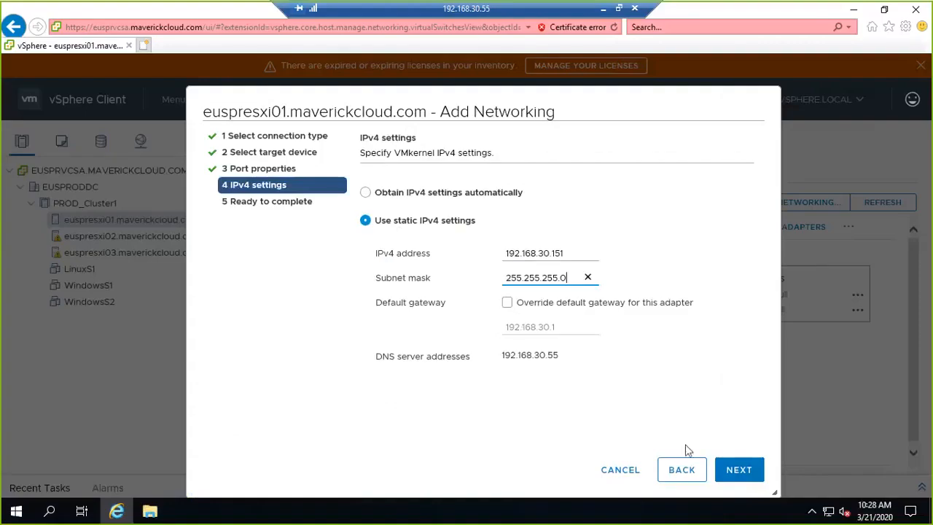
click(751, 478)
click(604, 10)
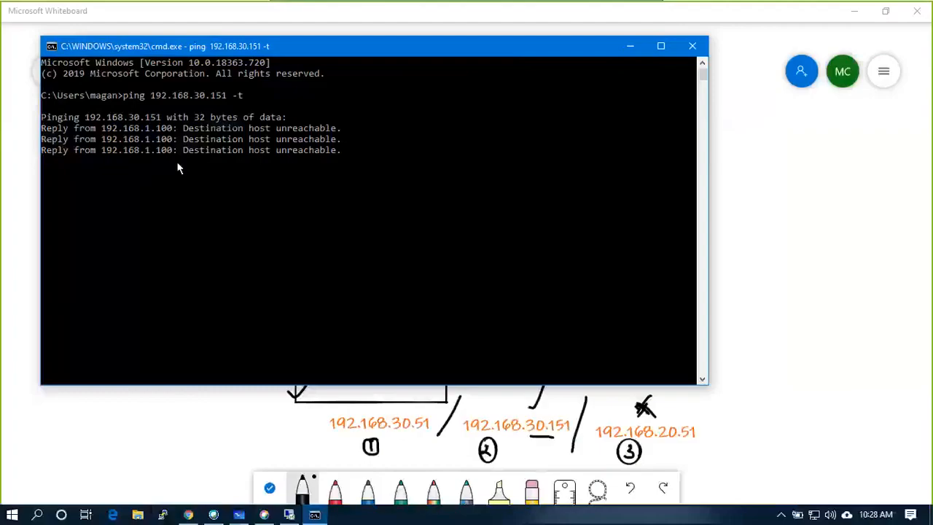
click(292, 514)
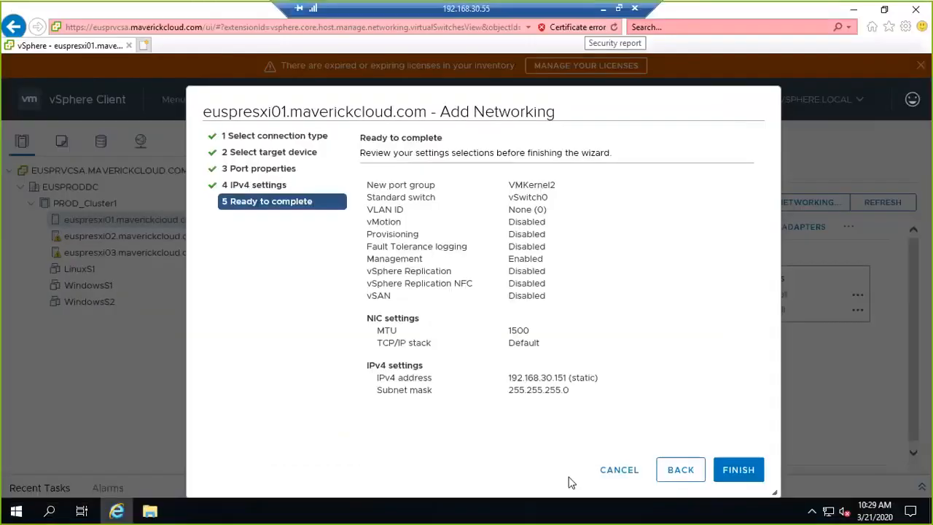
click(739, 469)
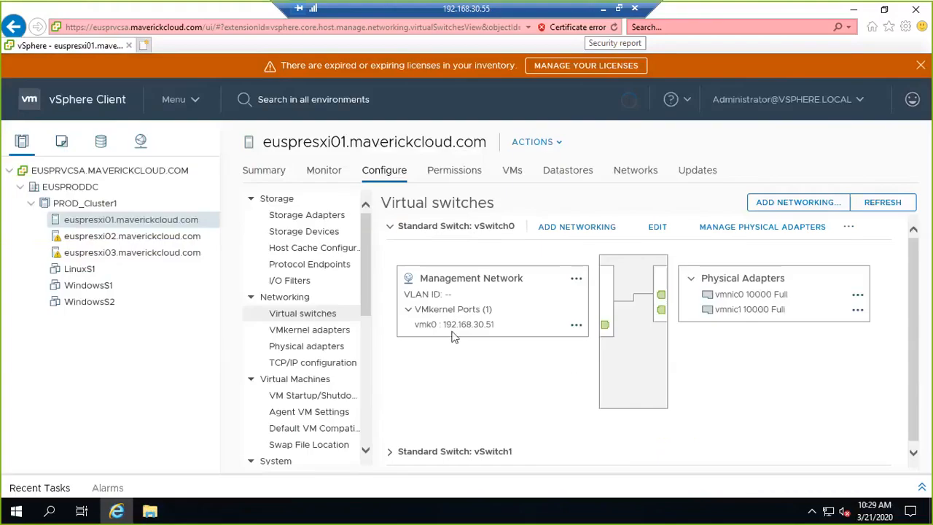
Highlight the replies from 192.168.30.151 in the running ping, and switch to the ESXi host client in Chrome
click(607, 12)
drag(42, 172, 346, 227)
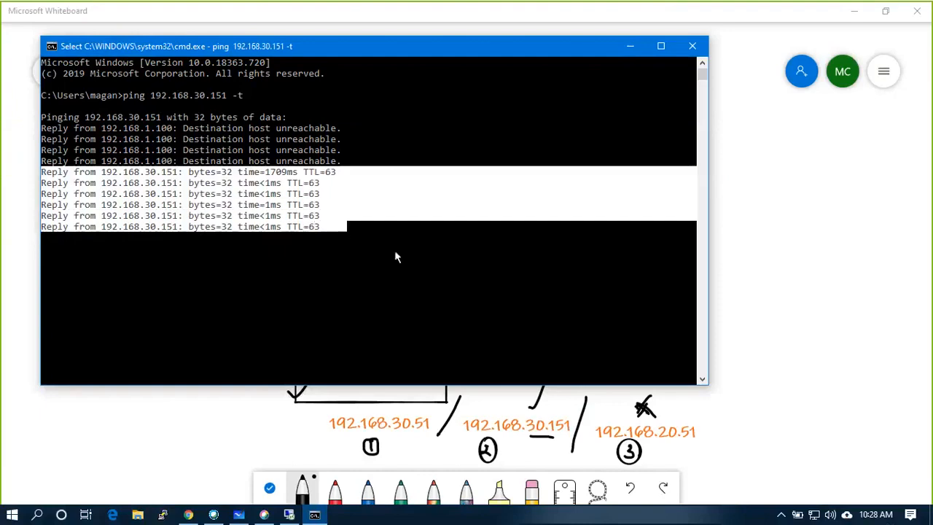
click(191, 477)
click(188, 515)
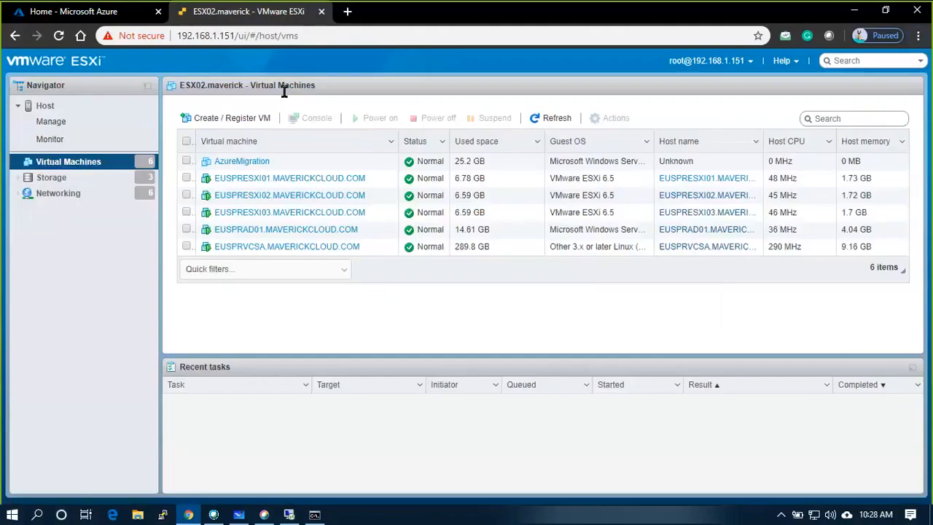
Open 192.168.30.151 in a new browser tab and continue past the certificate privacy warning to the host login page
click(347, 12)
text(192.)
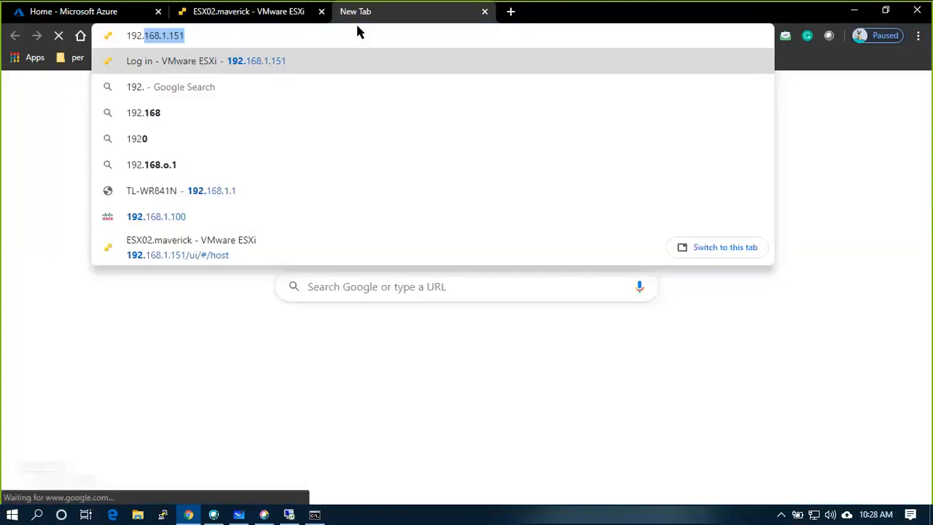
text(168.30.151)
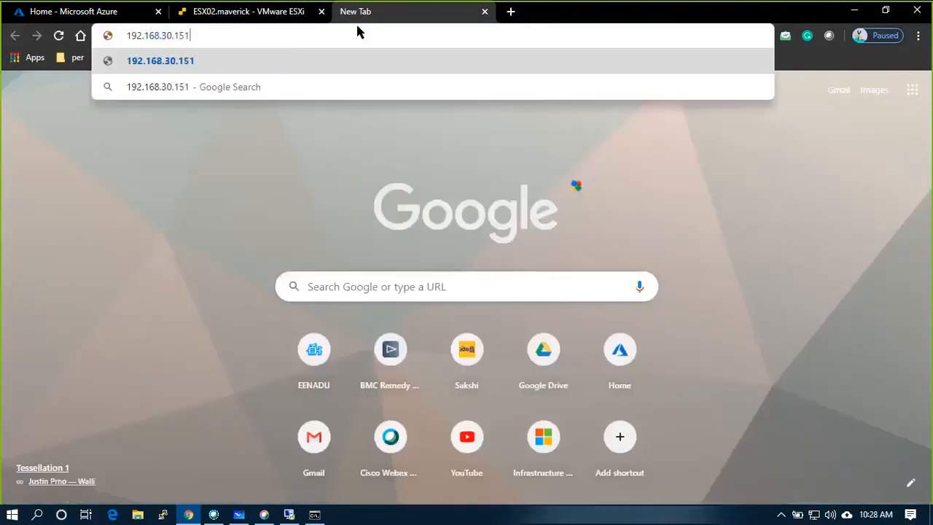
key(Return)
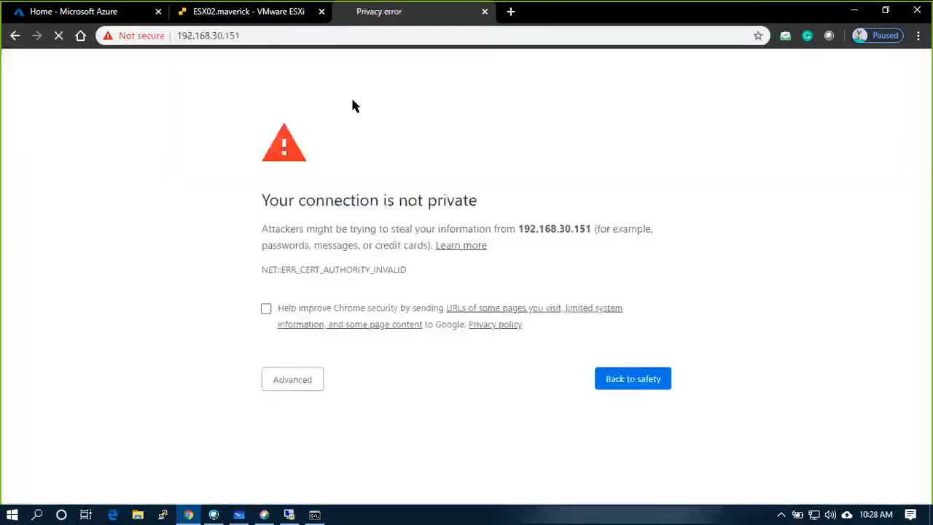
click(307, 380)
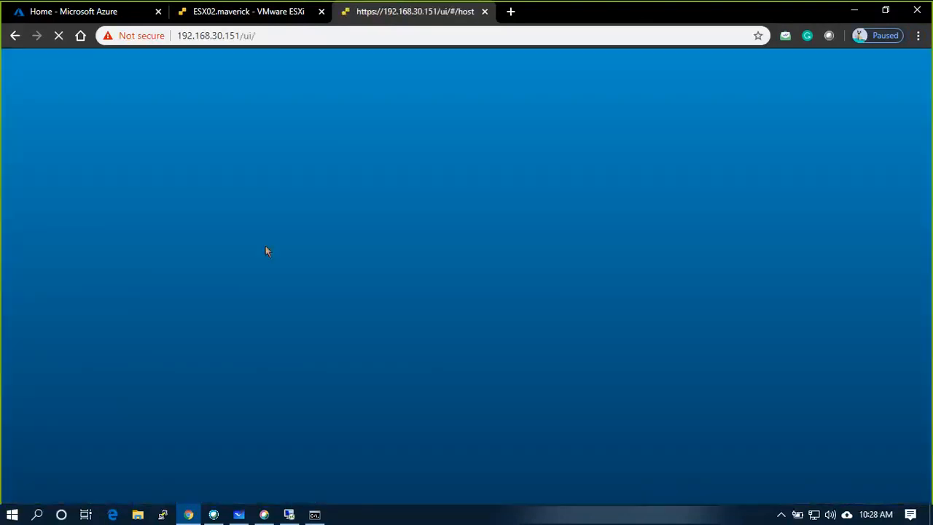
Log in to the ESXi host at 192.168.30.151 as root with the account password, re-entering the password after a rejected attempt
click(154, 281)
text(root)
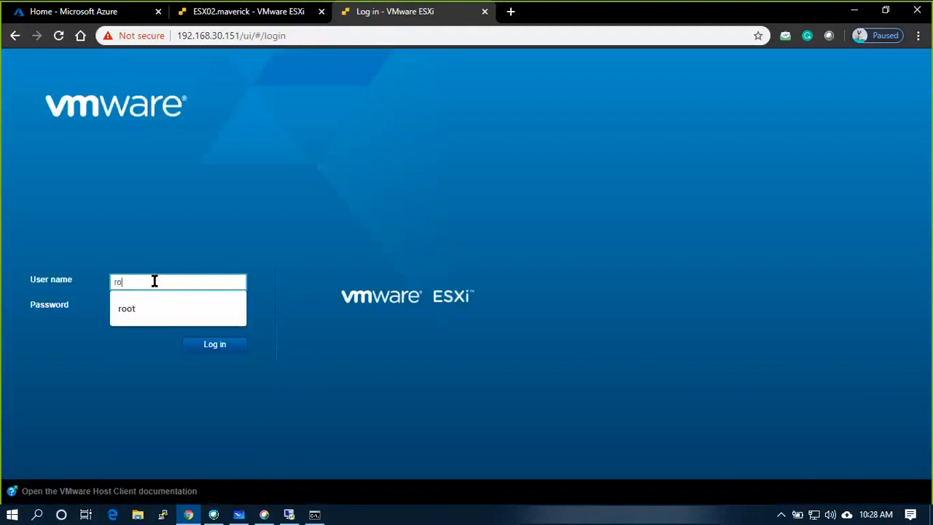
key(Tab)
key(BackSpace)
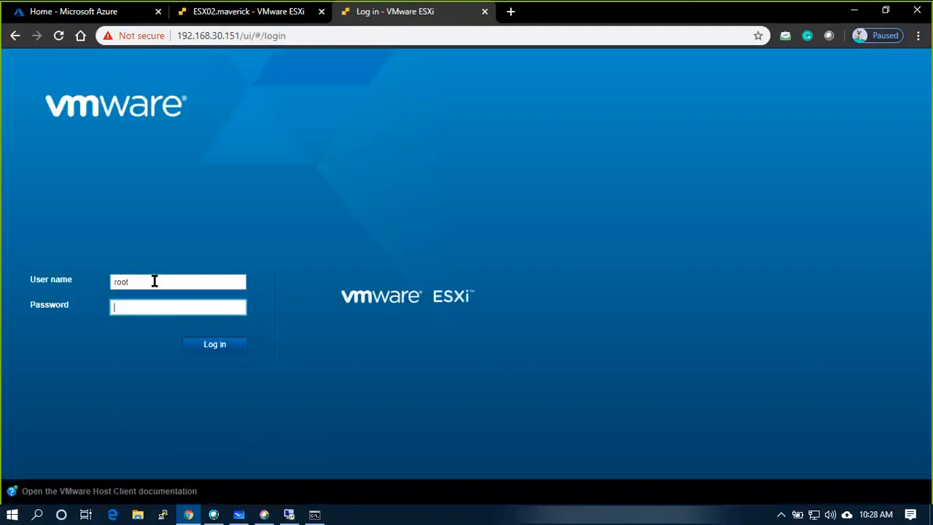
text(•••••••)
key(Return)
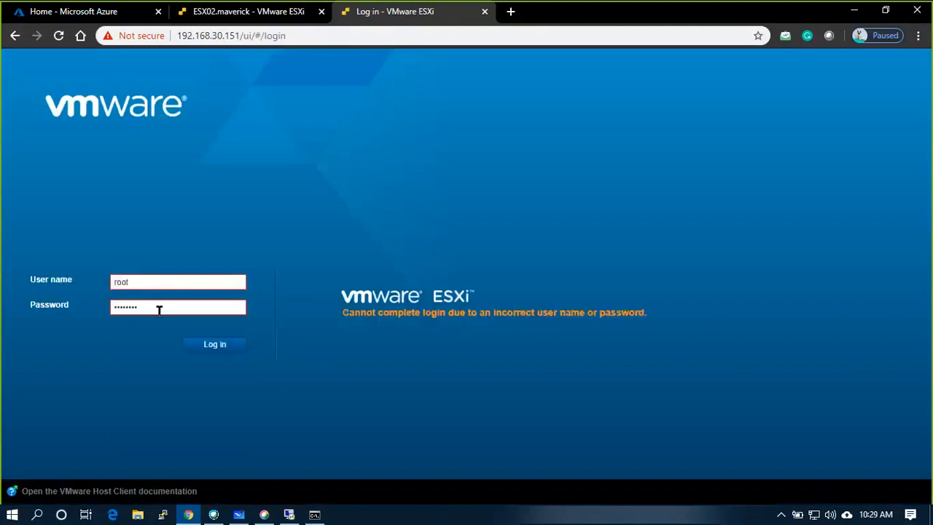
drag(158, 308, 78, 317)
text(********)
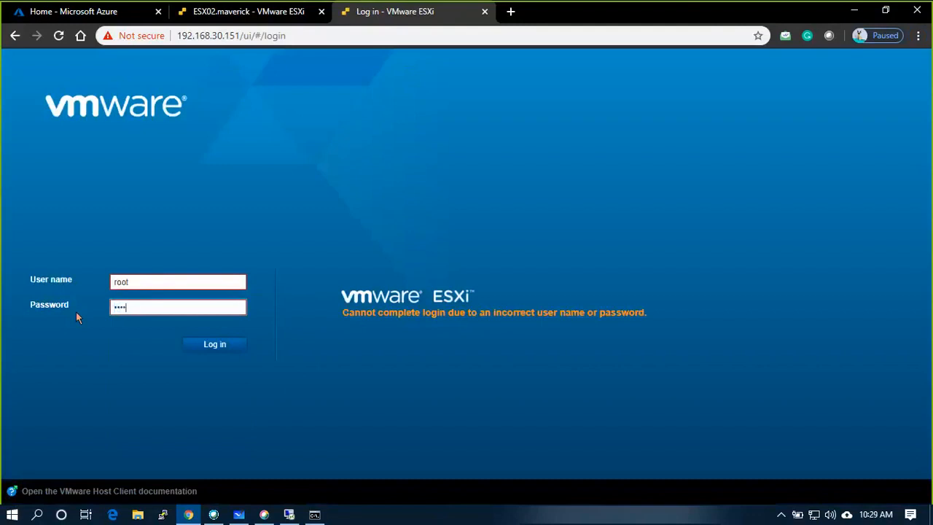
key(Return)
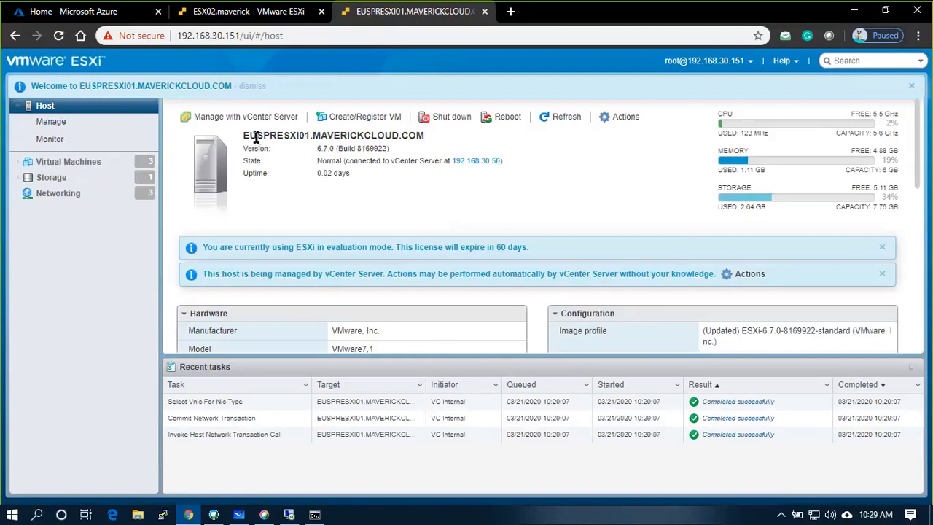
Review the host's name, virtual machines, port groups, virtual switches and VMkernel NICs in the host client
drag(251, 136, 425, 136)
click(48, 165)
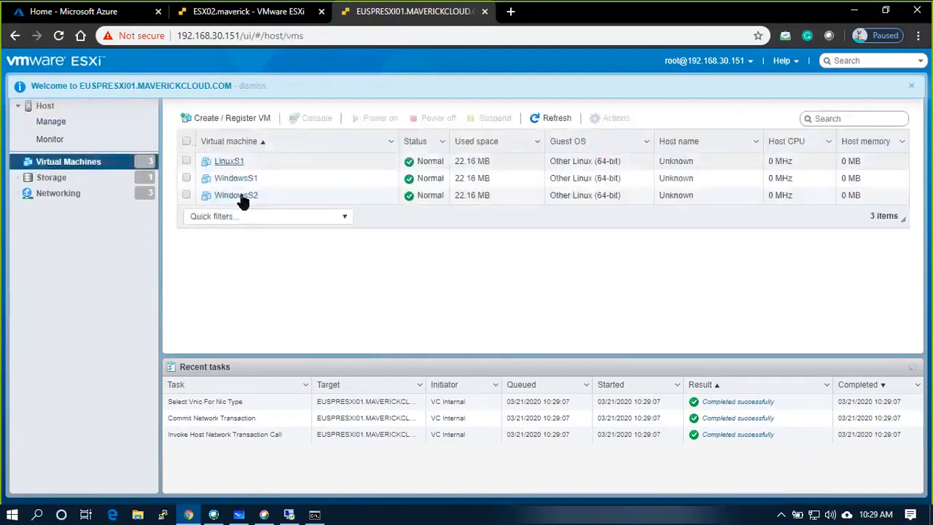
click(109, 193)
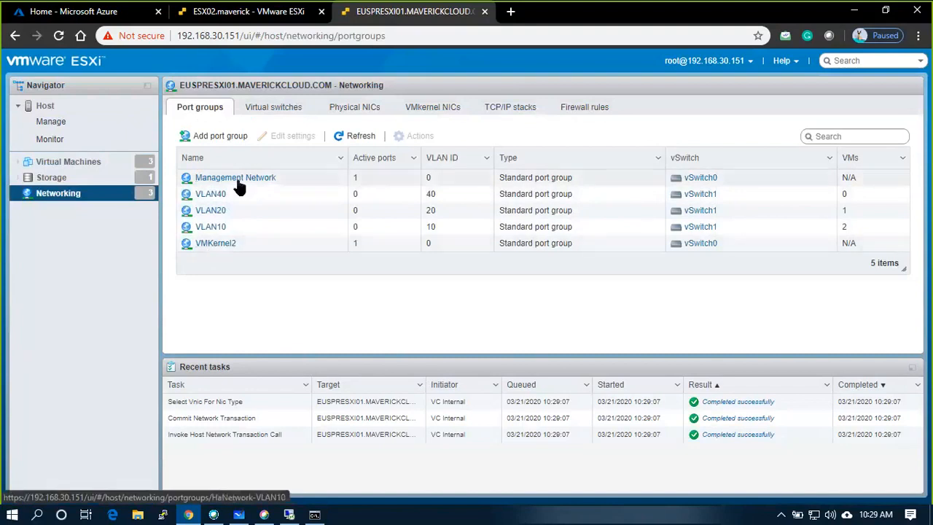
click(293, 109)
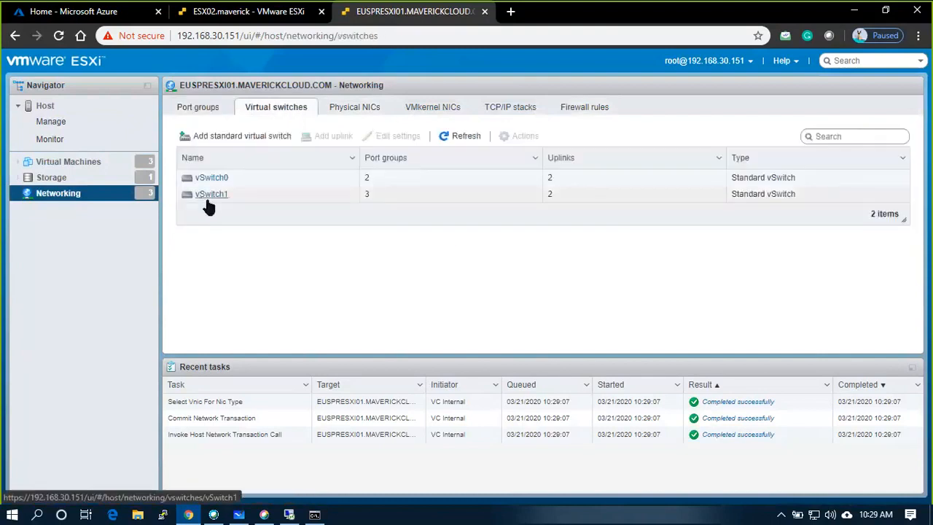
click(435, 109)
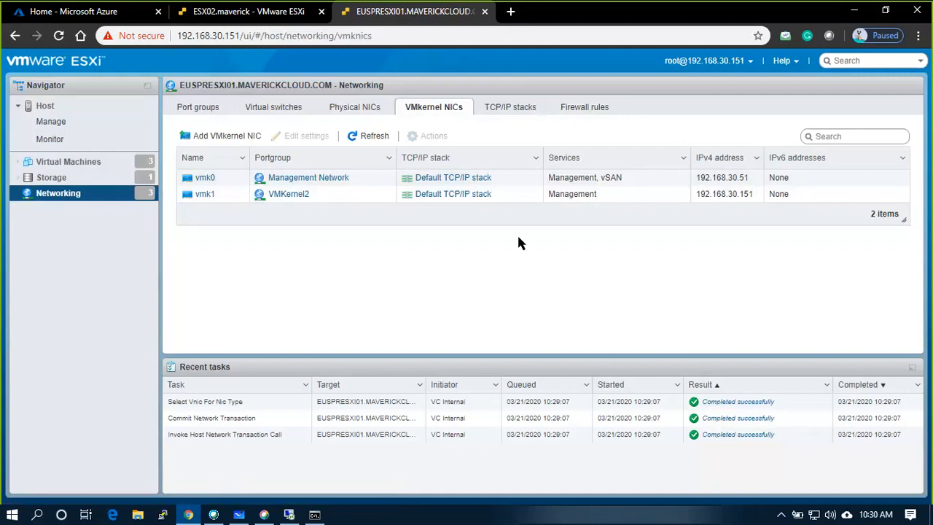
click(62, 161)
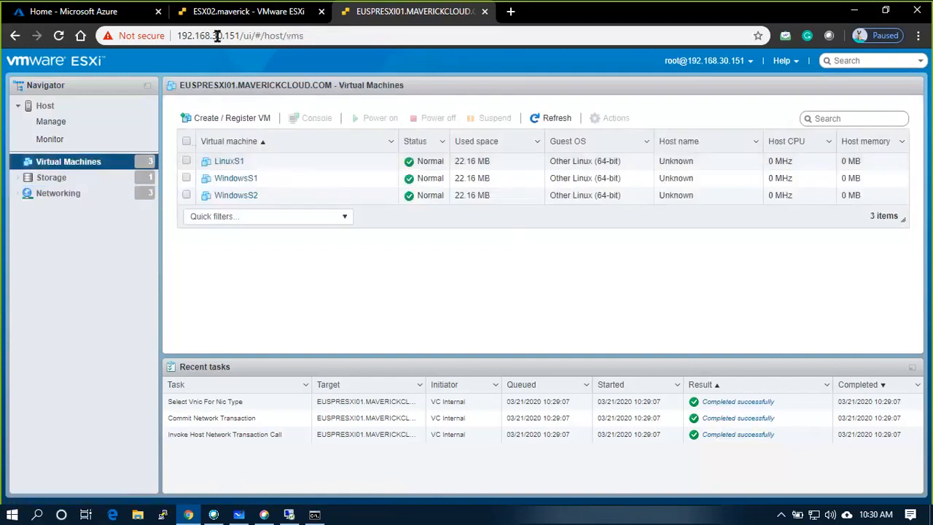
Switch to Microsoft Whiteboard and retrace the check mark above the address 192.168.30.151
click(288, 515)
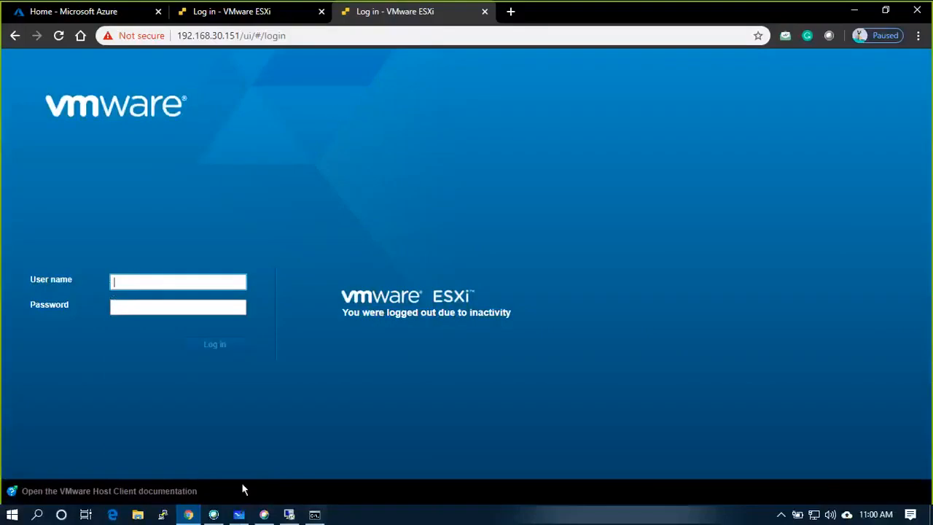
click(177, 285)
click(356, 85)
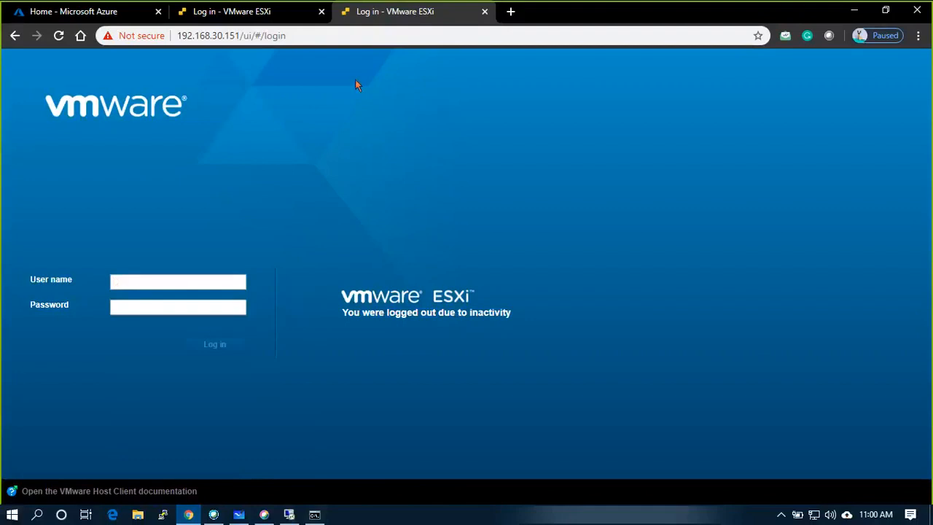
click(239, 515)
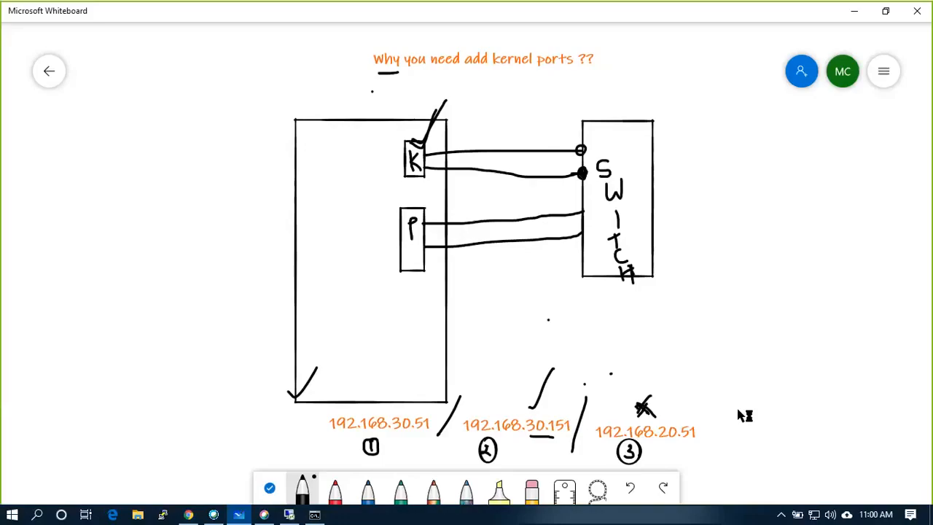
drag(520, 401, 554, 373)
Return to Chrome and try to log back in to the host at 192.168.30.151 as root with the account password
click(188, 514)
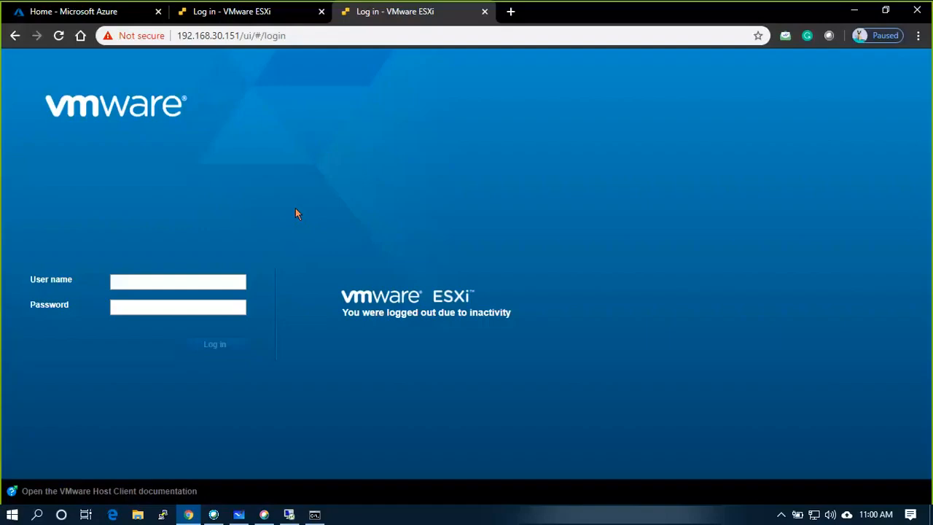
click(169, 281)
text(root)
key(Tab)
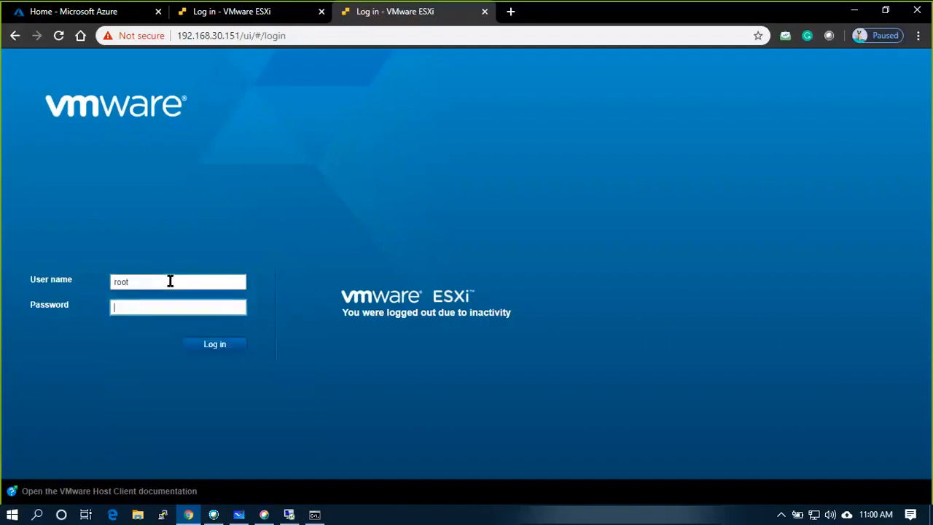
text(*******)
key(Return)
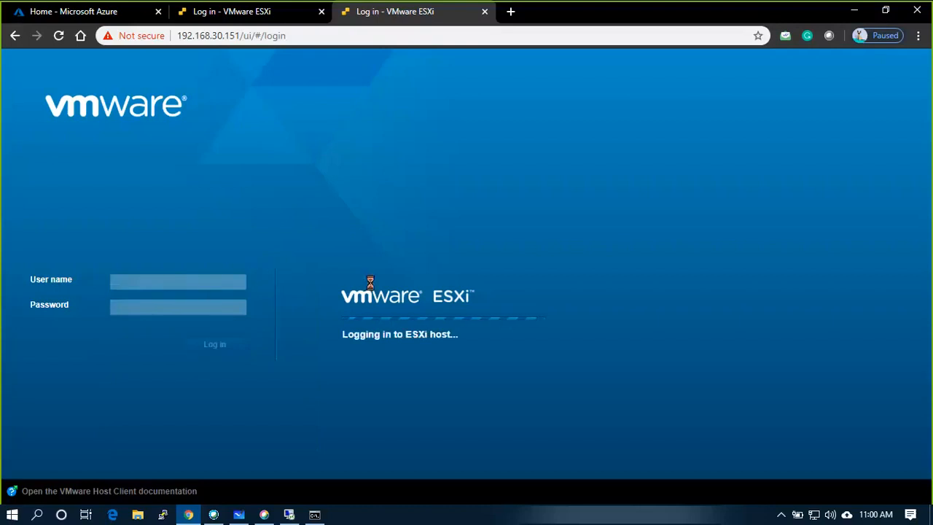
On the whiteboard, reinforce the cross above 192.168.20.51, underline 20.51 and mark the two kernel link ends at the switch
key(alt+Tab)
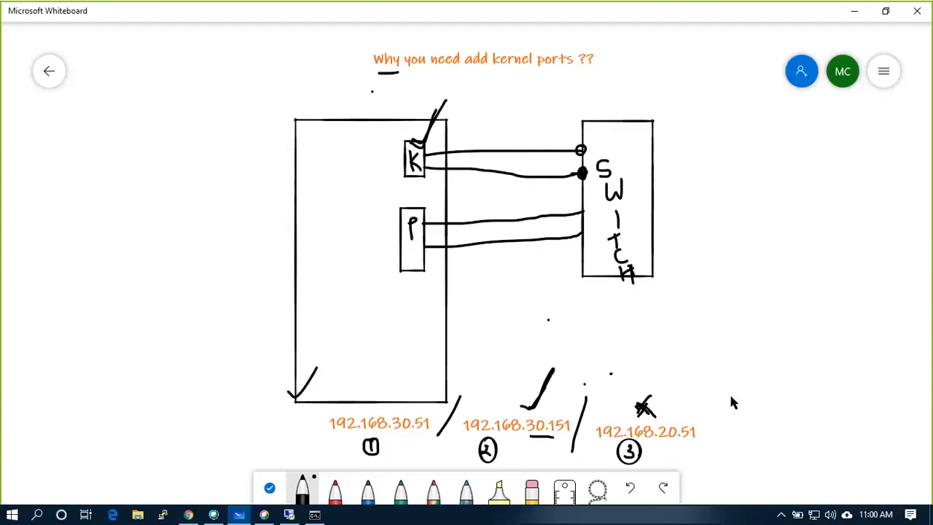
drag(639, 410, 653, 387)
drag(583, 148, 591, 138)
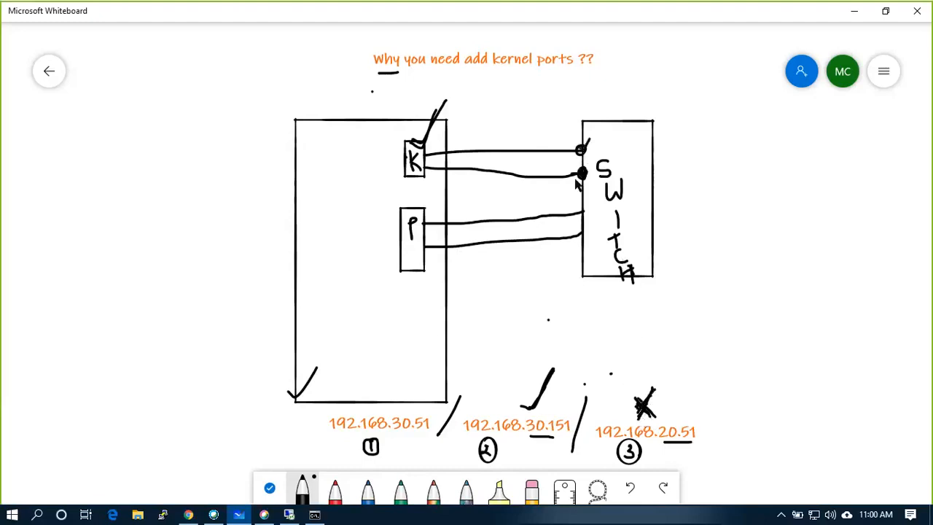
drag(585, 174, 612, 132)
mouse_move(669, 445)
mouse_down()
mouse_move(676, 458)
mouse_move(667, 459)
mouse_up()
Switch to the vSphere Client in the remote desktop session and start adding a VMkernel Network Adapter to euspresxi01
key(alt+Tab)
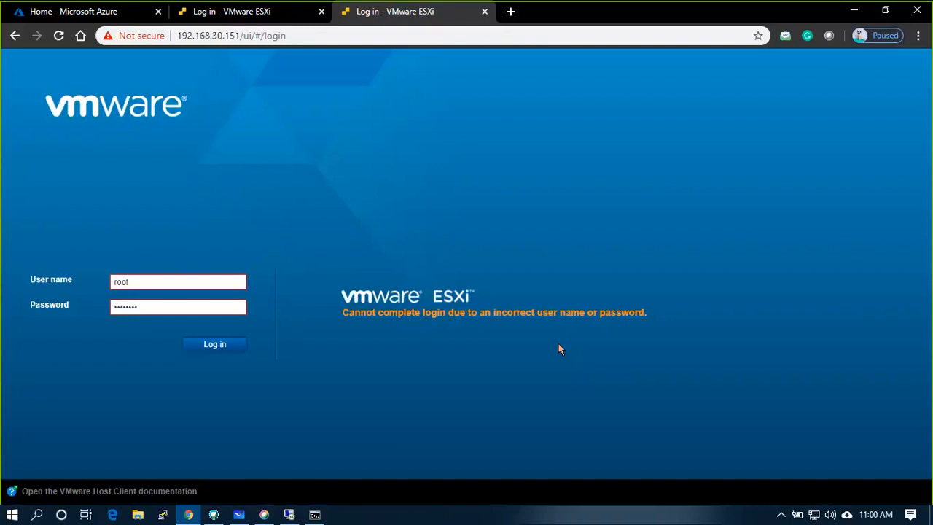
click(288, 515)
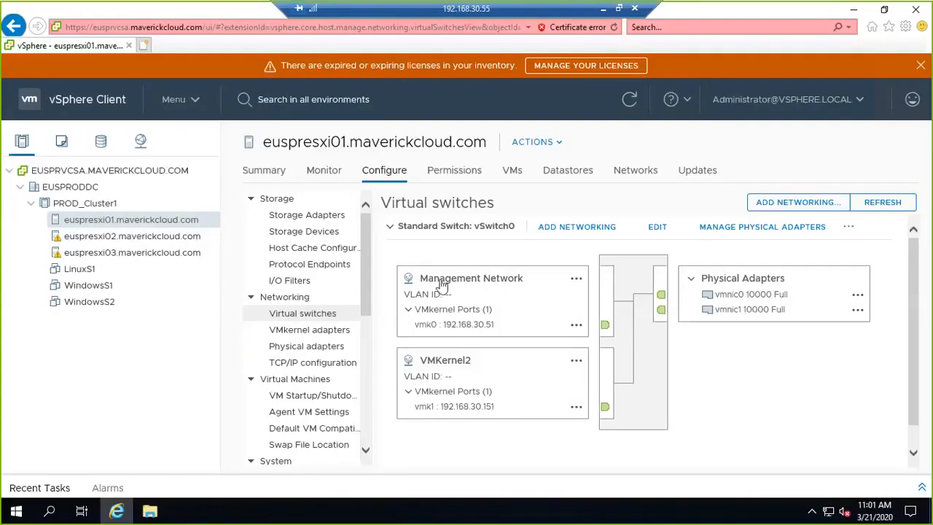
click(794, 208)
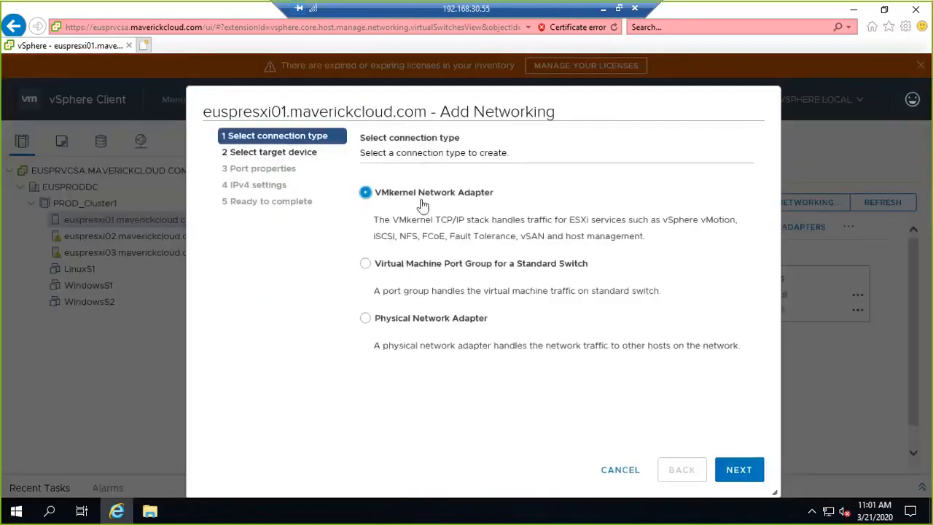
click(734, 474)
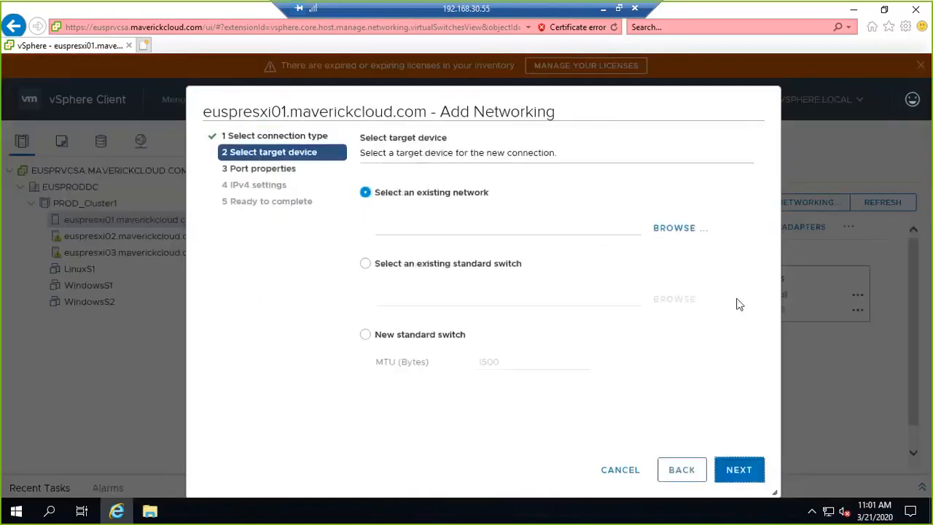
click(460, 266)
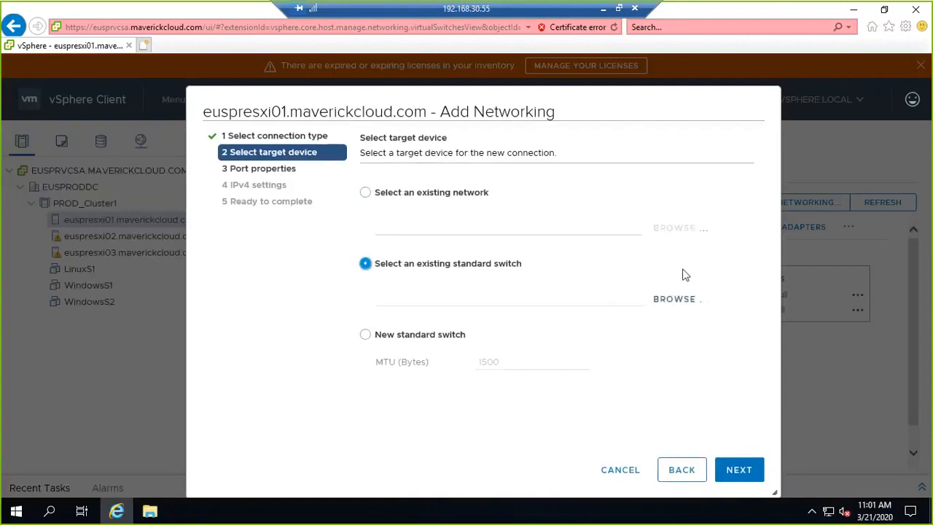
click(425, 194)
click(674, 231)
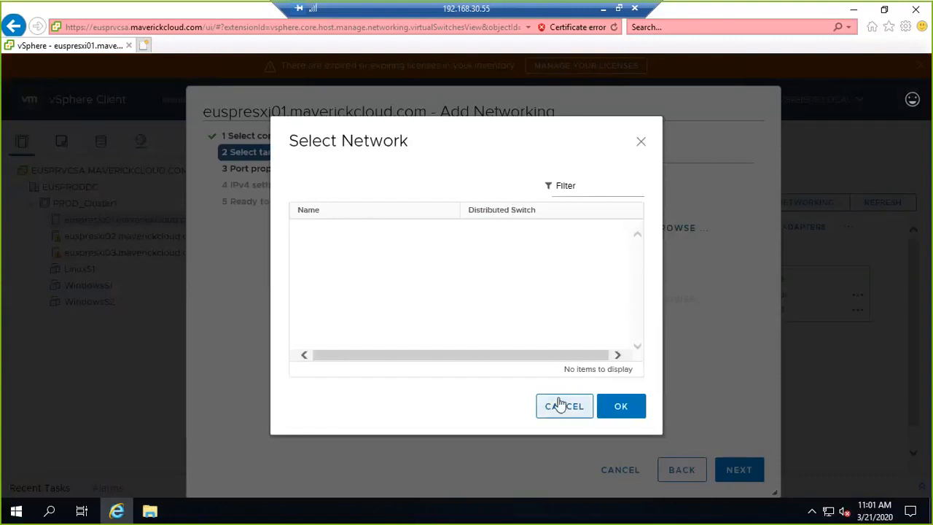
click(574, 407)
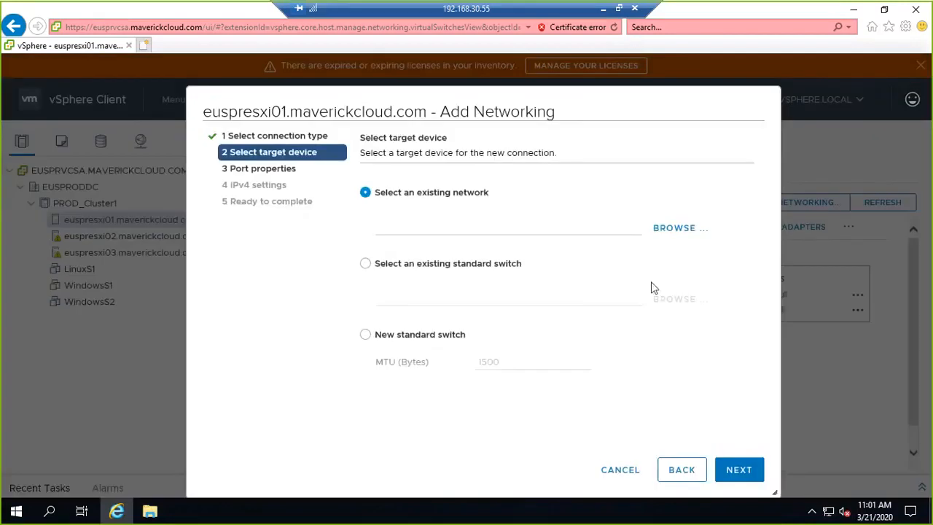
Choose the existing standard switch vSwitch0 as the target device and continue to the port properties
click(660, 301)
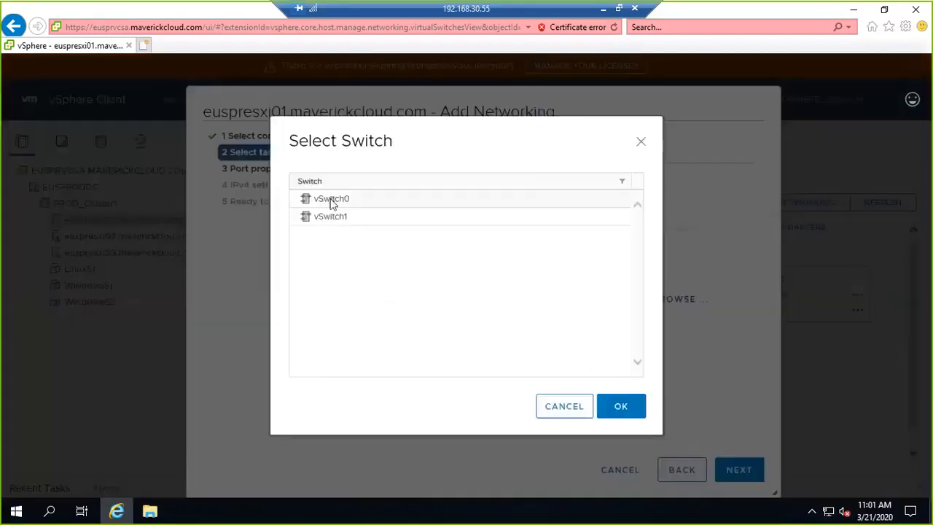
click(330, 201)
click(637, 404)
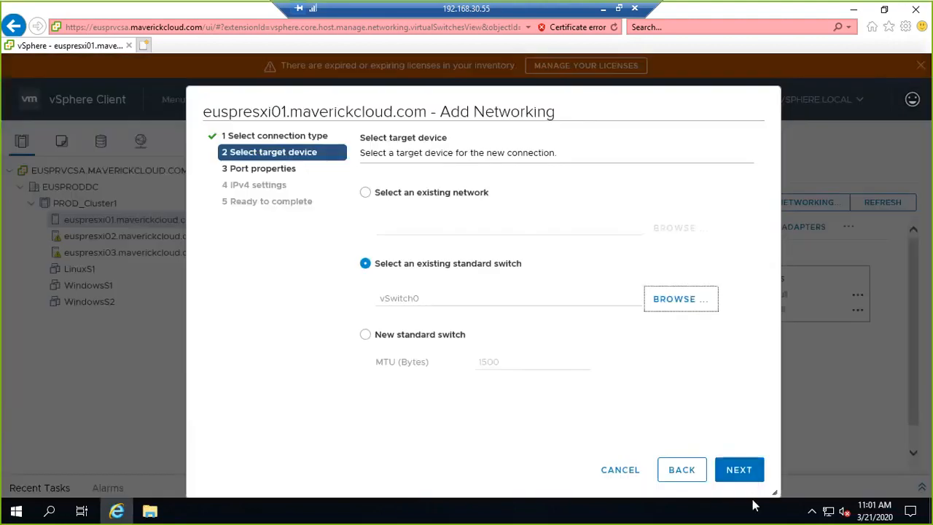
click(739, 470)
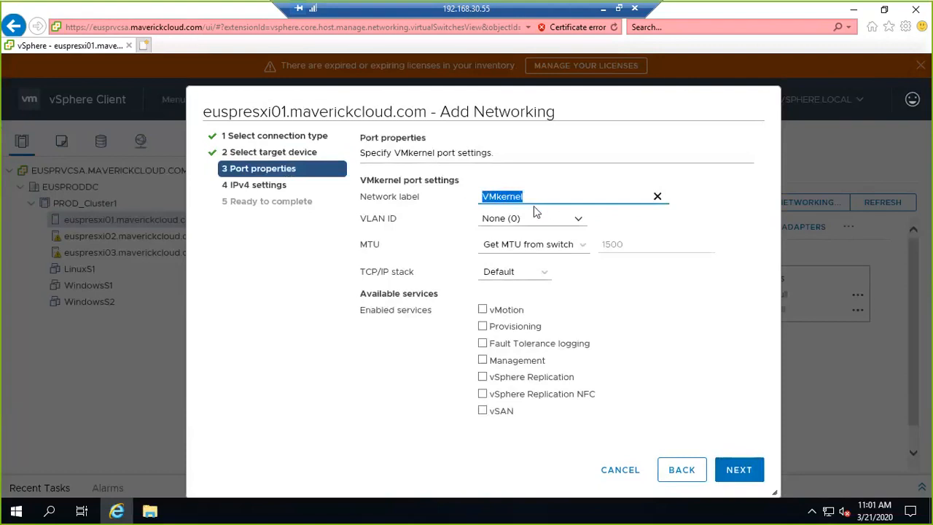
Label the port VMKernel3, enable the vSphere Replication service and continue to the IPv4 settings
text(VMKerne)
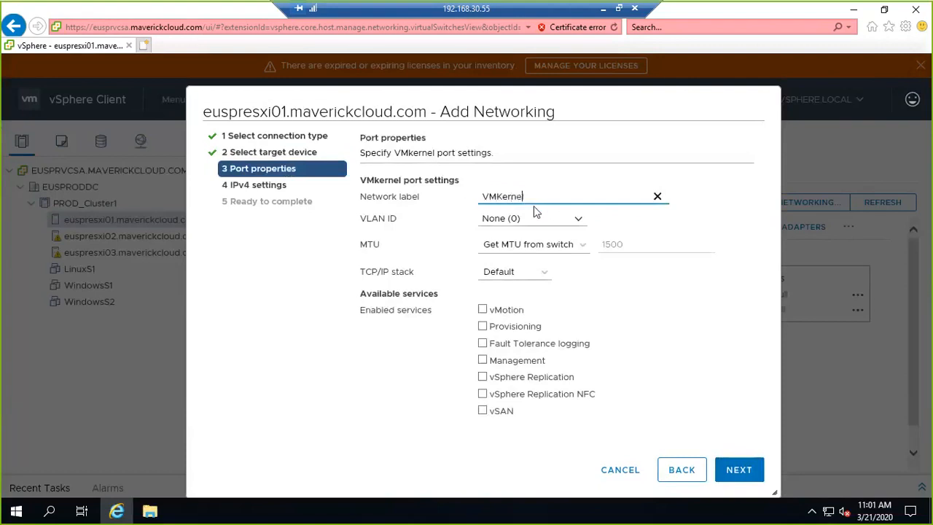
text(l3)
click(482, 378)
click(729, 467)
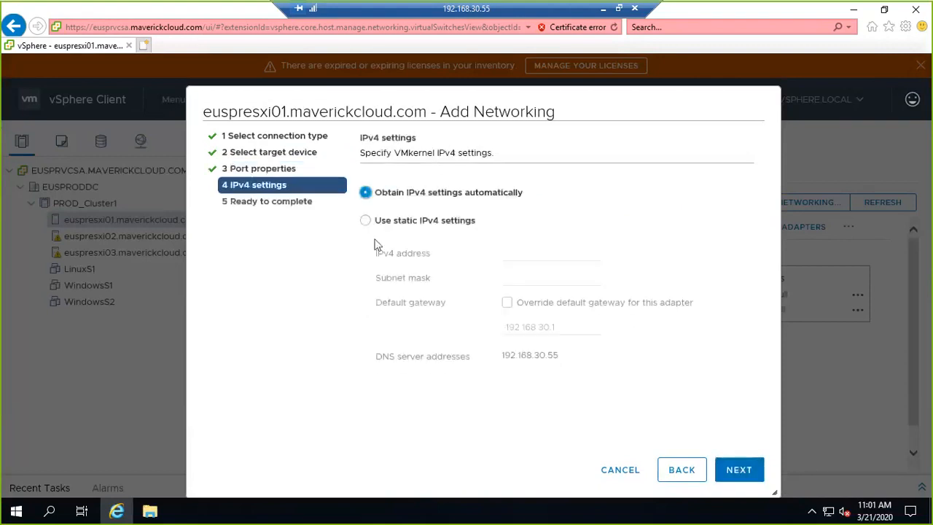
Use static IPv4 settings for the adapter with address 192.168.20.51 and subnet mask 255.255.255.0
click(374, 227)
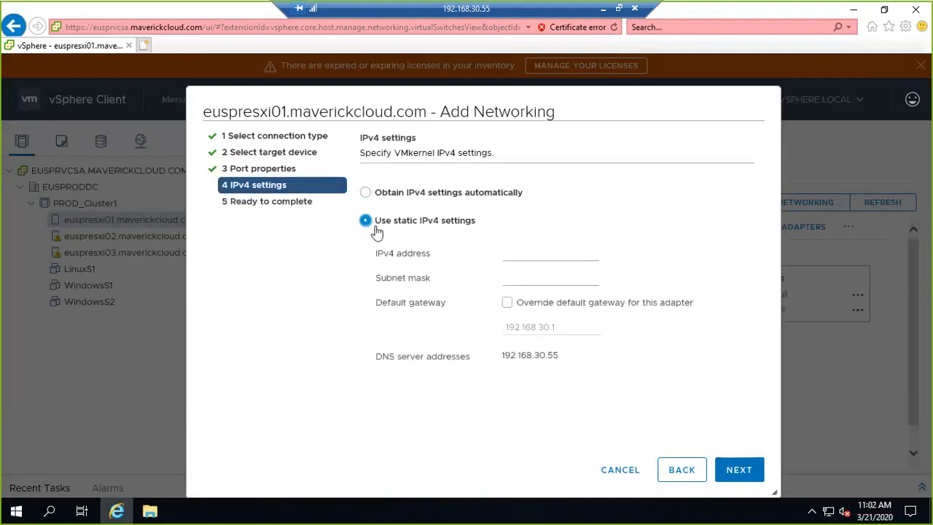
click(522, 255)
text(192.168.20.51)
key(Tab)
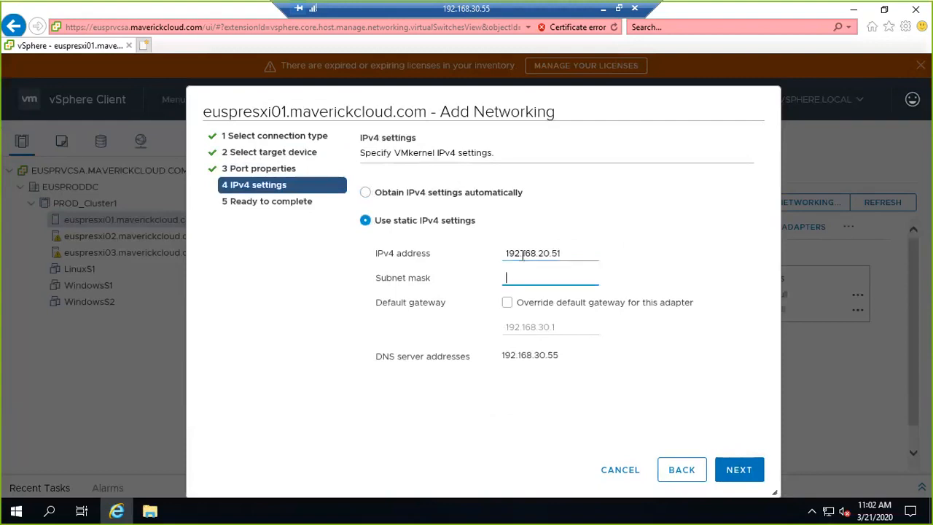
text(255.255.255.0)
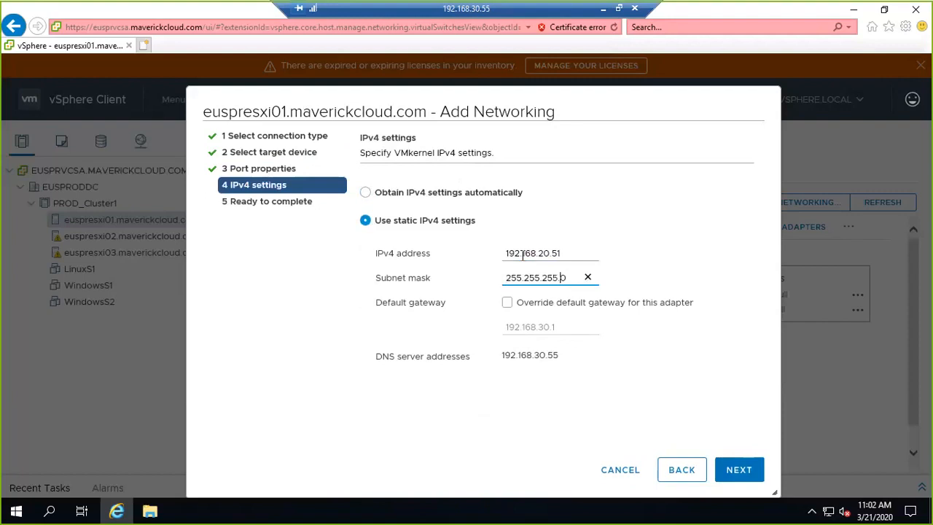
Override the adapter's default gateway with 192.168.20.1 and continue to the settings review
key(Tab)
key(space)
key(Tab)
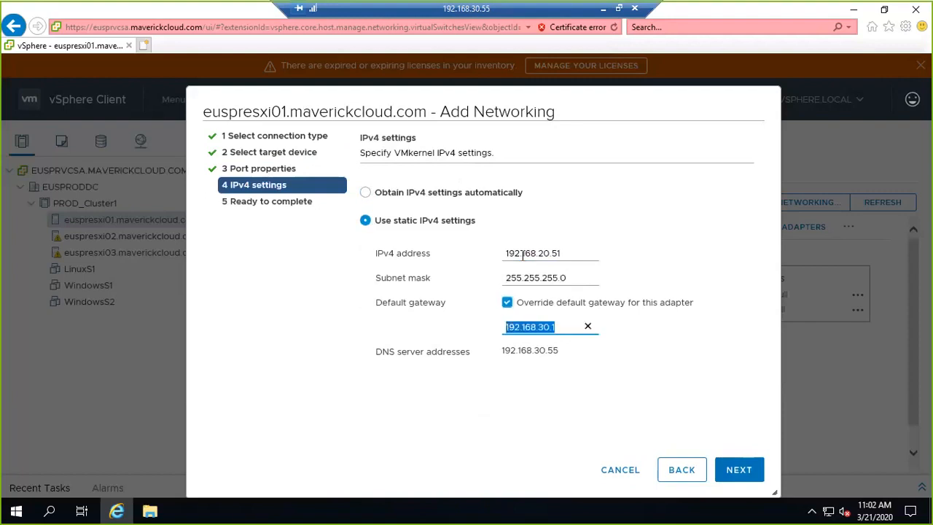
key(End)
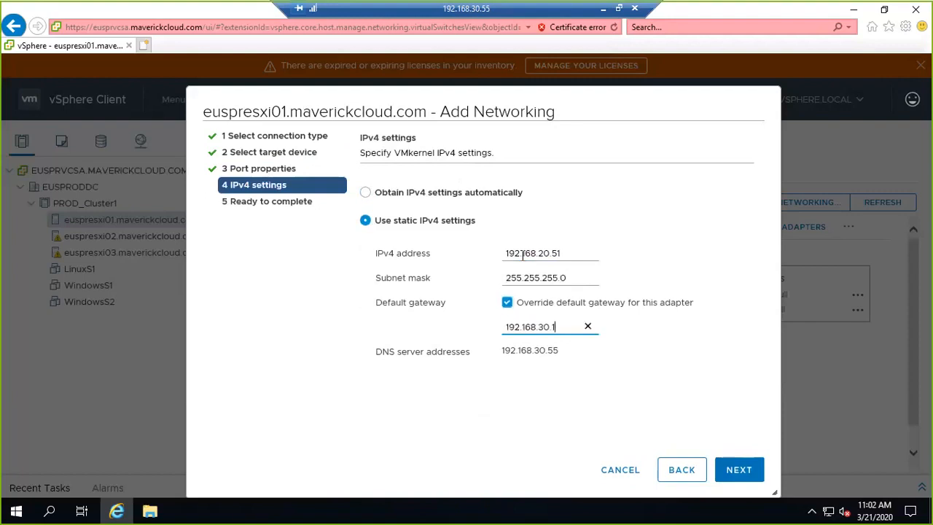
key(BackSpace)
key(BackSpace)
key(BackSpace)
key(BackSpace)
text(20-)
key(BackSpace)
text(.1)
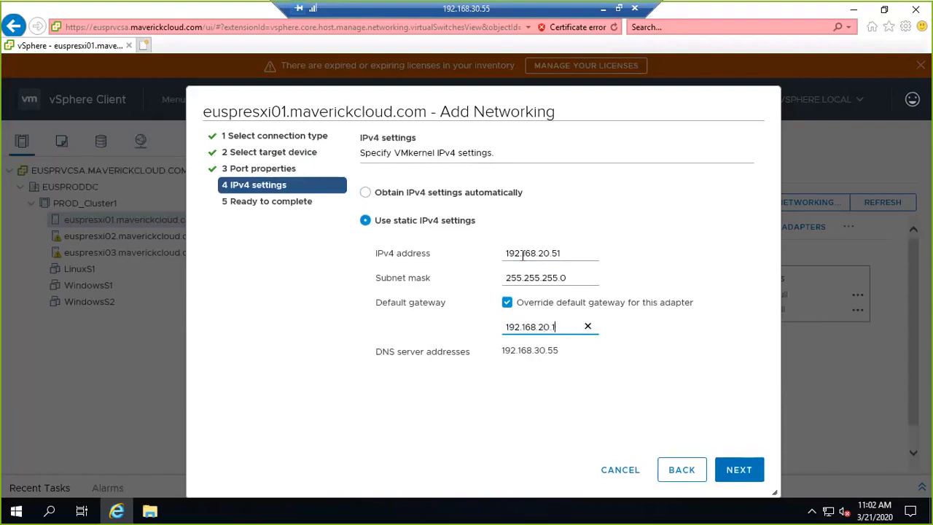
click(727, 473)
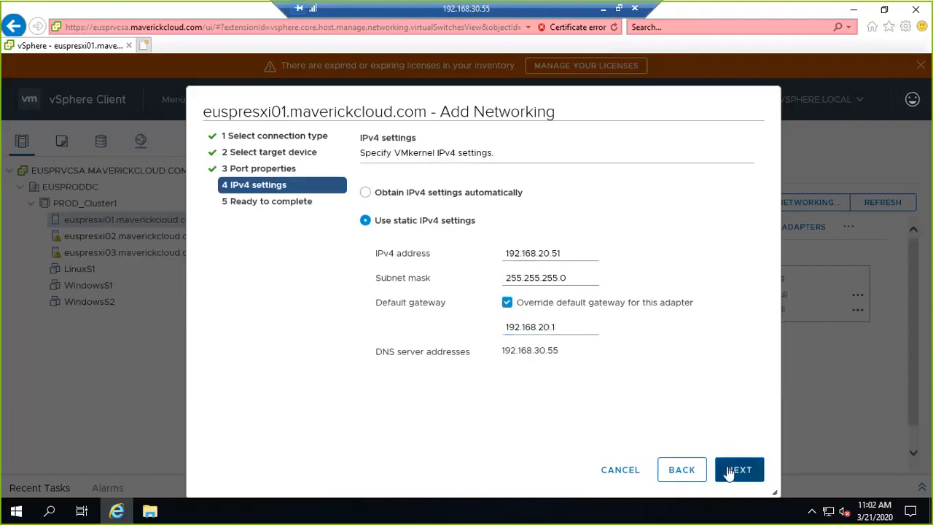
Switch to the local Command Prompt, stop the running ping and start a continuous ping to 192.168.20.51
click(603, 10)
click(315, 515)
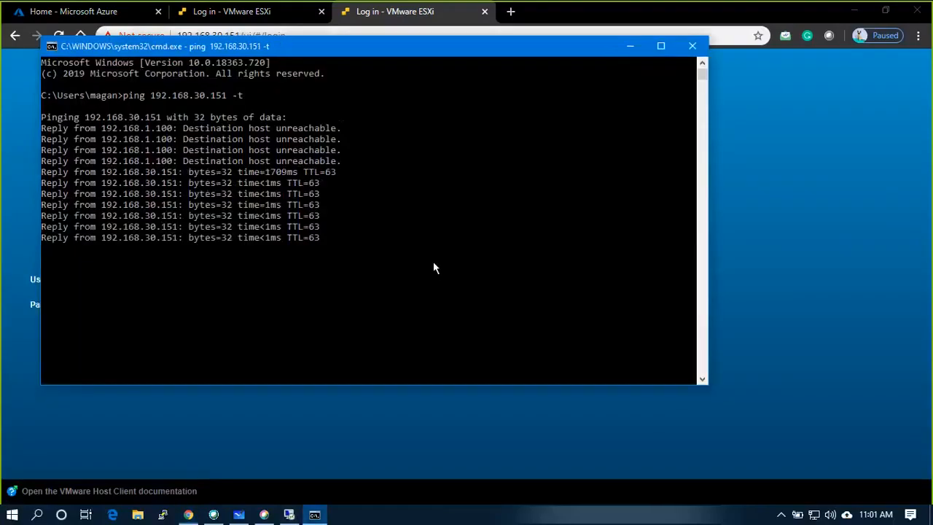
key(ctrl+c)
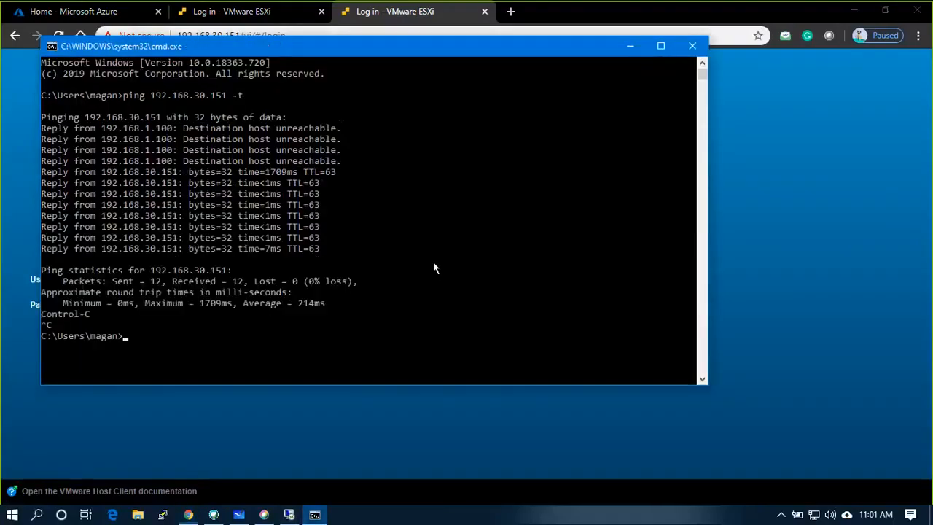
key(Up)
key(Left)
key(Left)
key(Left)
key(BackSpace)
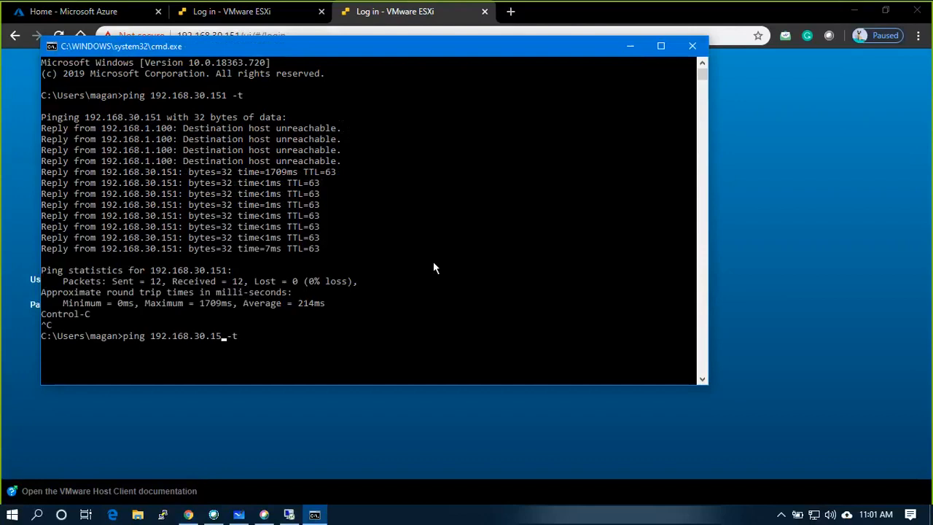
key(BackSpace)
key(BackSpace)
key(BackSpace)
key(BackSpace)
key(BackSpace)
text(20.51)
key(Return)
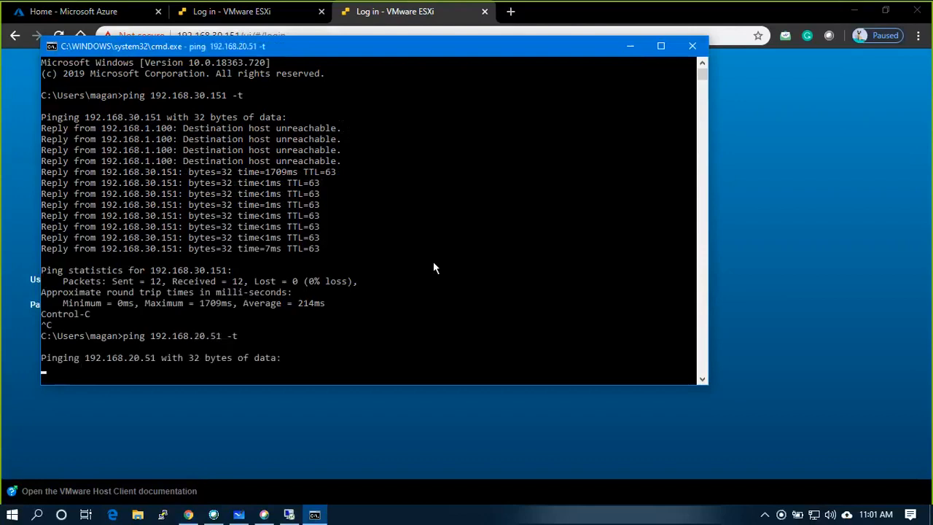
Return to the vSphere Client in the remote session, finish adding the VMkernel adapter and view VMKernel3 on the virtual switch
key(alt+Tab)
key(alt+Tab)
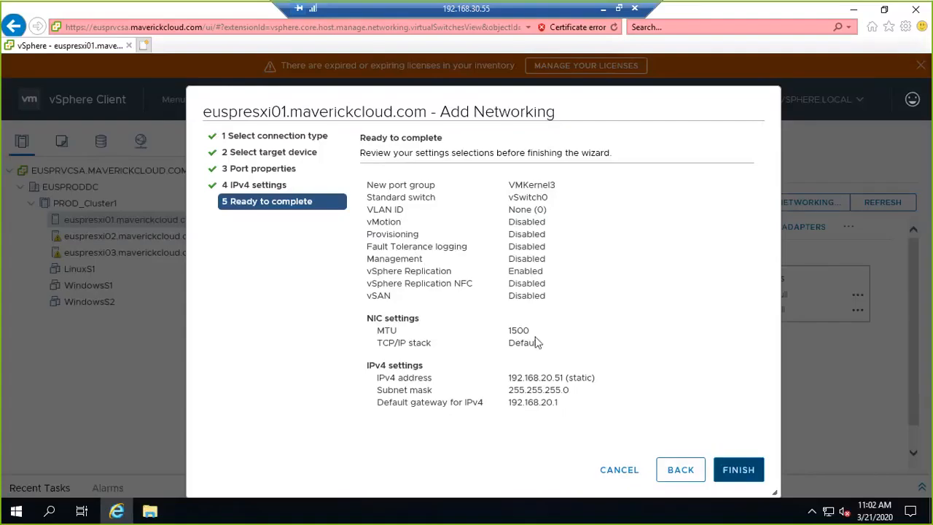
click(739, 470)
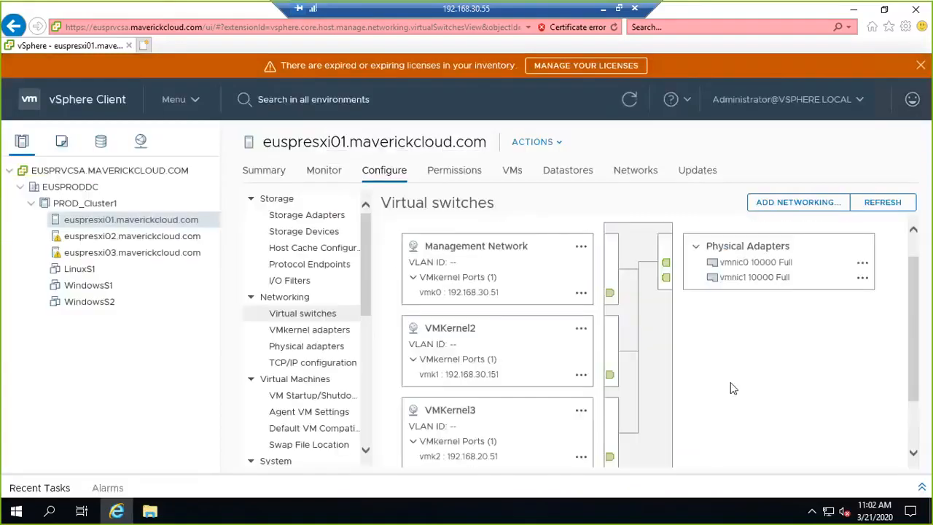
scroll(733, 388, down, 2)
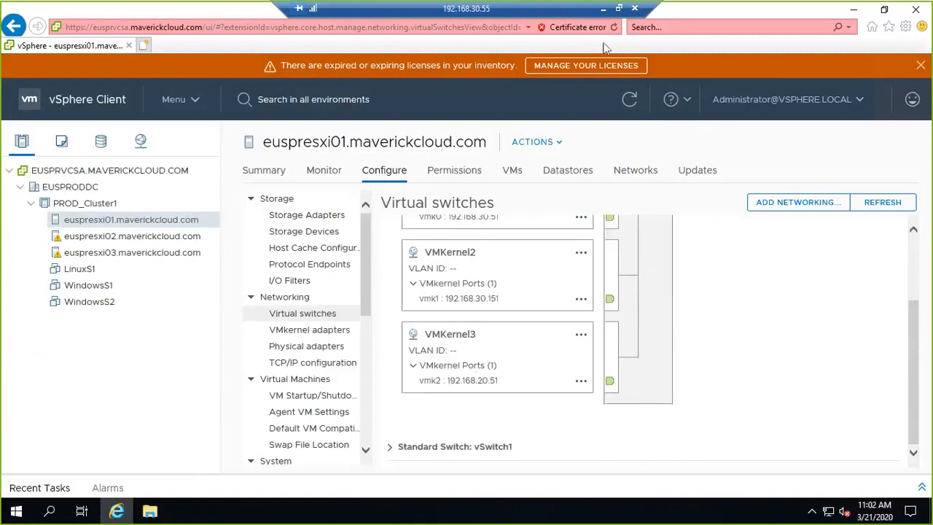
Check the ping output for 192.168.20.51, then review the ESXi login page and the VMkernel ports in the vSphere Client
click(605, 9)
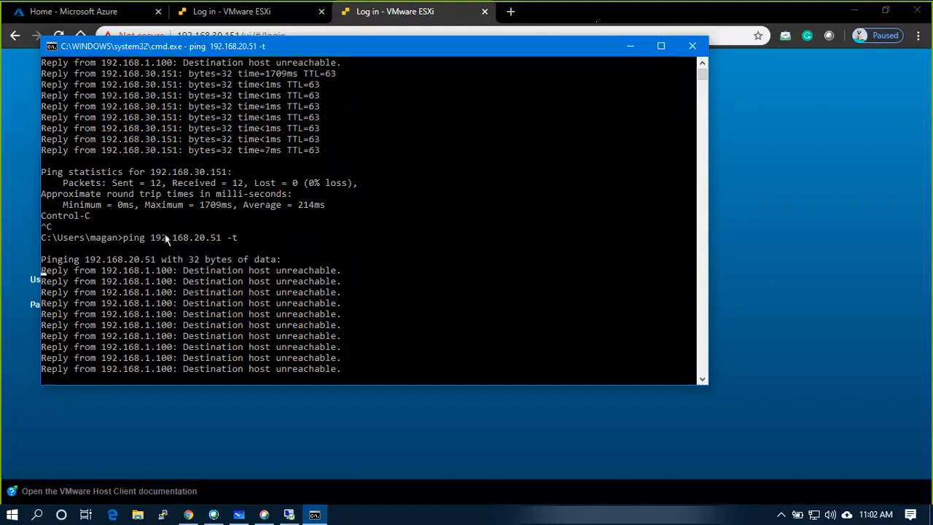
key(alt+Tab)
key(alt+Tab)
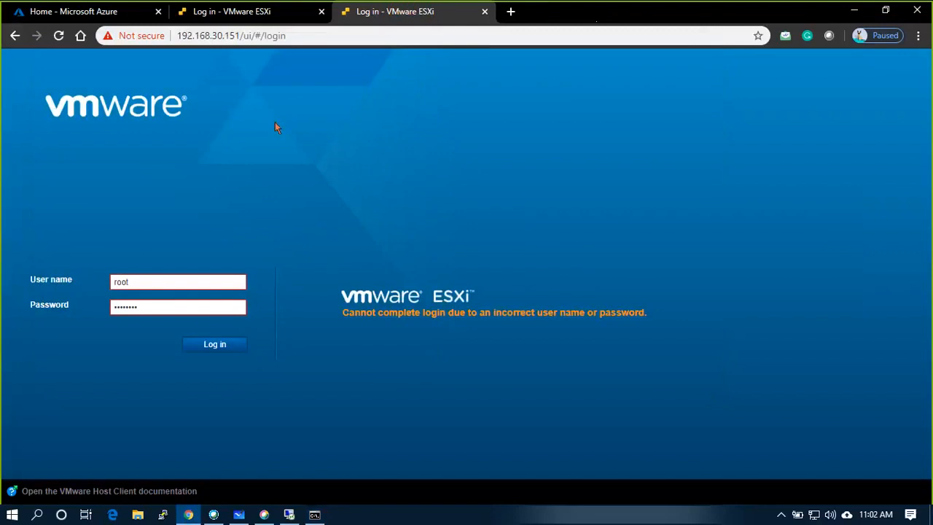
double_click(198, 311)
key(alt+Tab)
key(Tab)
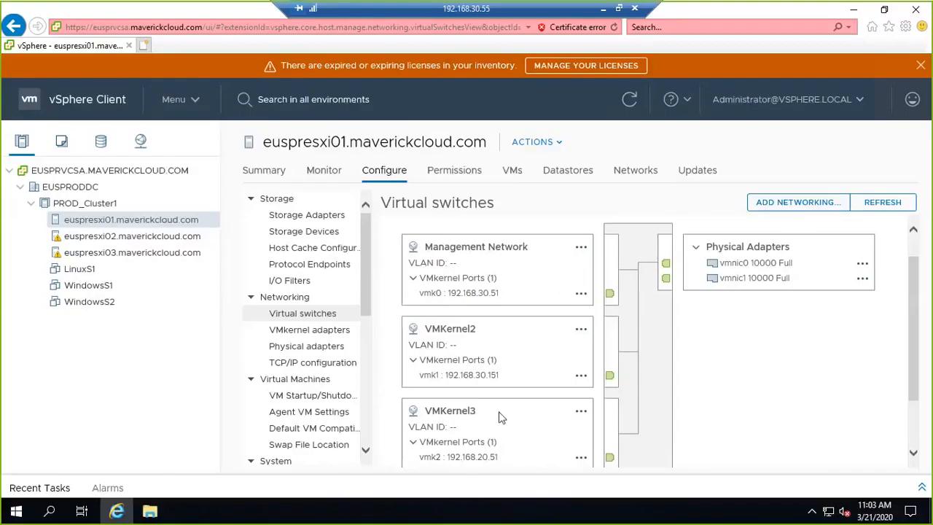
click(603, 9)
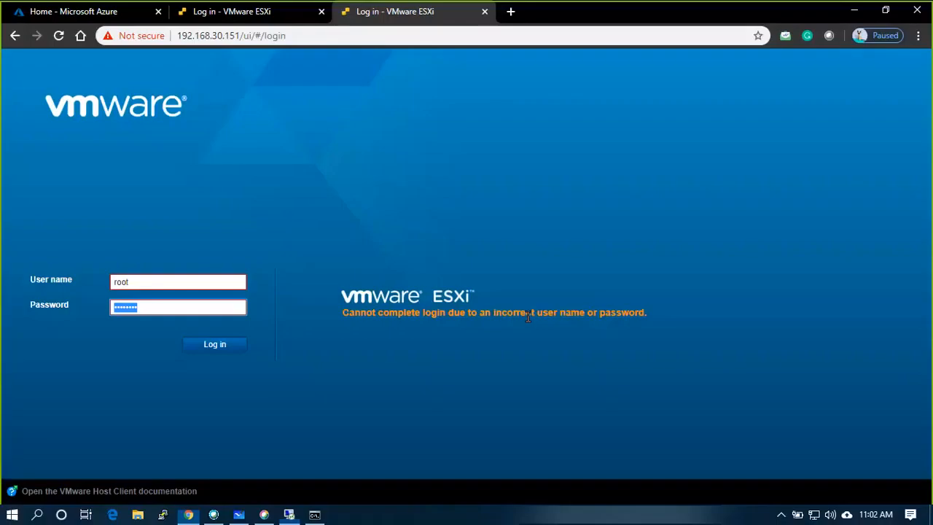
Switch to Microsoft Whiteboard, circle and tick the upper kernel link end at the switch, and add small ticks beside numbers 1, 2 and 3
click(239, 514)
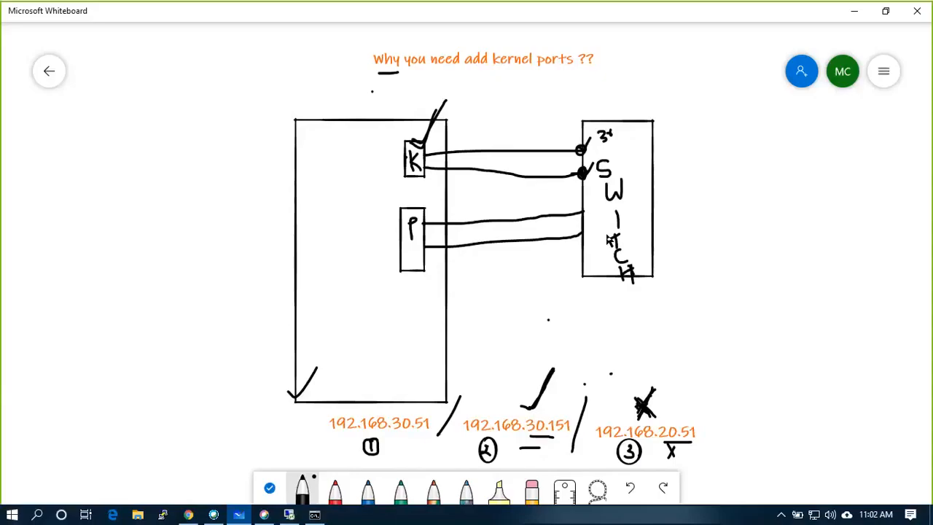
drag(583, 147, 581, 150)
drag(582, 150, 602, 131)
drag(339, 451, 351, 440)
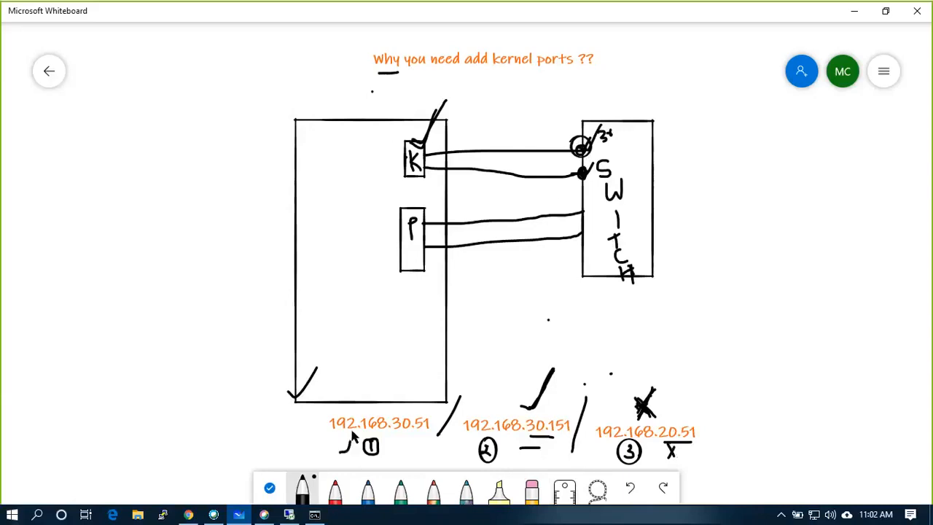
Switch to Chrome and try to log in to the ESXi host at 192.168.30.151 as root with the account password
click(188, 514)
drag(233, 306, 25, 303)
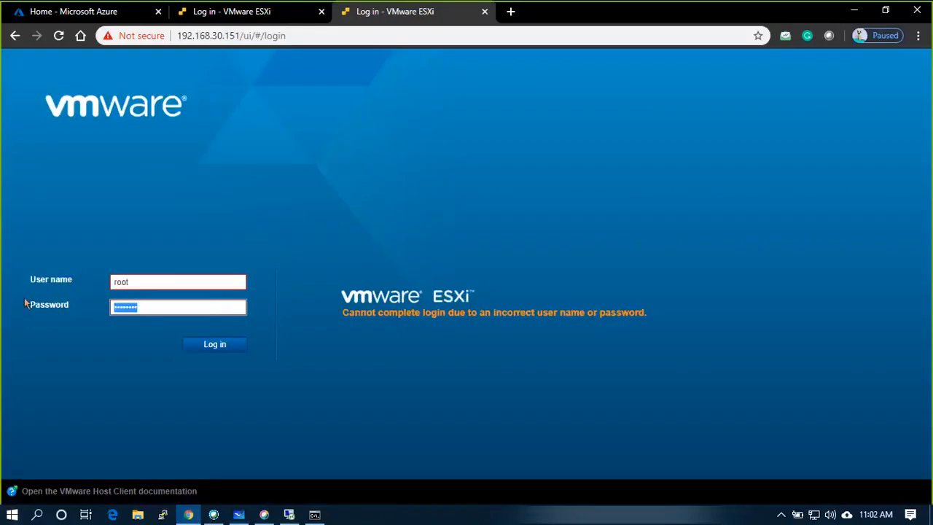
text(********)
key(Return)
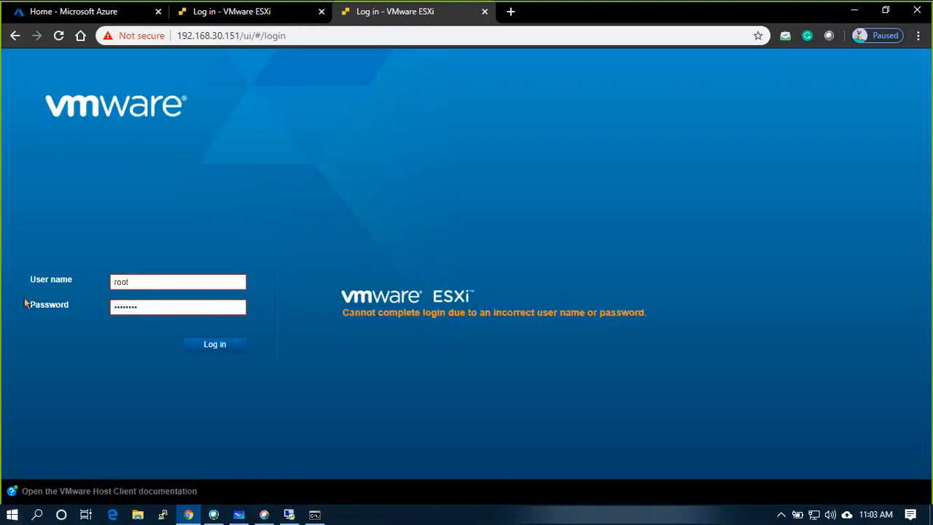
Re-enter the root account password to log in to the ESXi host and open its VMkernel NICs list under networking
double_click(185, 306)
key(BackSpace)
text(••••)
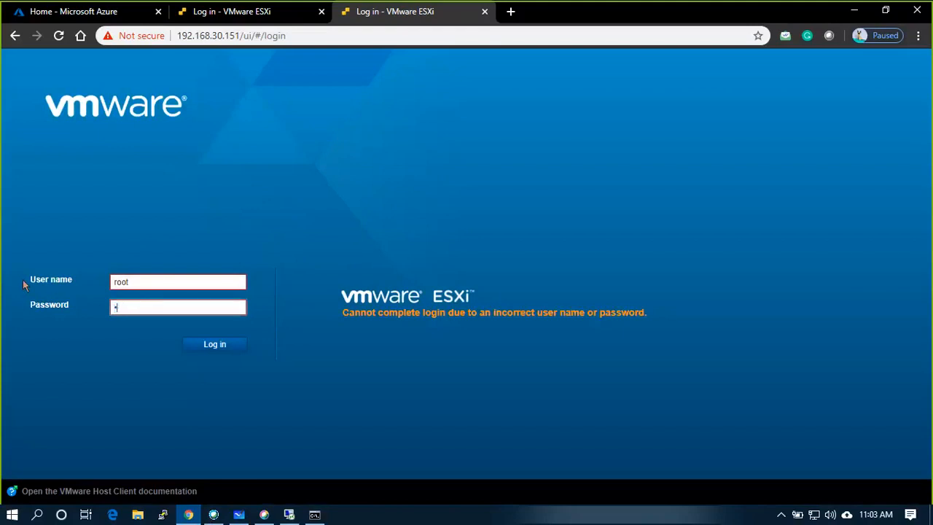
text(••••)
key(Return)
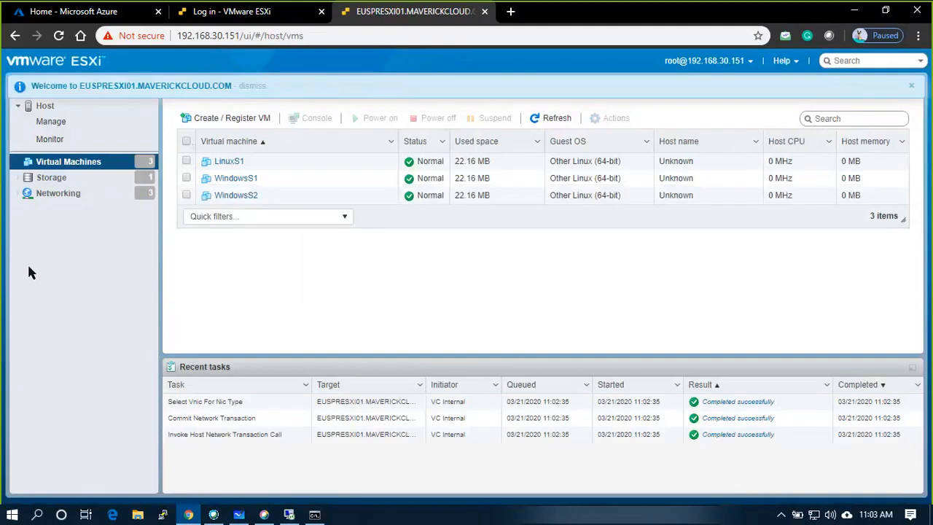
click(59, 194)
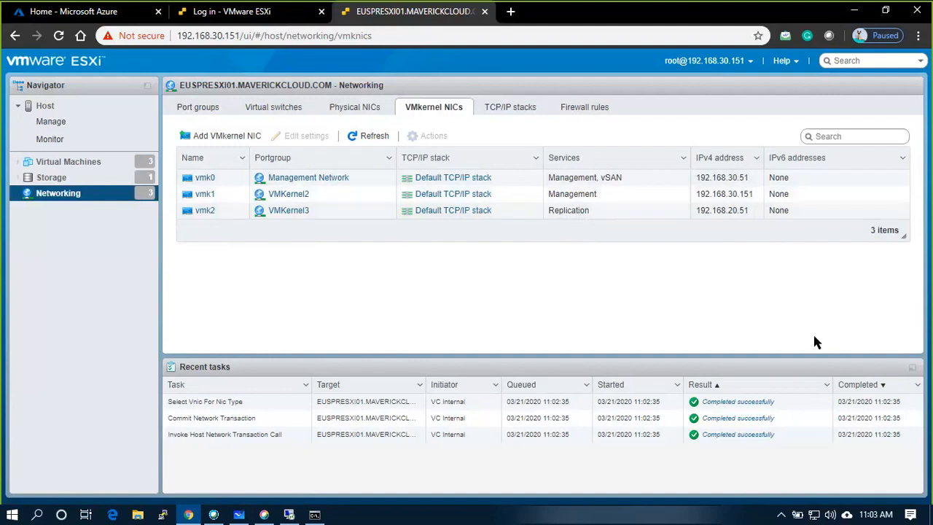
Switch to Microsoft Whiteboard, leave the kernel ports board and create a new blank board
click(238, 515)
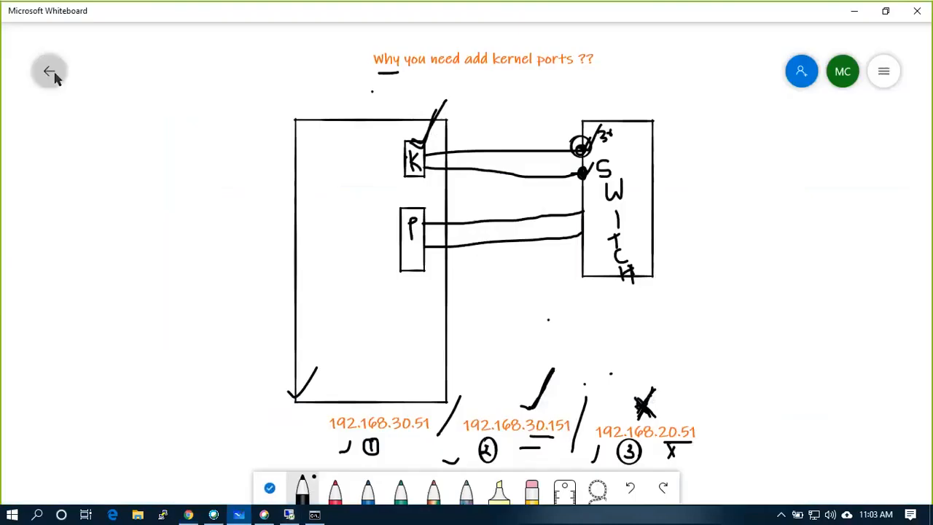
click(53, 75)
click(213, 170)
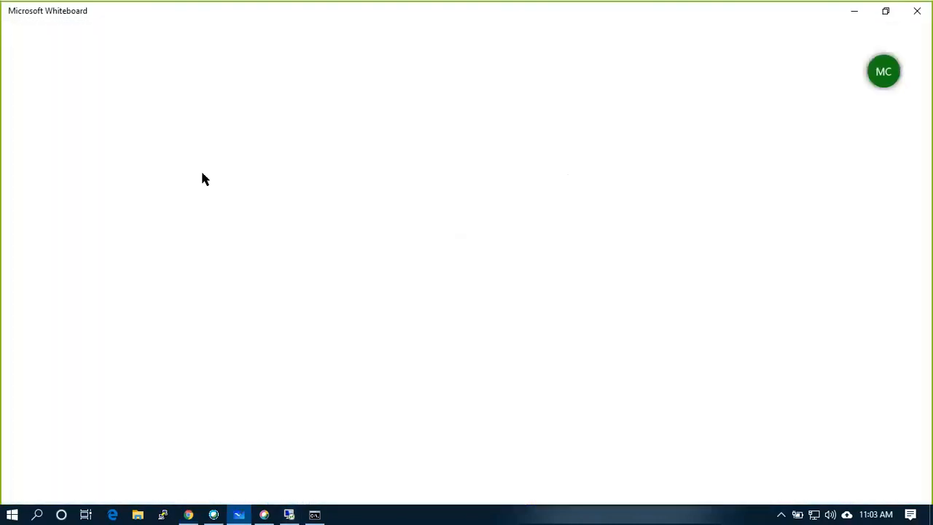
click(383, 489)
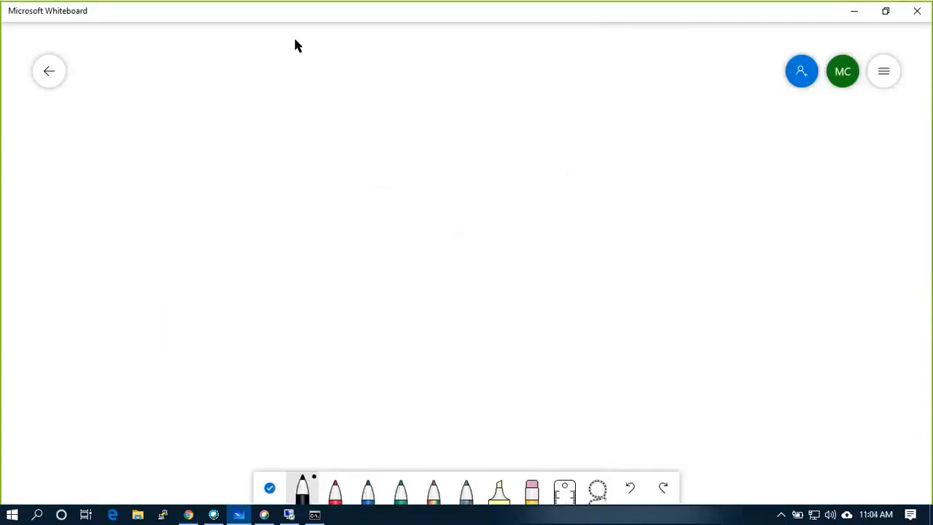
Add the text heading "Total Lab Setup" near the top of the blank board
scroll(325, 44, down, 2)
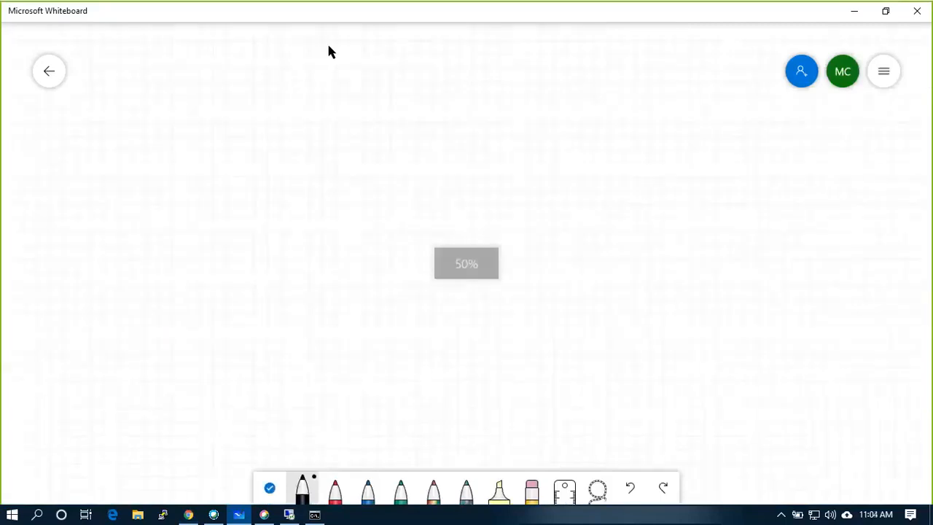
click(348, 47)
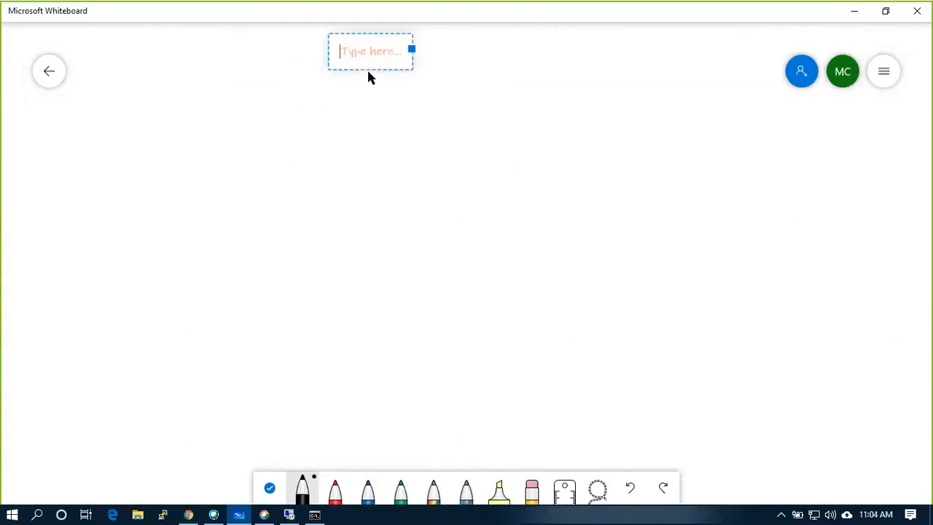
text(Total Lab Setup)
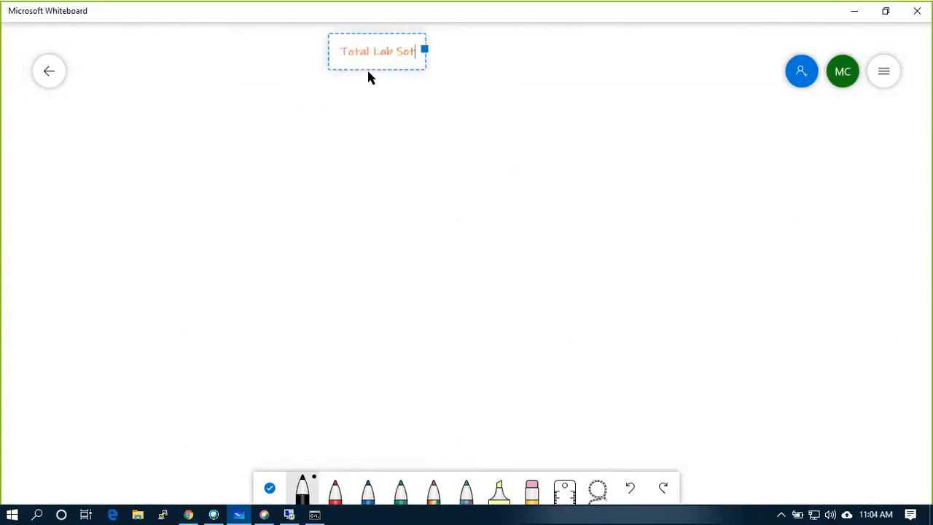
click(458, 77)
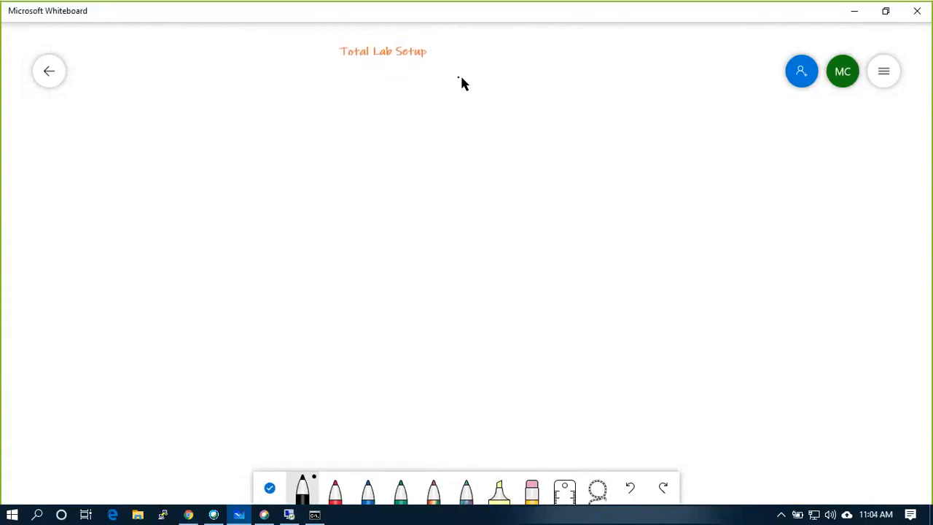
Draw three upright rectangles side by side below the heading with the black pen
click(302, 488)
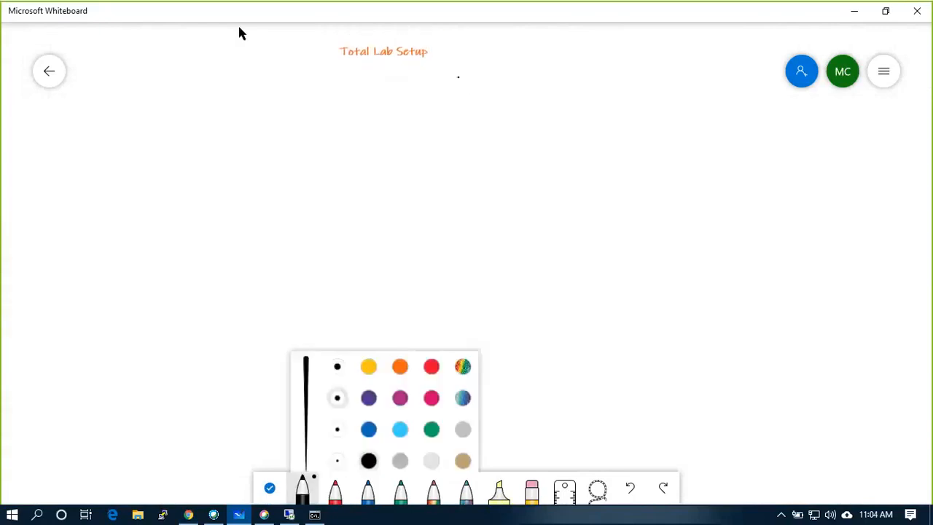
mouse_move(208, 81)
mouse_down()
mouse_move(198, 203)
mouse_move(210, 256)
mouse_move(297, 111)
mouse_move(298, 87)
mouse_move(211, 75)
mouse_up()
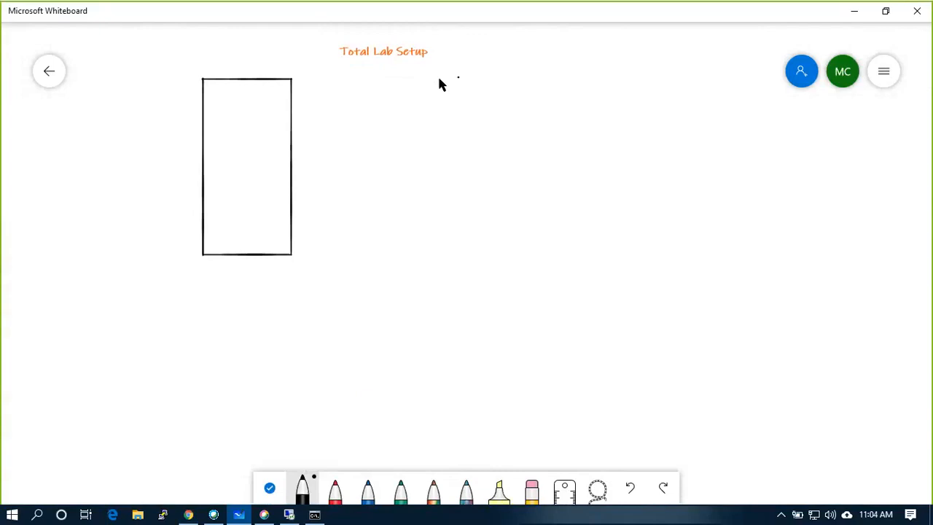
drag(457, 76, 458, 186)
mouse_move(459, 252)
mouse_down()
mouse_move(556, 258)
mouse_move(572, 73)
mouse_move(459, 74)
mouse_up()
mouse_move(710, 67)
mouse_down()
mouse_move(698, 175)
mouse_move(765, 255)
mouse_move(823, 178)
mouse_move(823, 85)
mouse_move(712, 74)
mouse_up()
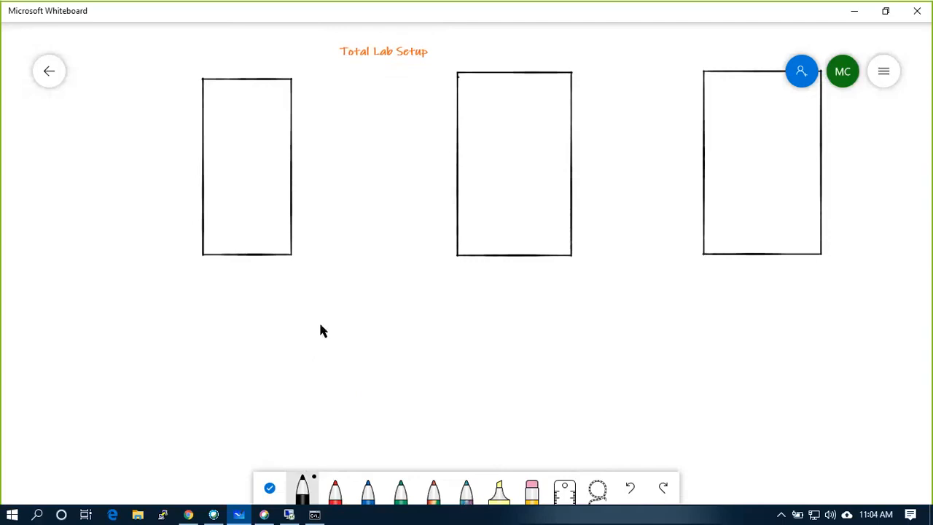
Draw a K box and a P box with three small ports in the first rectangle, and number the rectangles 1, 2 and 3
click(288, 517)
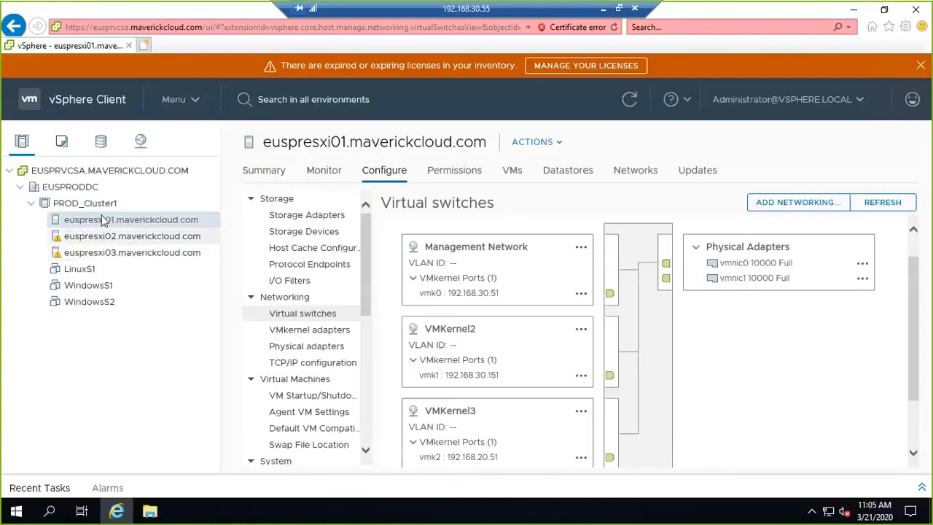
click(605, 11)
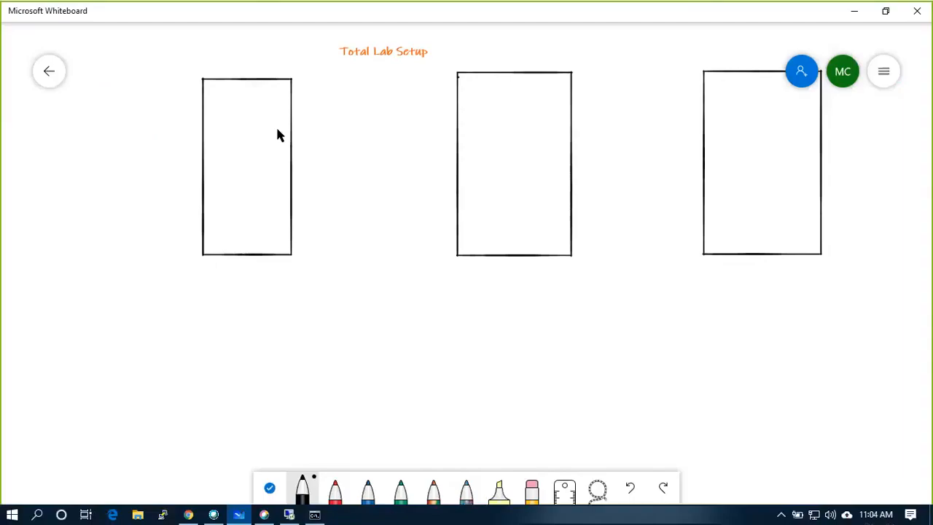
mouse_move(260, 111)
mouse_down()
mouse_move(260, 121)
mouse_move(274, 119)
mouse_move(271, 90)
mouse_move(261, 99)
mouse_move(267, 91)
mouse_move(272, 115)
mouse_up()
mouse_move(263, 148)
mouse_down()
mouse_move(261, 206)
mouse_move(273, 194)
mouse_move(273, 150)
mouse_move(262, 148)
mouse_move(268, 179)
mouse_move(253, 160)
mouse_move(263, 161)
mouse_move(250, 174)
mouse_move(263, 177)
mouse_move(253, 188)
mouse_move(263, 194)
mouse_up()
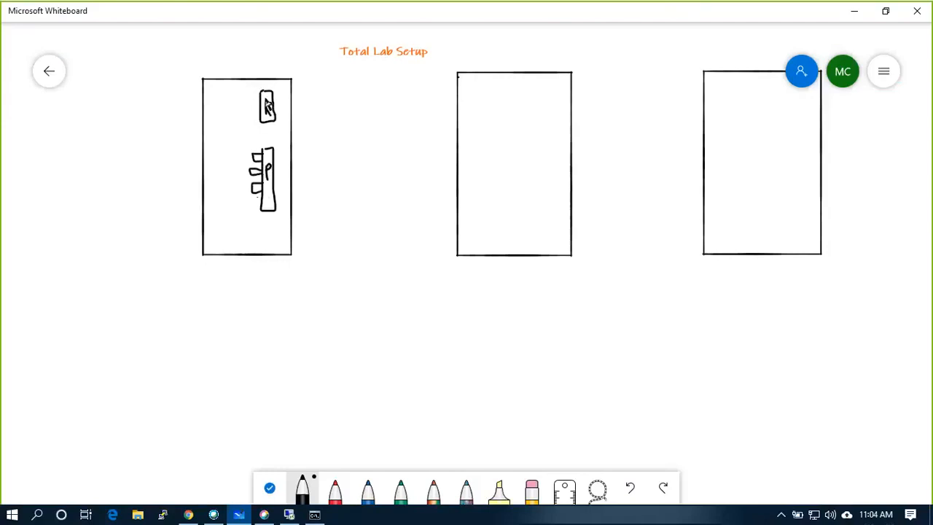
mouse_move(264, 96)
mouse_down()
mouse_move(264, 115)
mouse_move(273, 118)
mouse_up()
drag(232, 266, 233, 275)
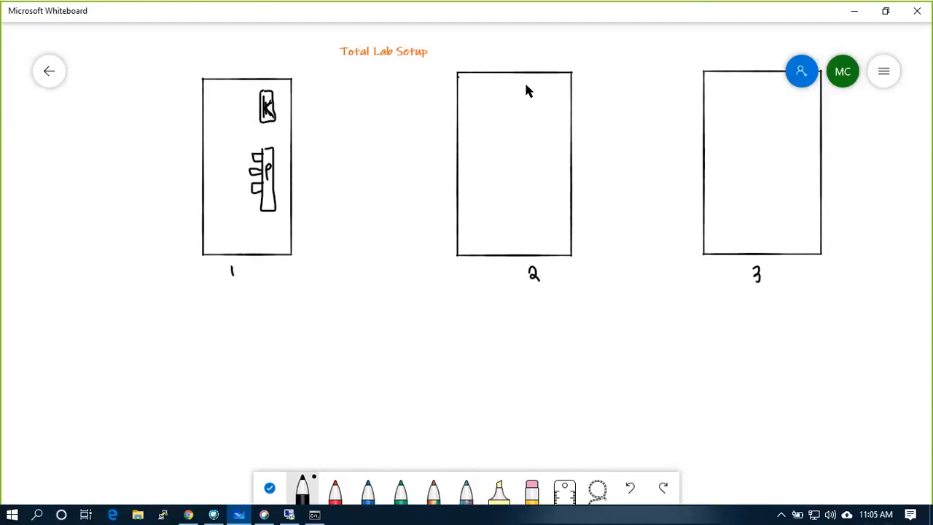
Draw a K box and a P box with three small ports inside both rectangle 2 and rectangle 3
mouse_move(532, 115)
mouse_down()
mouse_move(544, 115)
mouse_move(544, 94)
mouse_move(526, 85)
mouse_move(538, 104)
mouse_up()
mouse_move(555, 180)
mouse_down()
mouse_move(558, 149)
mouse_move(537, 142)
mouse_move(543, 168)
mouse_up()
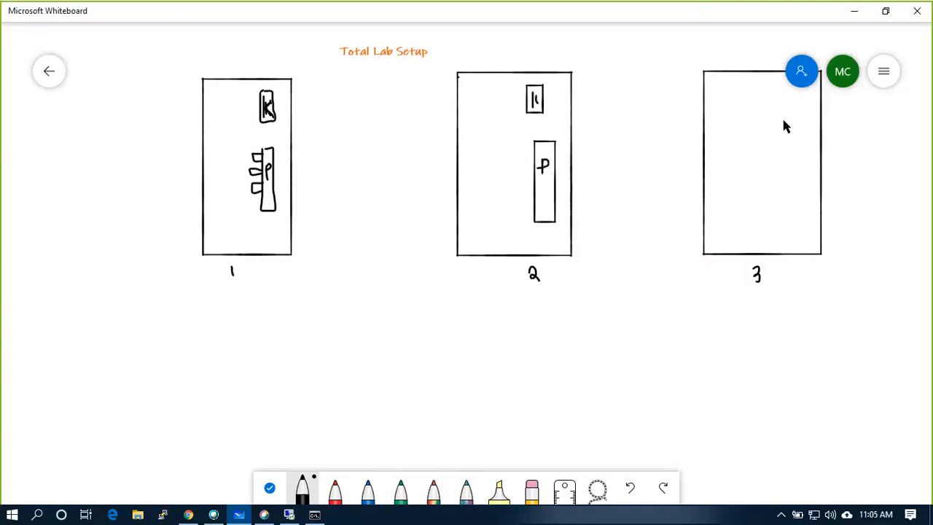
mouse_move(762, 115)
mouse_down()
mouse_move(788, 102)
mouse_move(762, 99)
mouse_up()
drag(767, 142, 783, 213)
mouse_move(793, 141)
mouse_down()
mouse_move(775, 146)
mouse_move(776, 171)
mouse_move(768, 152)
mouse_move(758, 159)
mouse_move(768, 188)
mouse_move(756, 187)
mouse_move(768, 191)
mouse_up()
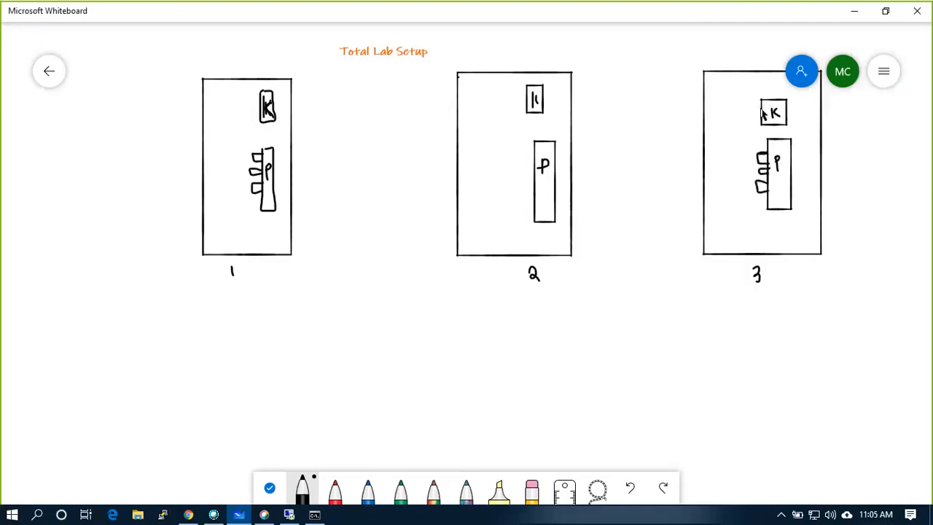
mouse_move(534, 158)
mouse_down()
mouse_move(522, 153)
mouse_move(533, 167)
mouse_move(522, 187)
mouse_move(534, 183)
mouse_up()
mouse_move(534, 190)
mouse_down()
mouse_move(525, 191)
mouse_move(537, 202)
mouse_up()
Draw a line out of rectangle 1 from its upper P port and label its end VLAN10
drag(256, 156, 139, 206)
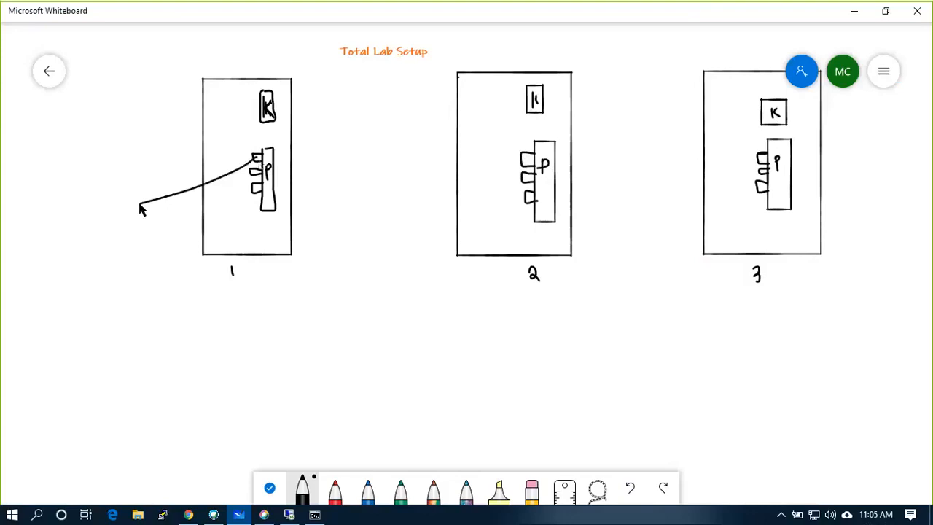
right_click(125, 198)
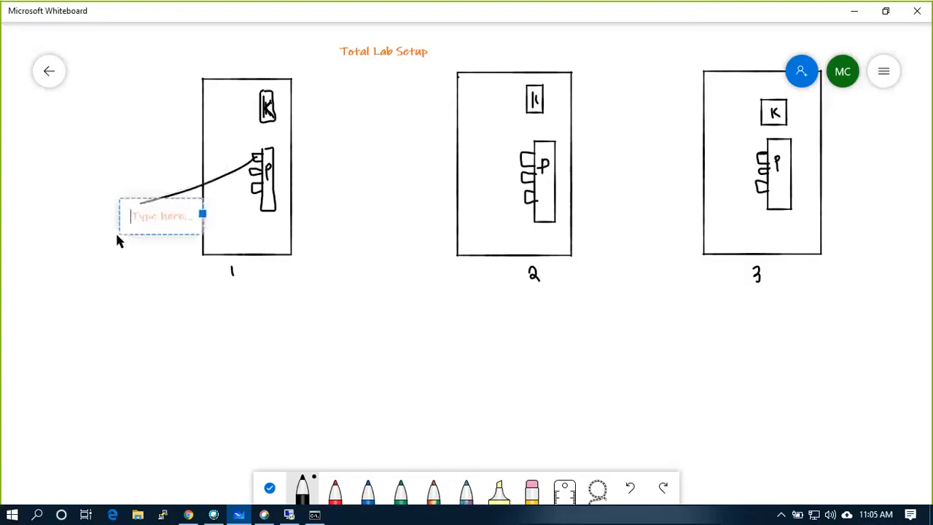
text(VLAN10)
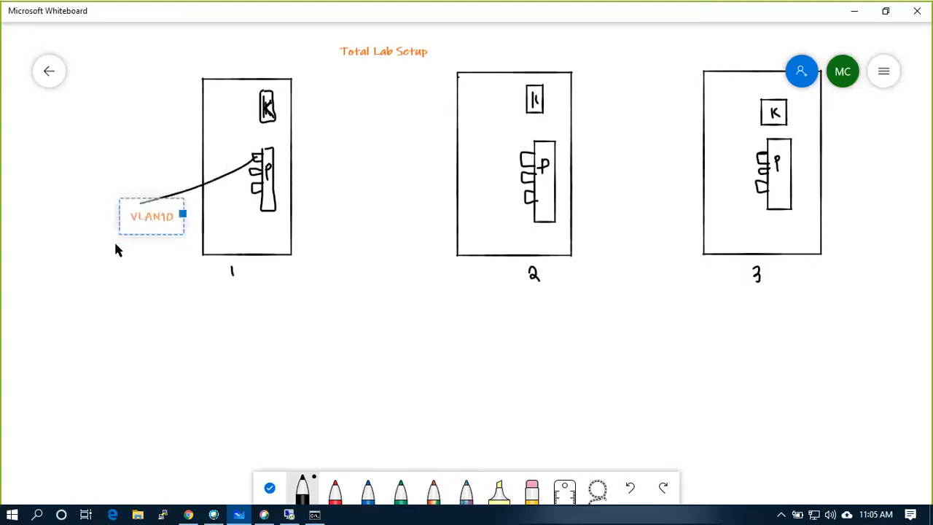
click(130, 263)
Draw a line out of rectangle 2 from its upper P port and label its end Vlan10
mouse_move(522, 156)
mouse_down()
mouse_move(434, 187)
mouse_move(412, 205)
mouse_up()
right_click(382, 220)
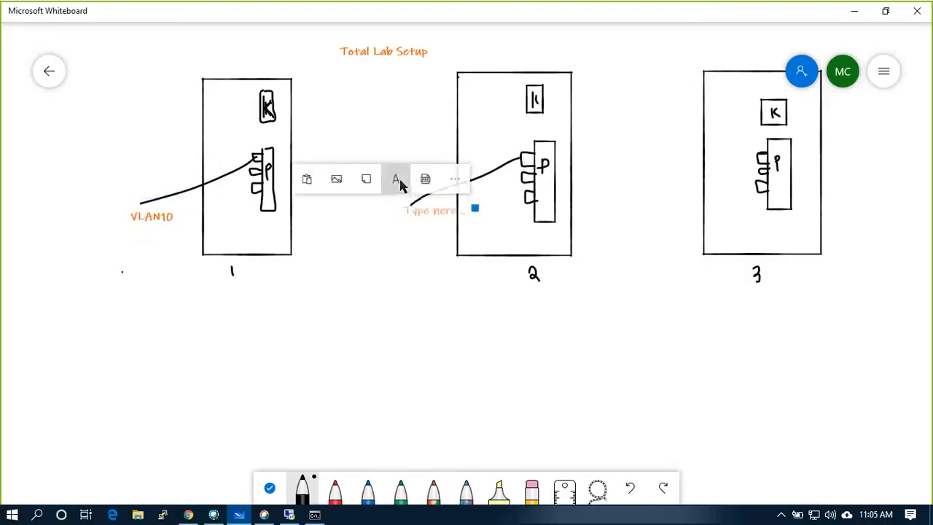
click(398, 183)
text(Vlan10)
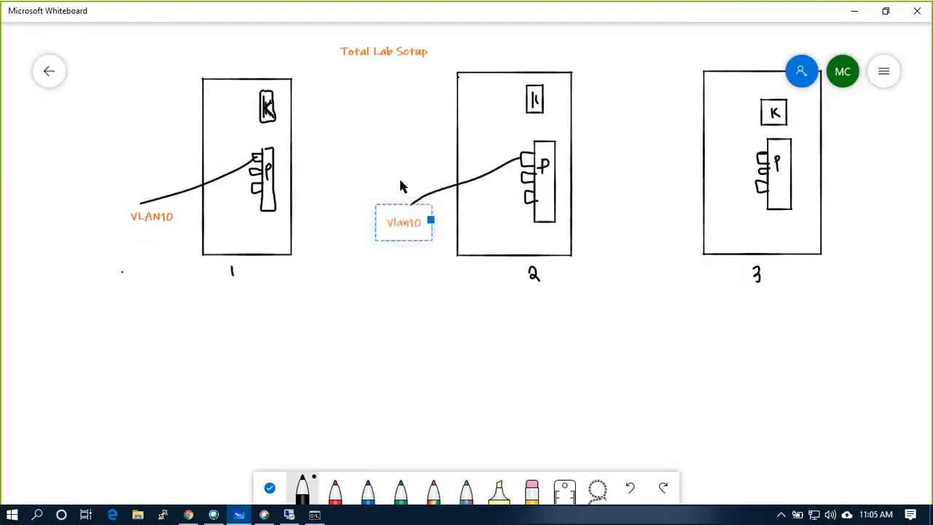
Draw a line out of rectangle 3 from its upper P port and label its end VLAN 10
drag(759, 151, 669, 198)
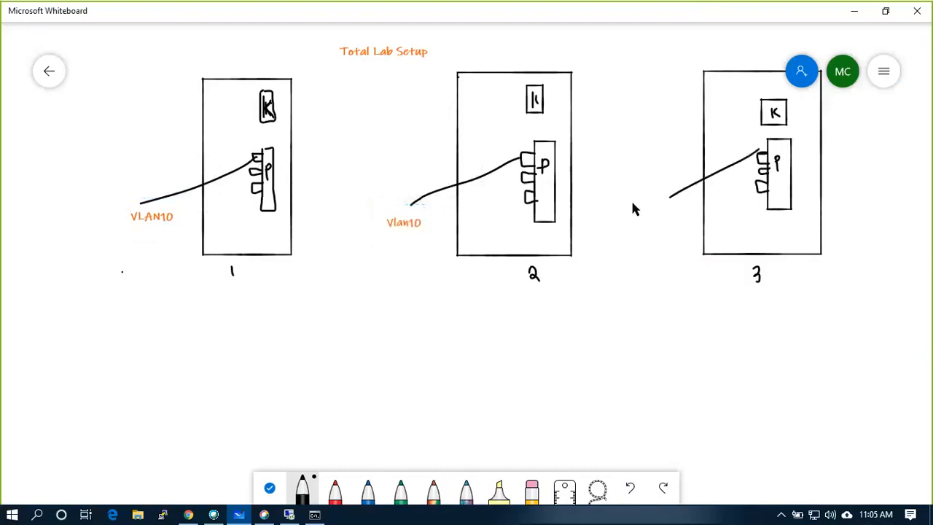
right_click(630, 199)
click(646, 173)
text(VLAN 1)
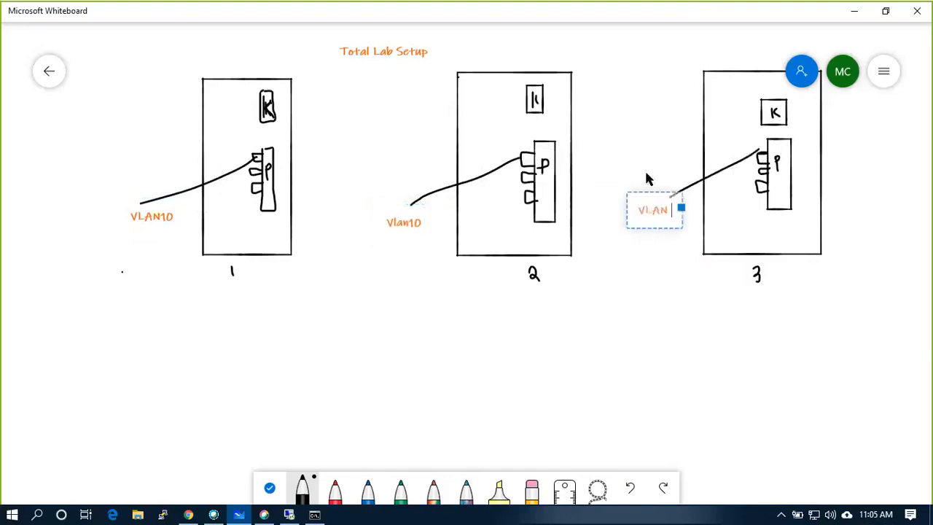
text(0)
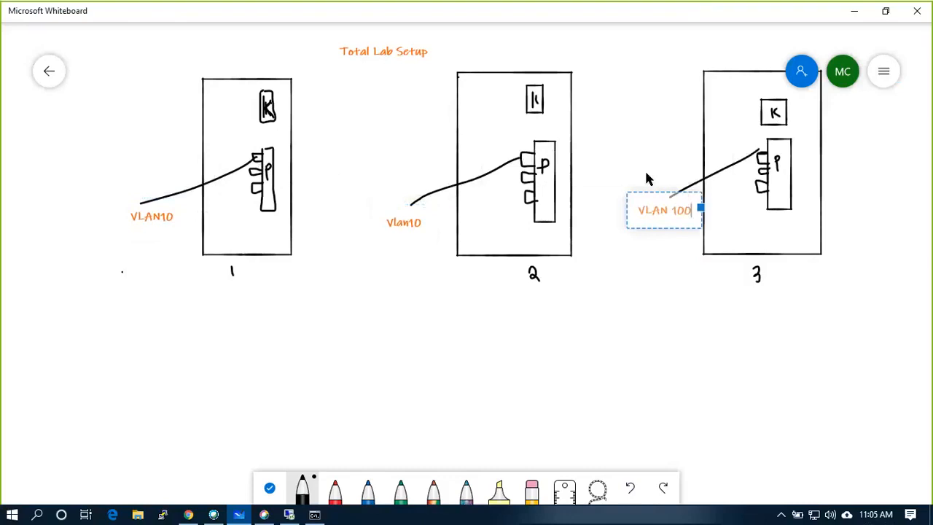
click(634, 252)
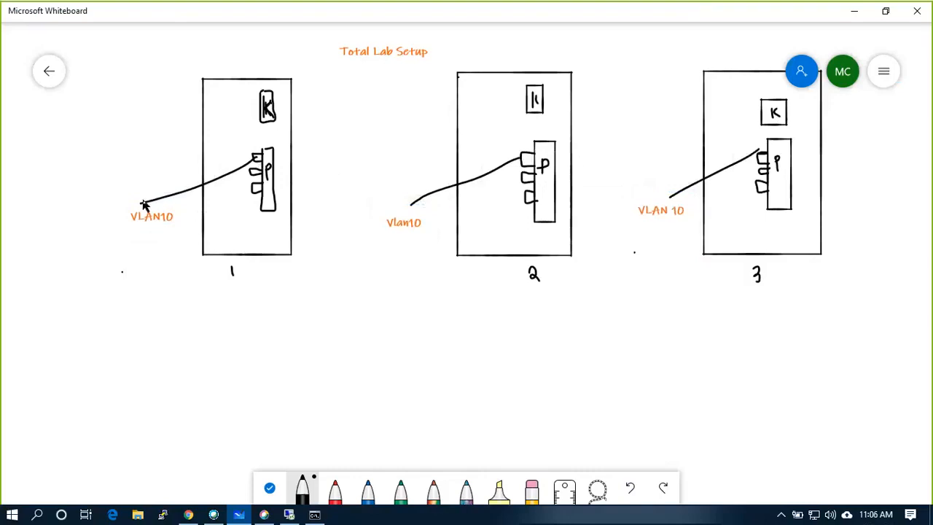
Underline the three VLAN labels, box the first one and draw curved arrows from it to the other two
drag(133, 228, 172, 227)
drag(410, 231, 420, 230)
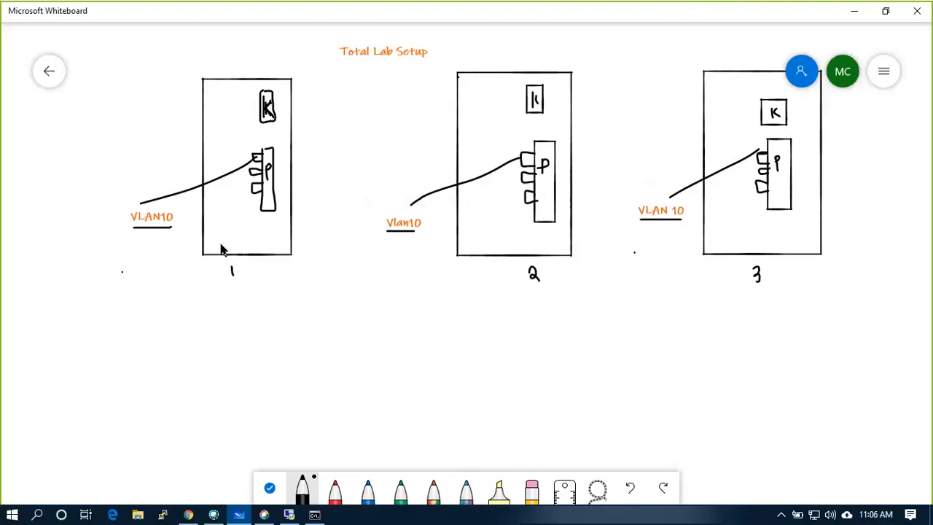
mouse_move(124, 205)
mouse_down()
mouse_move(136, 229)
mouse_move(175, 231)
mouse_move(182, 209)
mouse_move(122, 205)
mouse_move(143, 269)
mouse_move(327, 297)
mouse_move(344, 285)
mouse_move(453, 328)
mouse_move(606, 236)
mouse_move(626, 235)
mouse_up()
Draw a dashed line beneath rectangle 3 leading to a box marked N, with an arrow pointing down to that box
drag(709, 297, 721, 297)
drag(754, 301, 763, 301)
drag(787, 305, 797, 305)
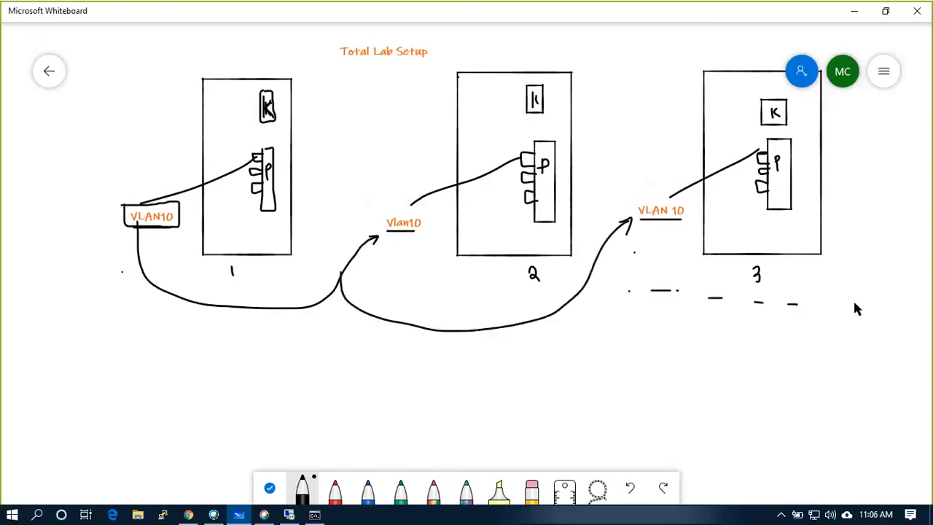
mouse_move(883, 277)
mouse_down()
mouse_move(927, 262)
mouse_move(924, 302)
mouse_move(877, 310)
mouse_move(874, 270)
mouse_move(916, 200)
mouse_up()
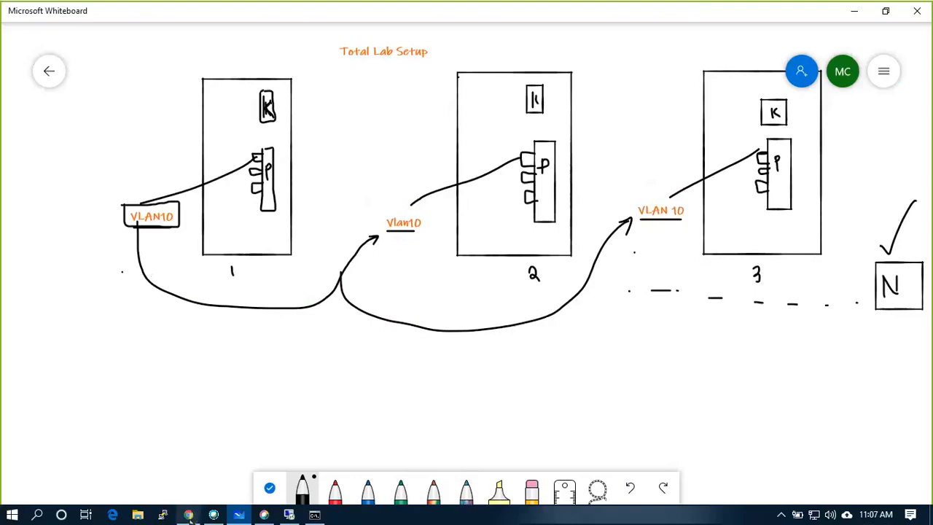
Switch to the remote vSphere Client session and examine the physical adapters of hosts euspresxi01 and euspresxi02
mouse_move(189, 515)
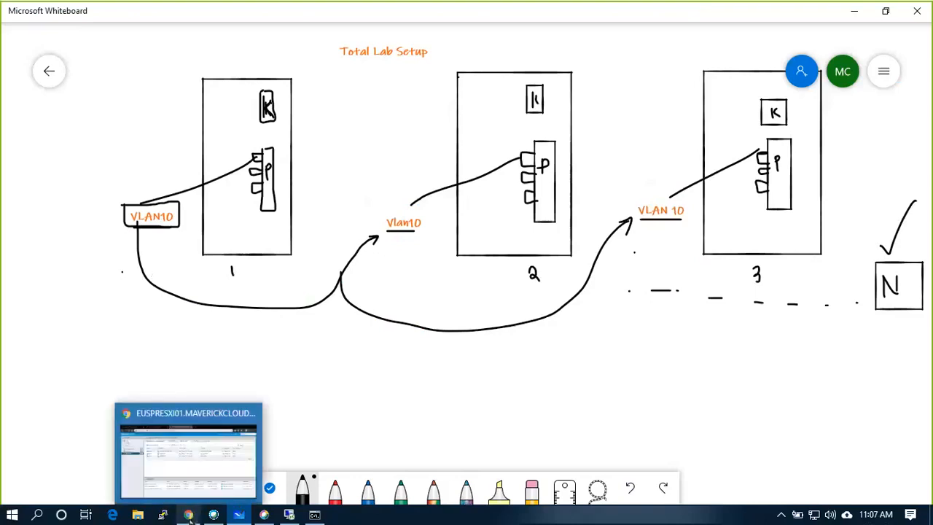
click(289, 515)
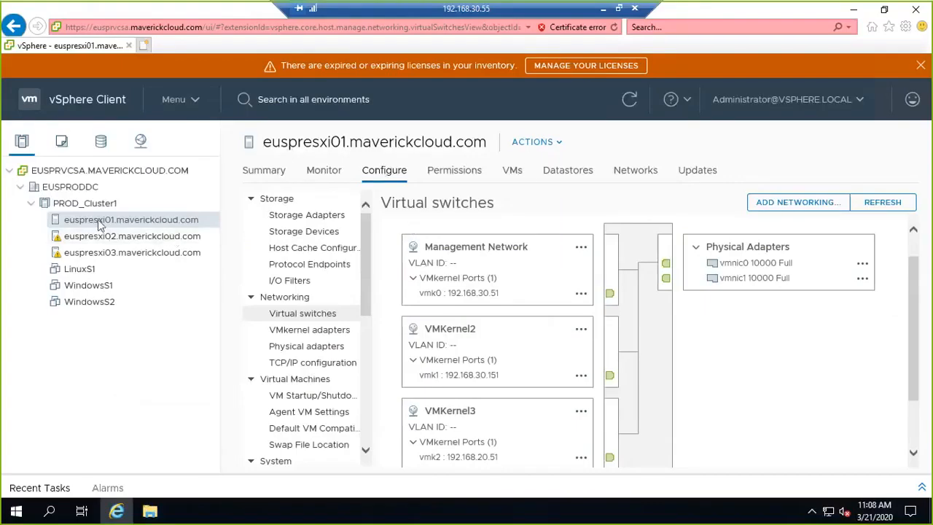
click(325, 348)
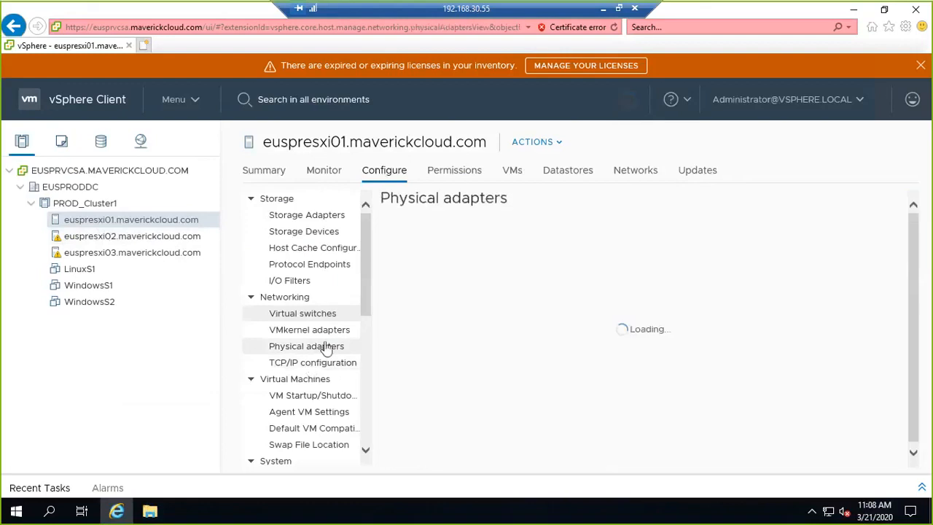
scroll(472, 299, up, 3)
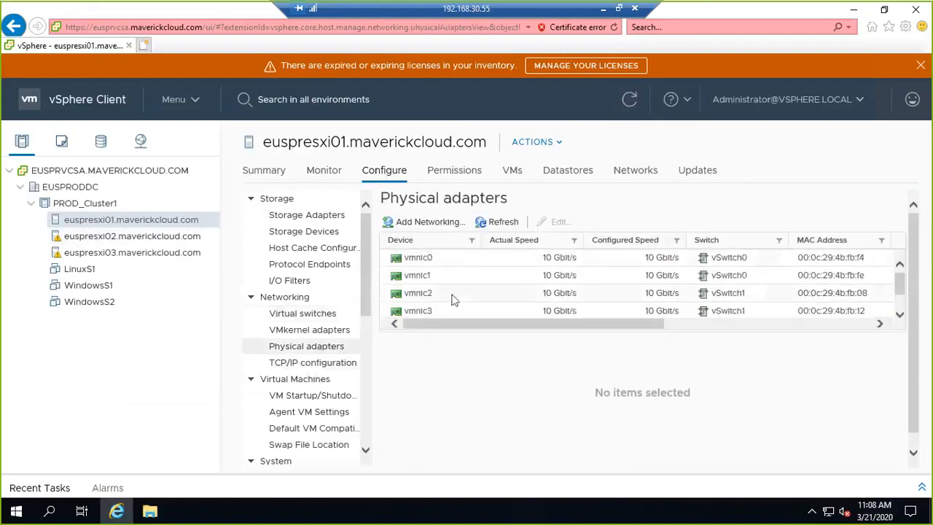
click(167, 239)
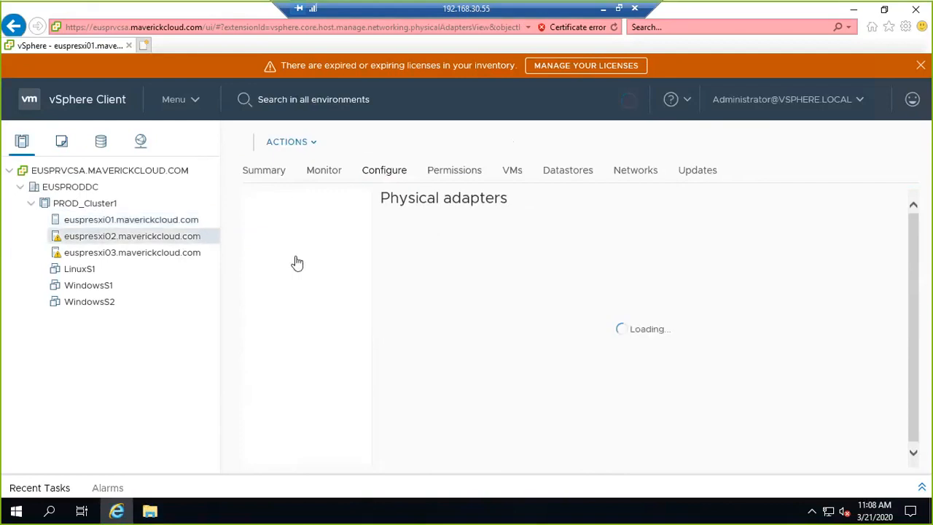
click(604, 8)
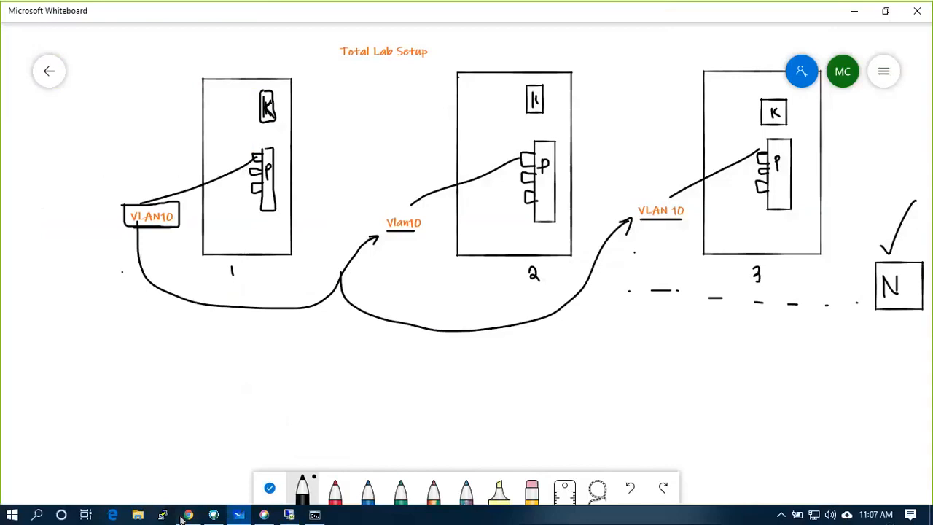
Switch to Chrome and log in to the ESXi host at 192.168.1.151 as root, entering the account password
click(187, 515)
click(232, 11)
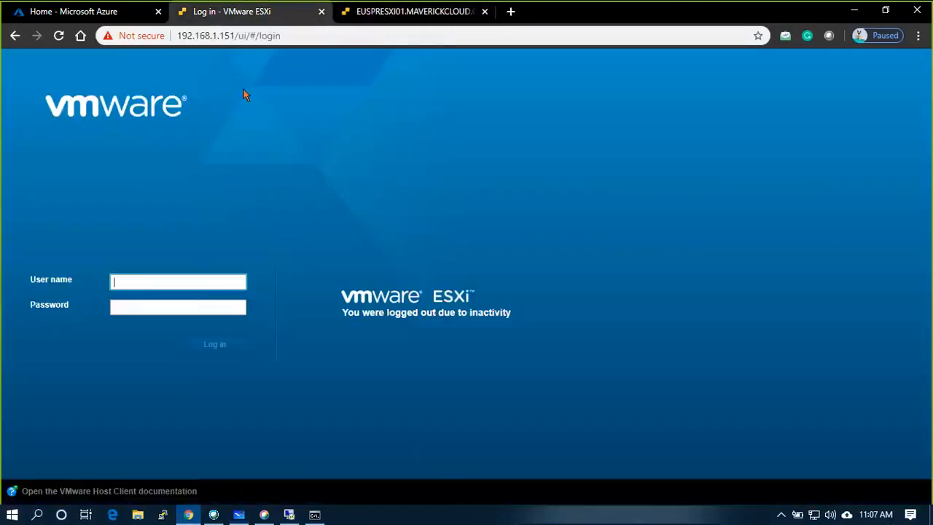
click(202, 285)
text(root)
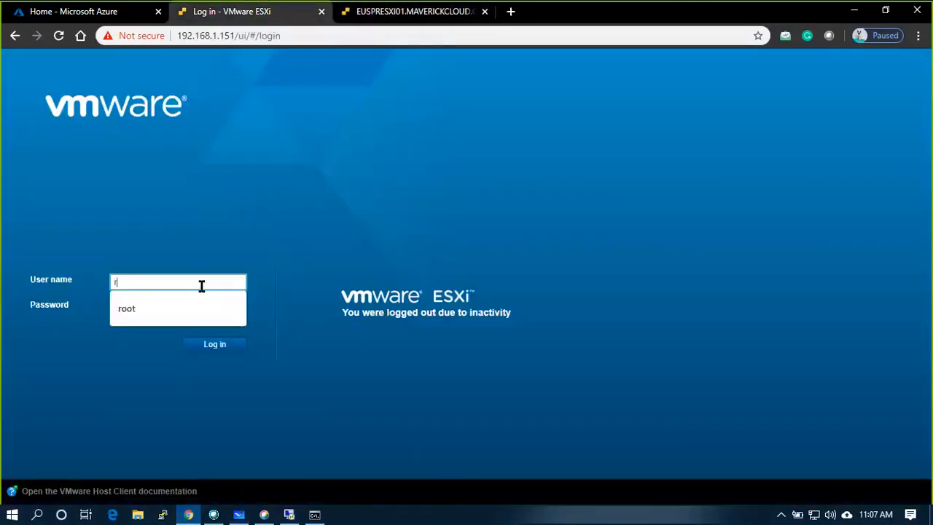
key(Tab)
text(•••••••••••)
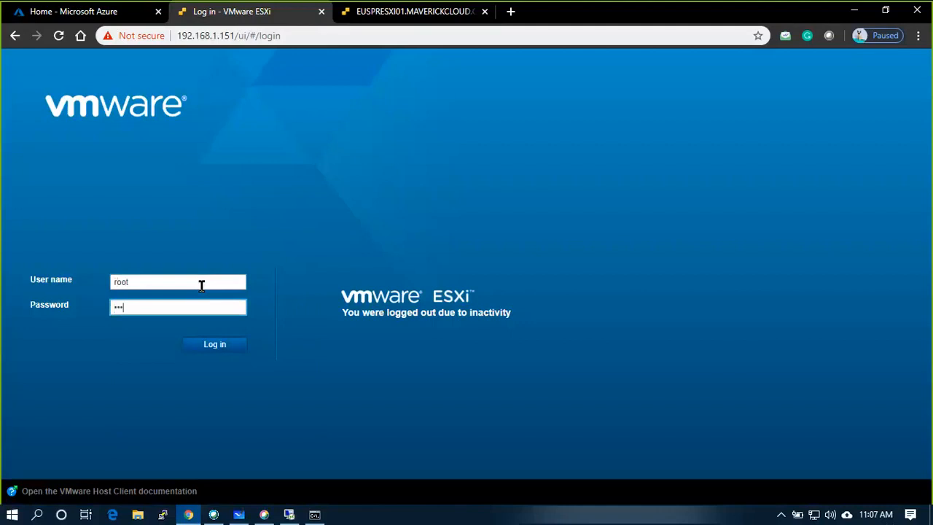
key(Return)
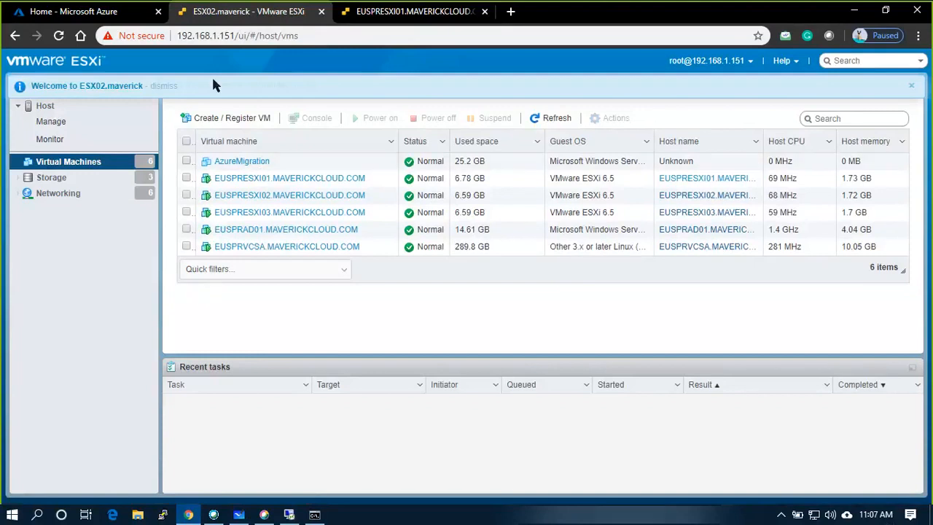
Add four network adapters on the VGT network to the EUSPRESXI02.MAVERICKCLOUD.COM virtual machine and save its settings
click(260, 201)
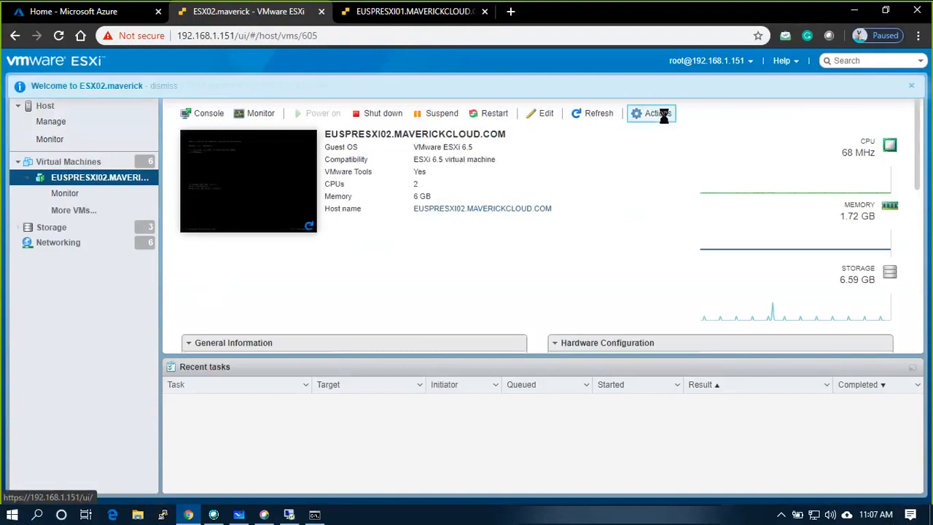
click(663, 115)
click(670, 310)
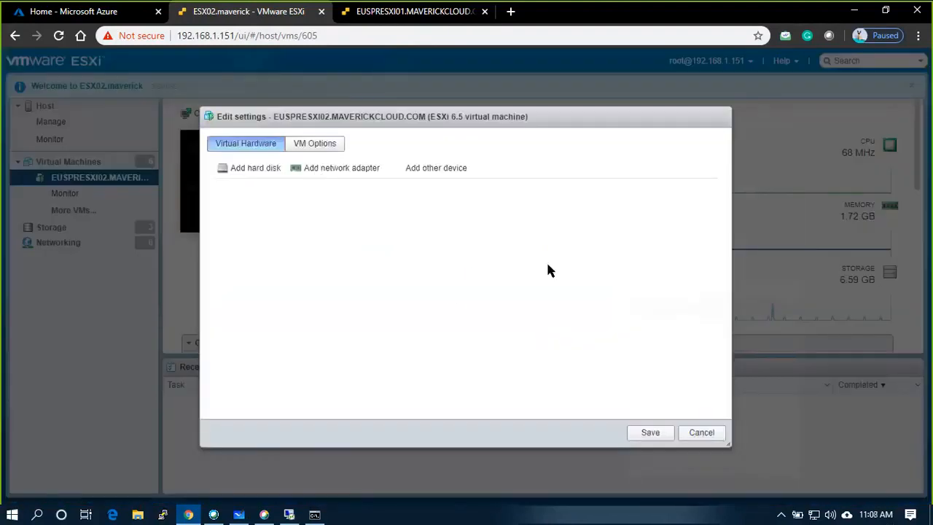
click(368, 170)
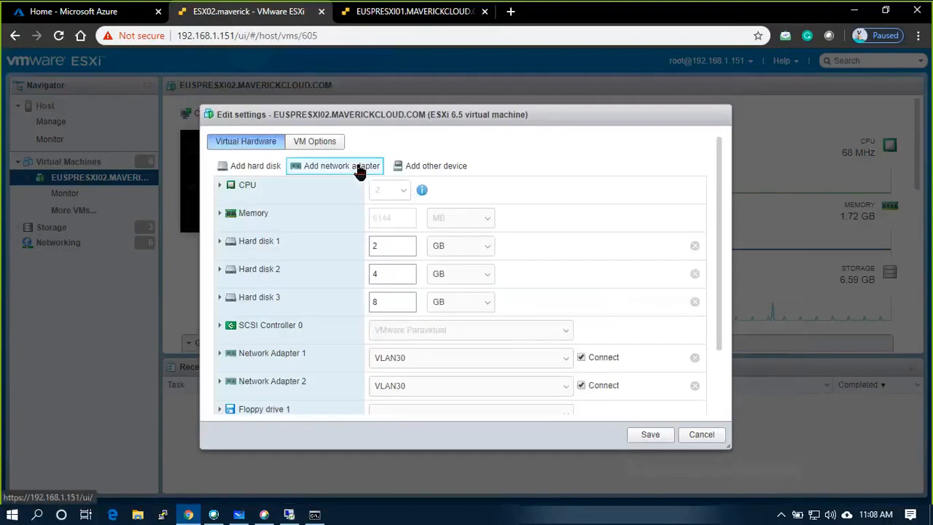
scroll(393, 240, down, 2)
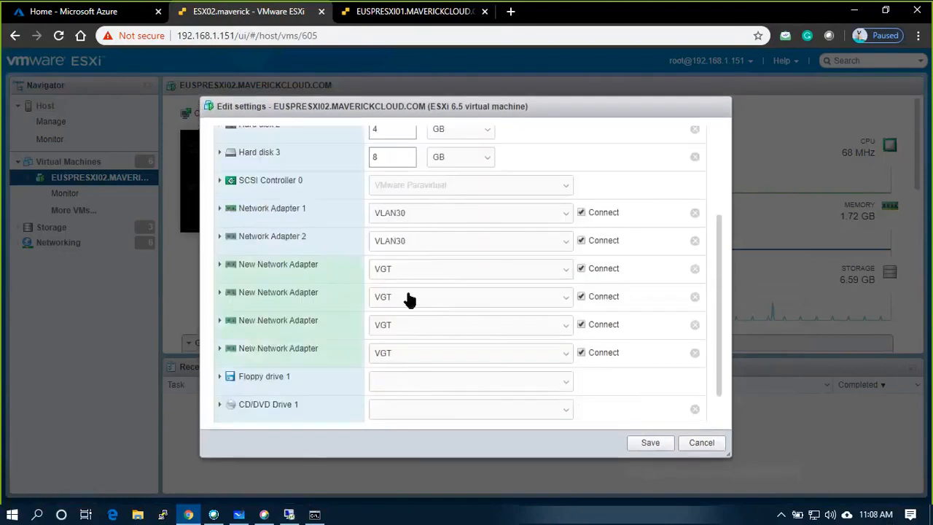
click(650, 444)
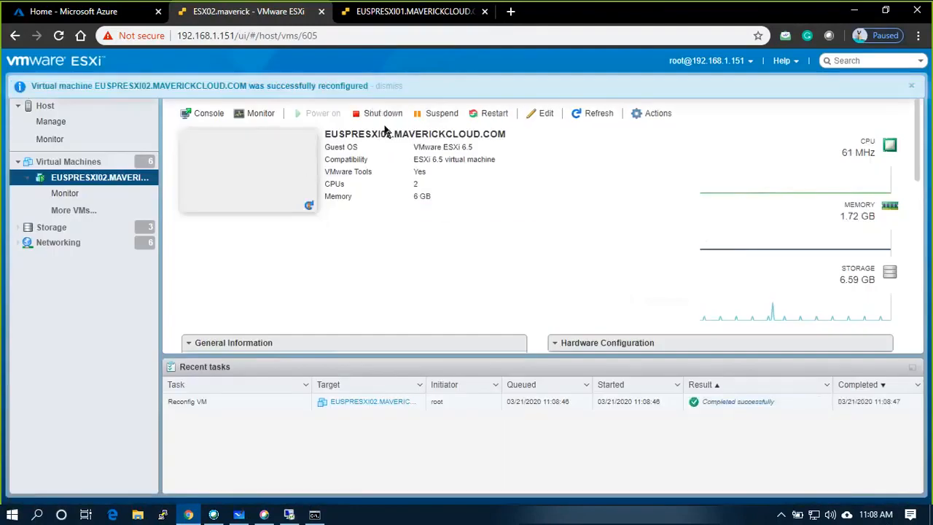
Restart the EUSPRESXI02.MAVERICKCLOUD.COM virtual machine and return to the virtual machines list
click(494, 115)
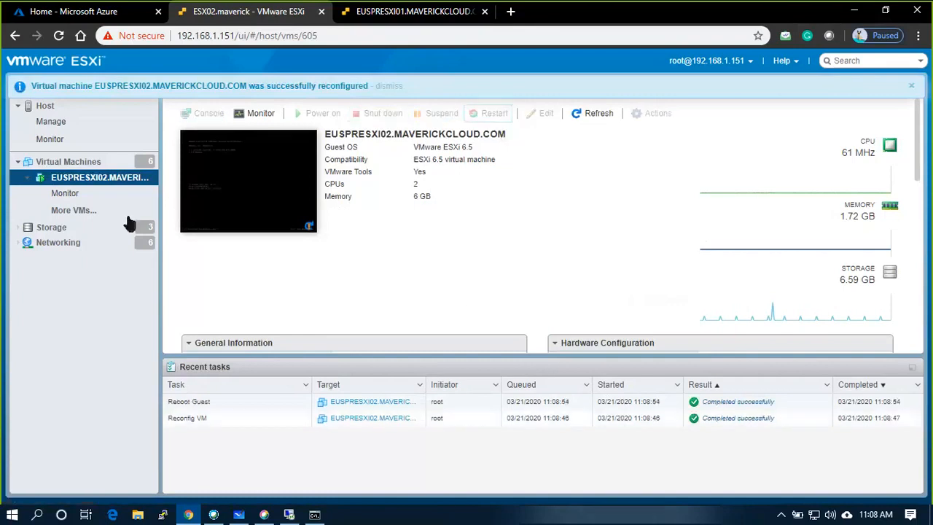
click(145, 162)
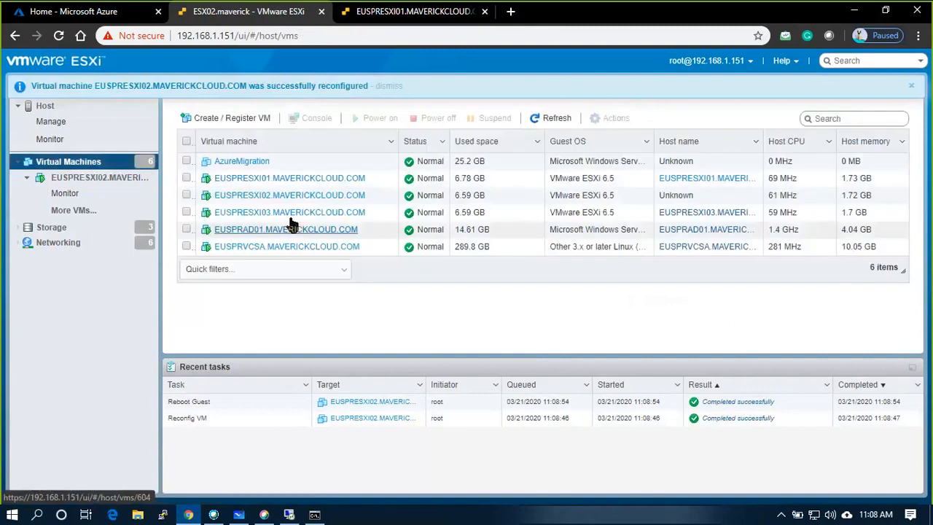
Add four network adapters on the VGT network to the EUSPRESXI03.MAVERICKCLOUD.COM virtual machine and save its settings
click(292, 213)
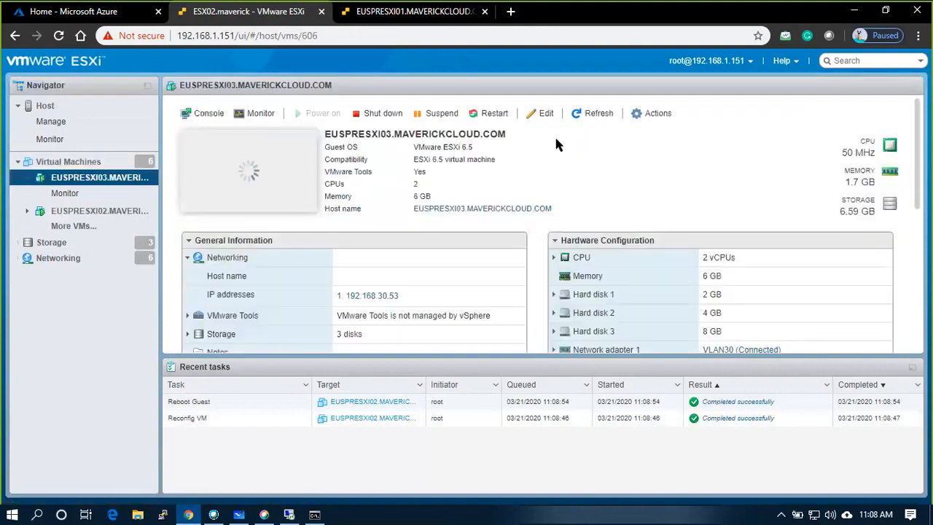
click(654, 122)
click(671, 306)
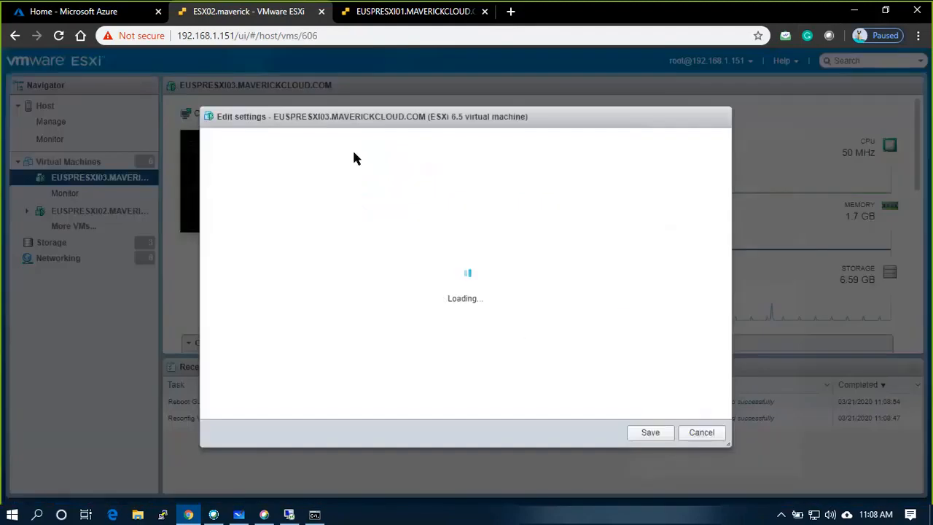
click(315, 167)
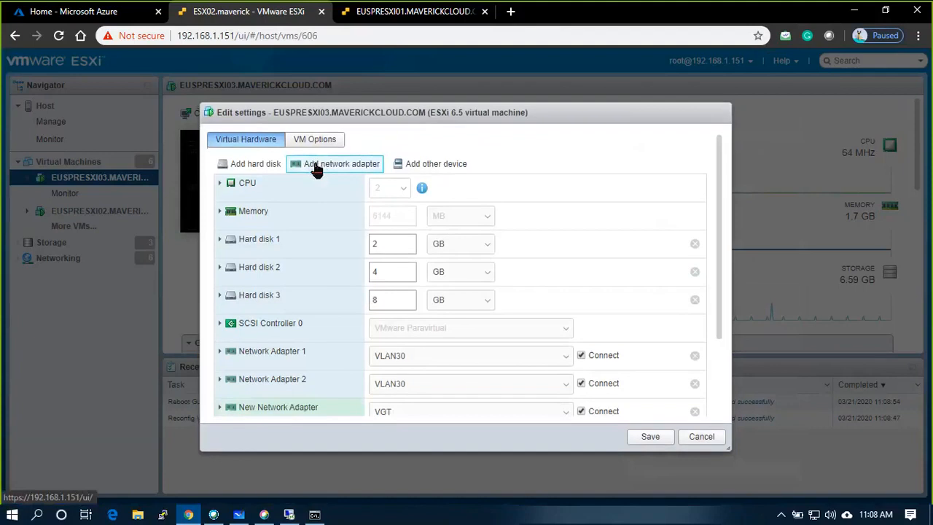
scroll(676, 394, down, 3)
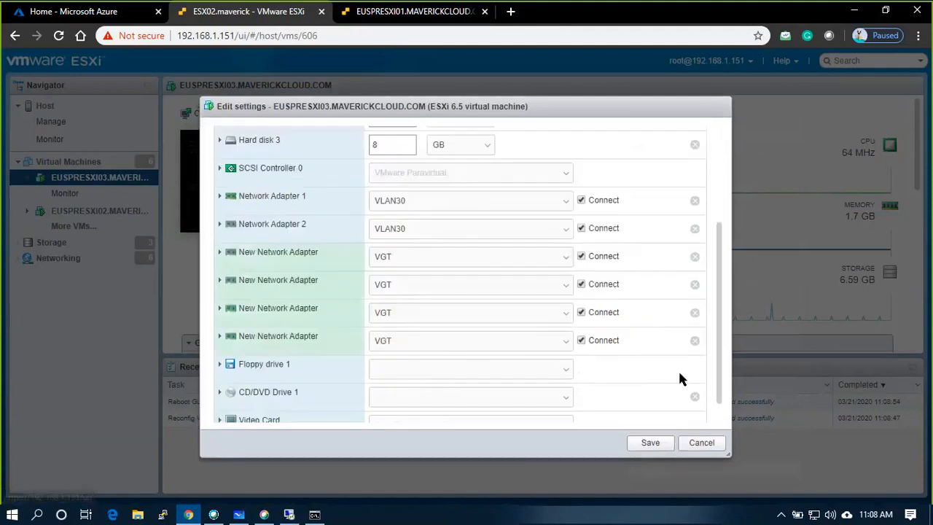
click(641, 448)
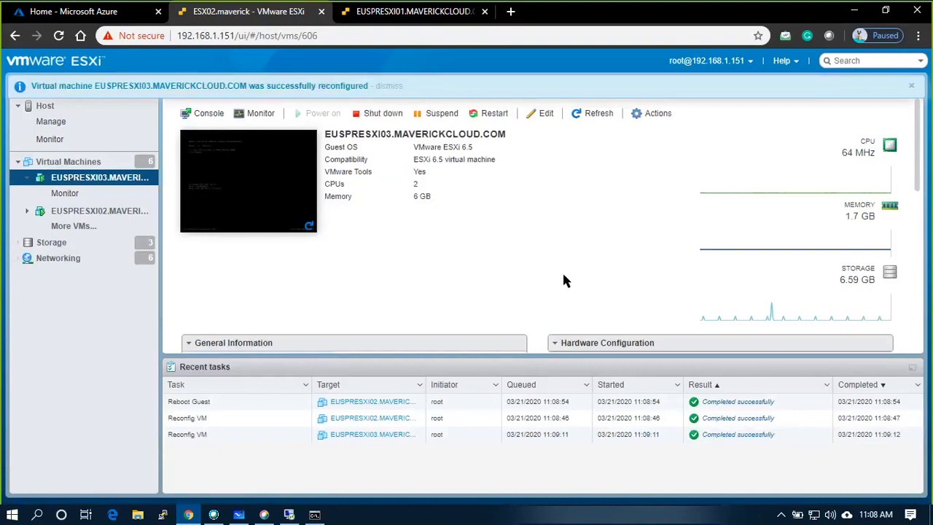
Restart the EUSPRESXI03.MAVERICKCLOUD.COM virtual machine, check its reboot in the console, and return to the virtual machines list
click(492, 113)
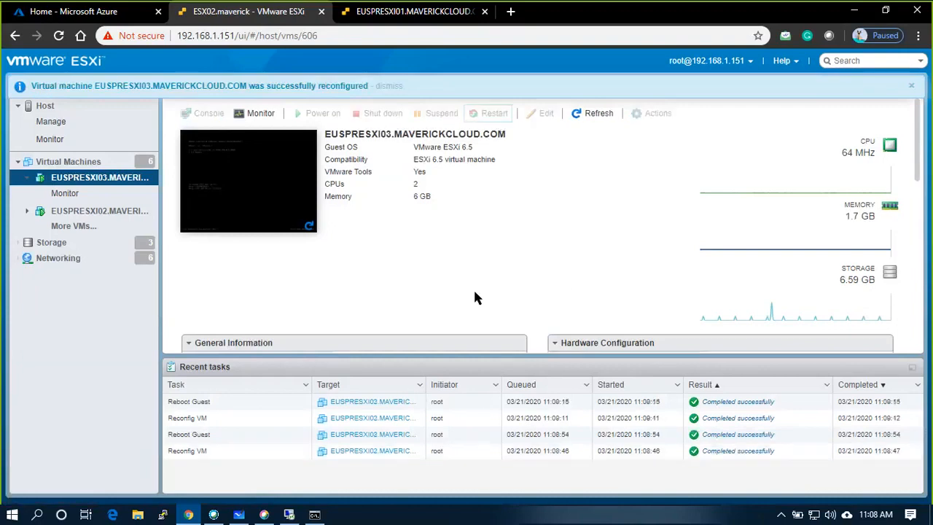
click(285, 201)
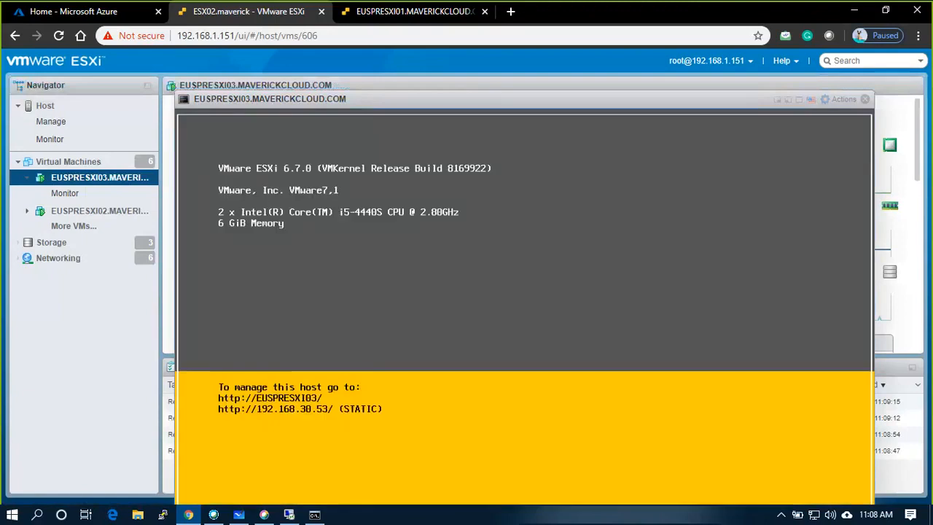
click(864, 102)
click(299, 178)
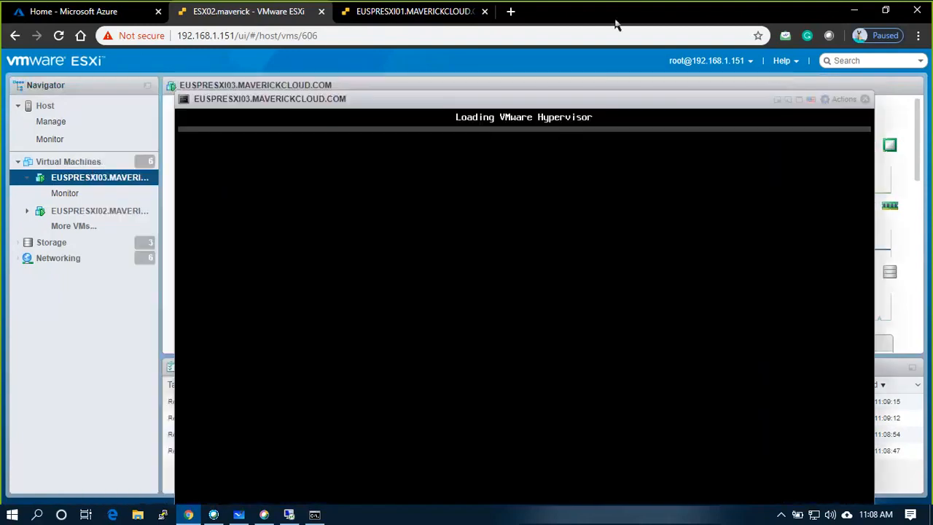
click(866, 100)
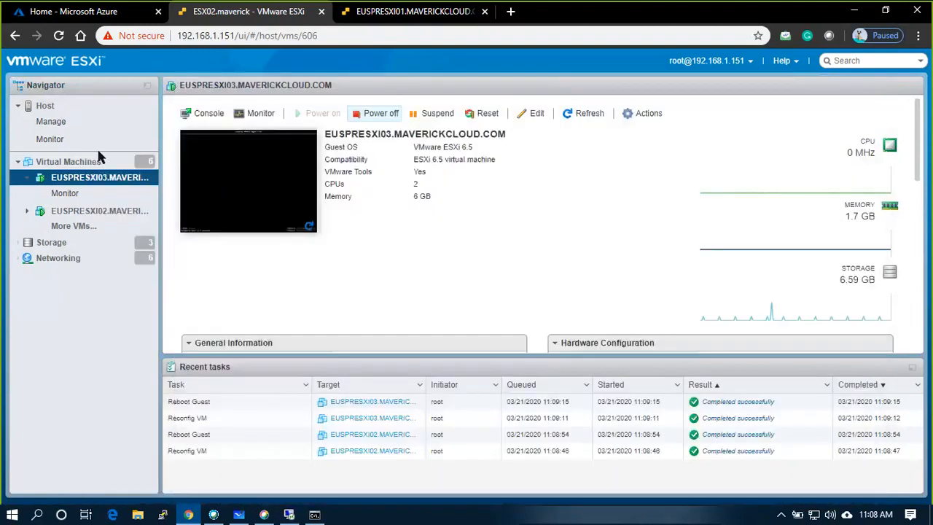
click(33, 163)
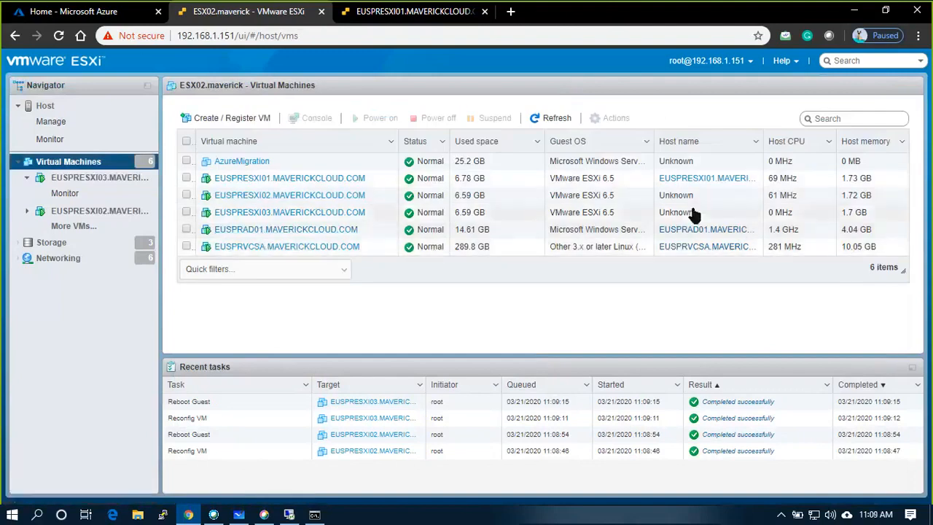
Switch to the remote vSphere Client session, refresh the view and dismiss the license banner, leaving the session minimized
click(289, 514)
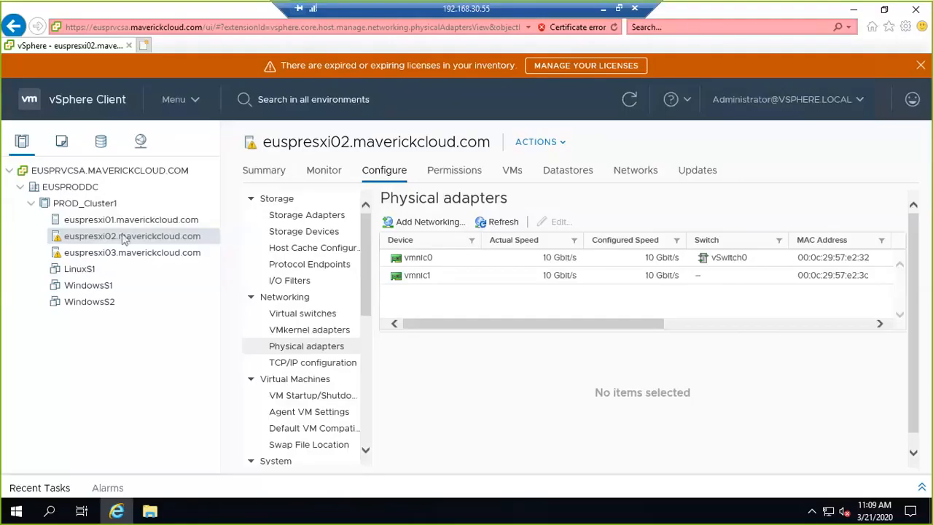
click(630, 101)
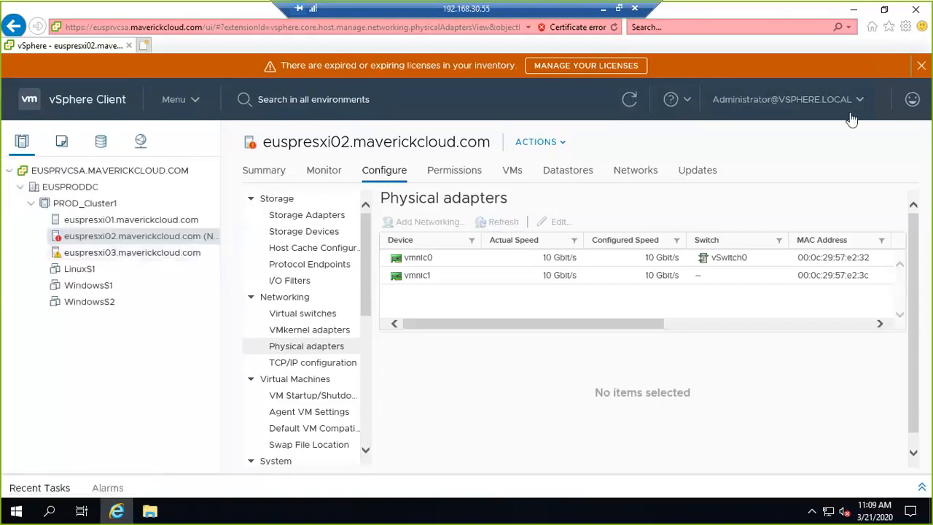
click(920, 64)
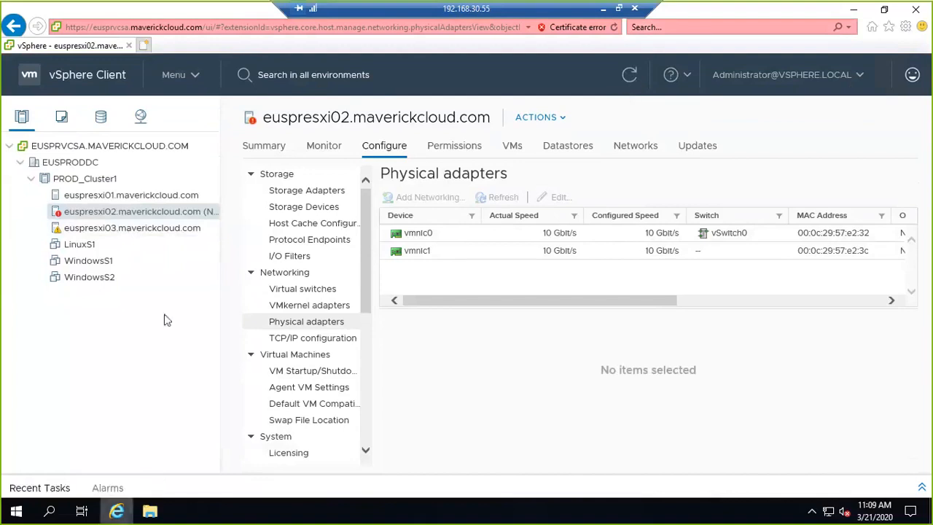
click(603, 8)
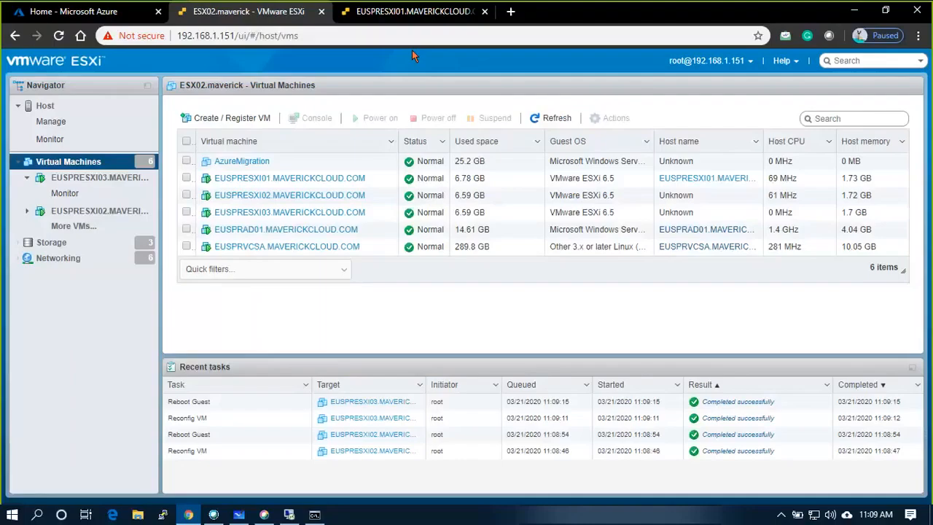
Search the web for "chrome download offline" in a new Chrome tab and open the Neowin article on Google Chrome 74.0.3729.108
double_click(550, 10)
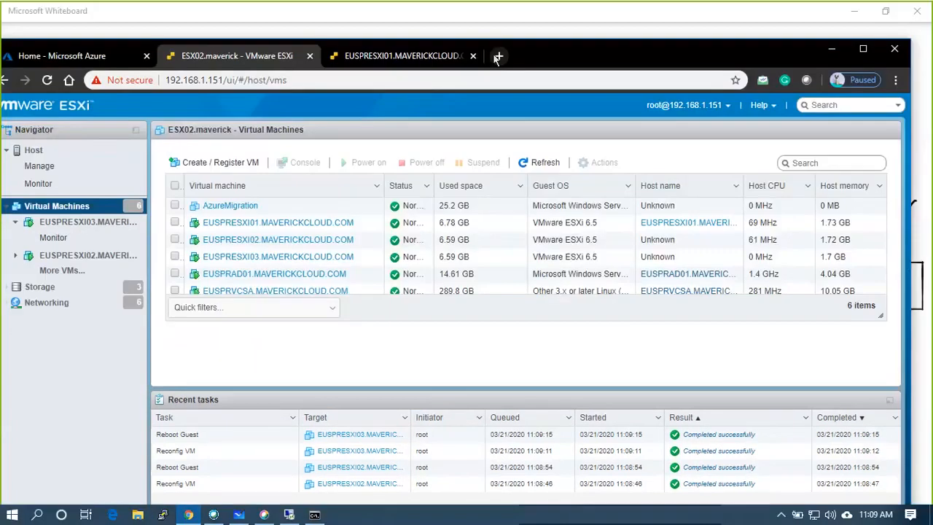
click(500, 56)
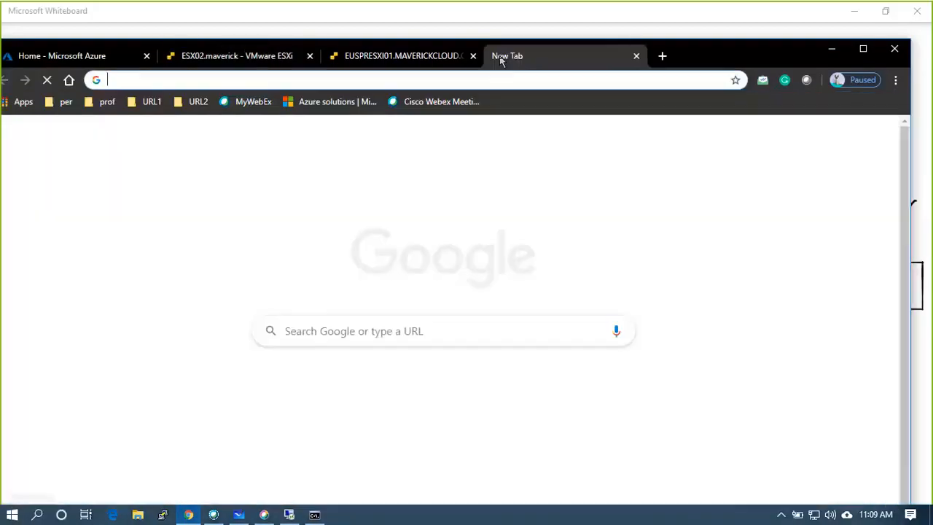
text(chrome download )
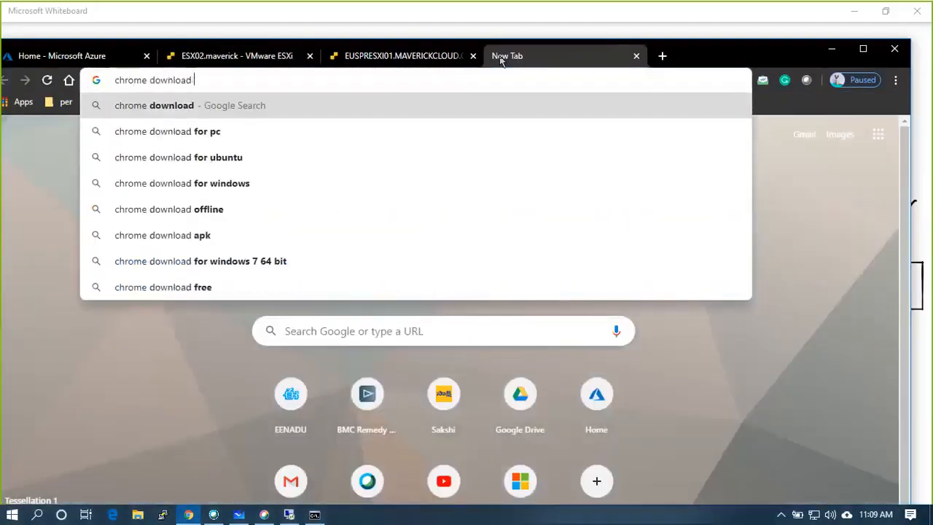
text(of)
key(Return)
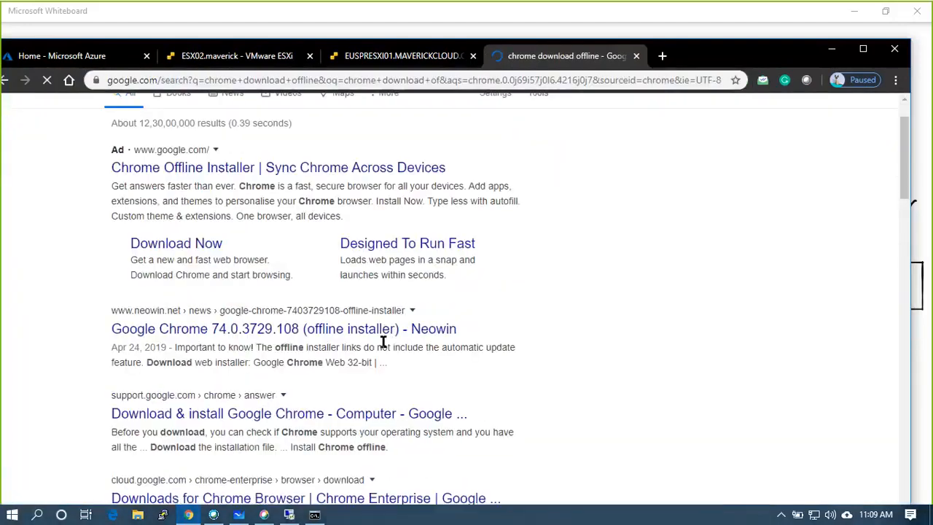
click(385, 331)
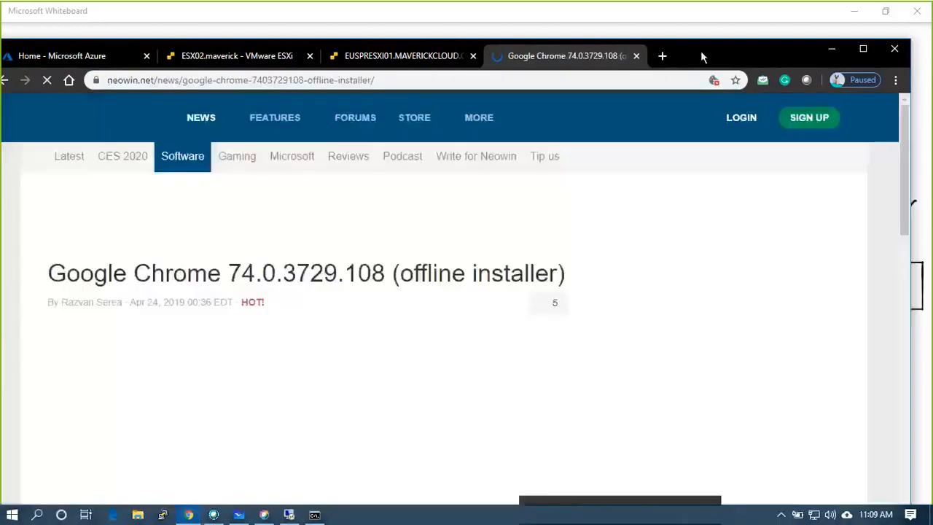
double_click(701, 50)
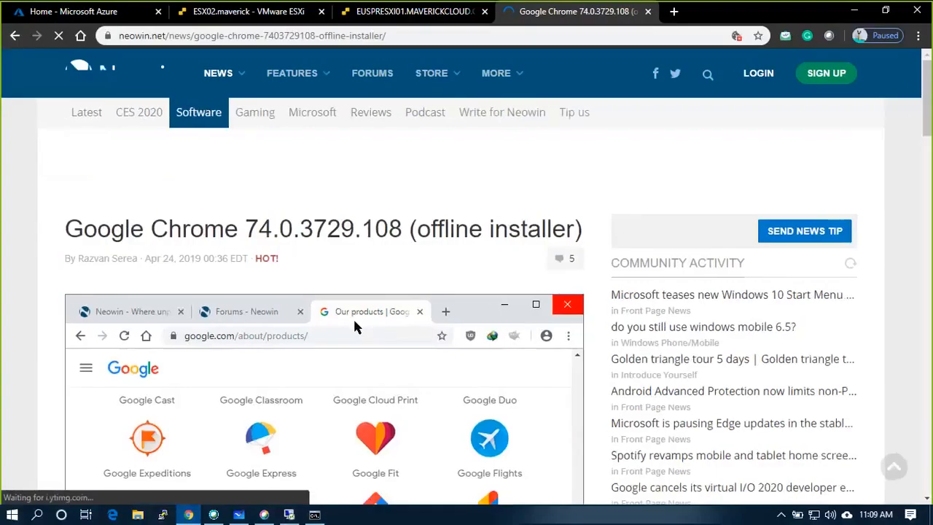
Download the Google Chrome Offline Installer 64-bit from the Neowin article
scroll(353, 317, down, 3)
scroll(354, 326, down, 3)
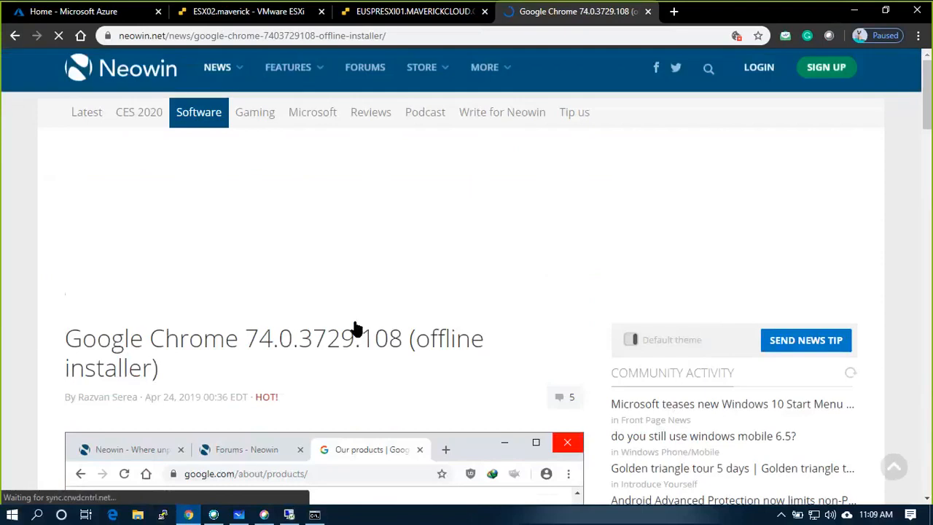
scroll(354, 328, down, 15)
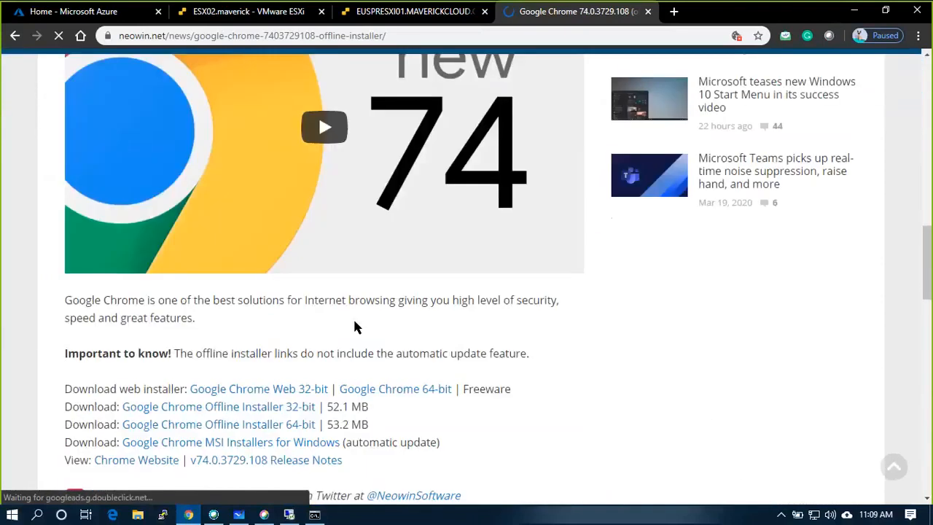
scroll(354, 327, down, 1)
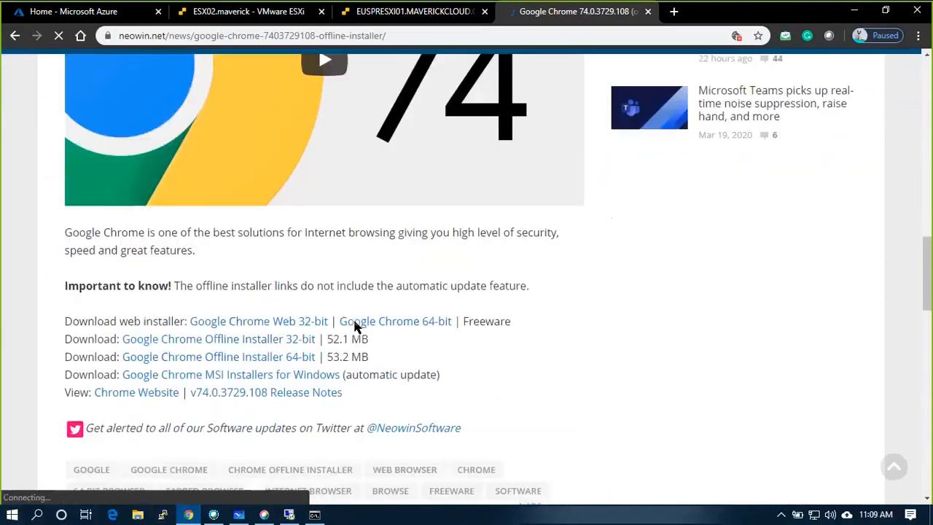
click(310, 357)
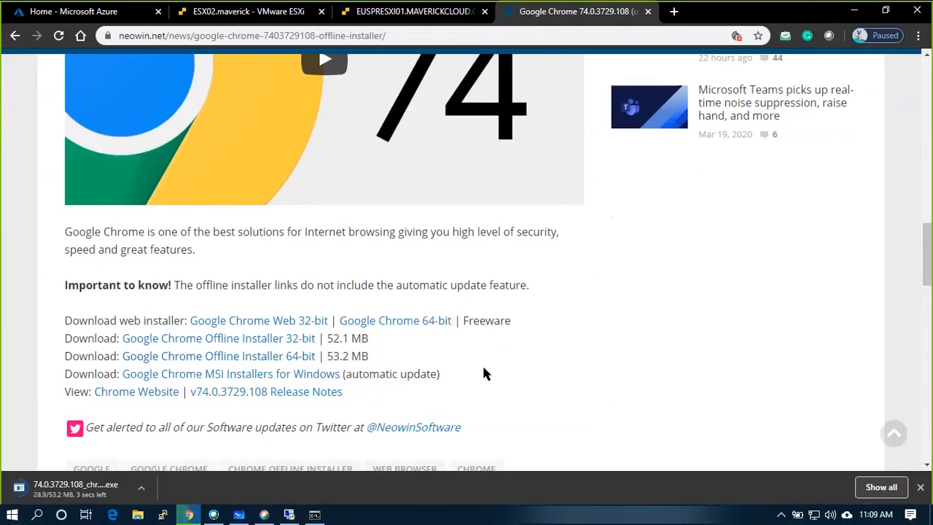
click(332, 375)
scroll(306, 408, down, 10)
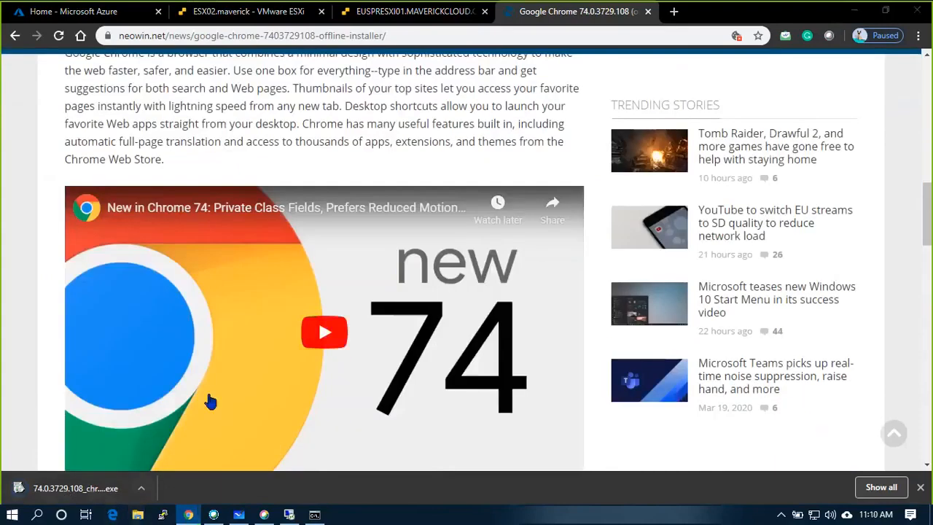
Copy 74.0.3729.108_chrome_installer from the local Downloads folder to the desktop of the remote session 192.168.30.55
key(super+e)
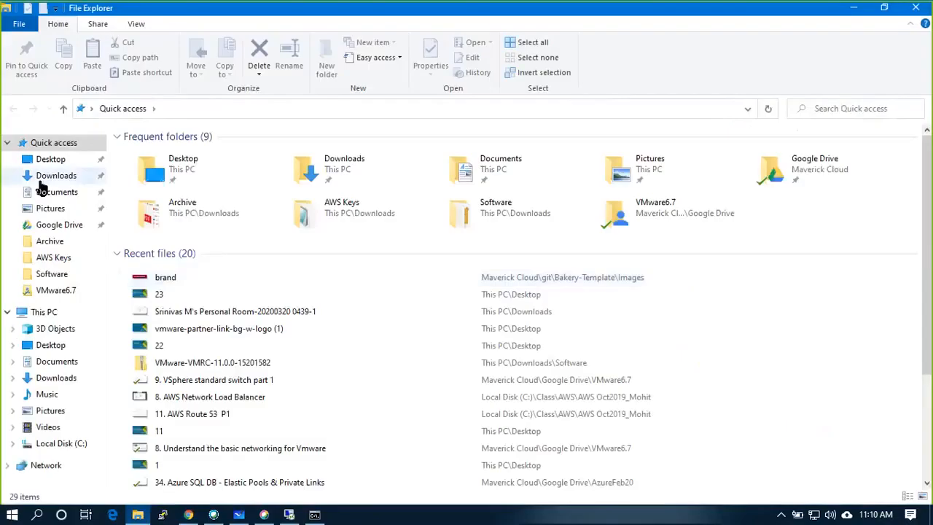
click(51, 178)
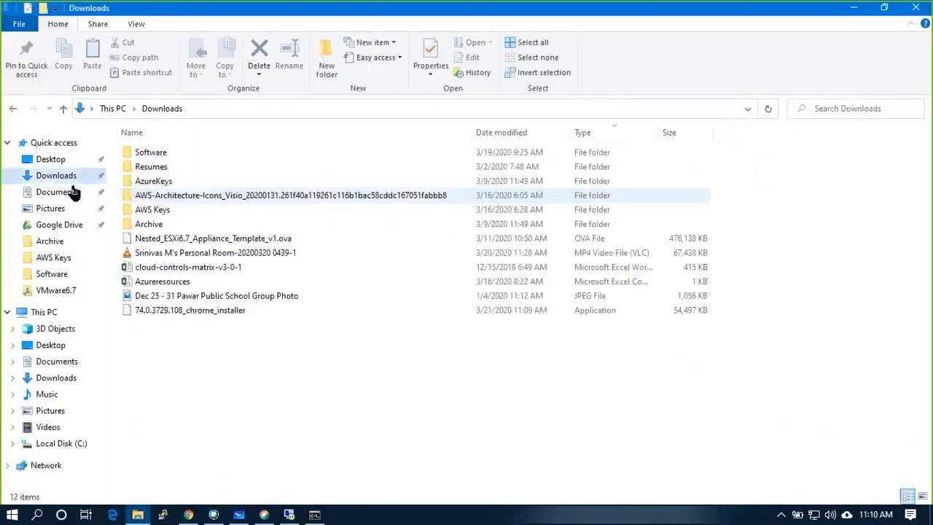
click(212, 314)
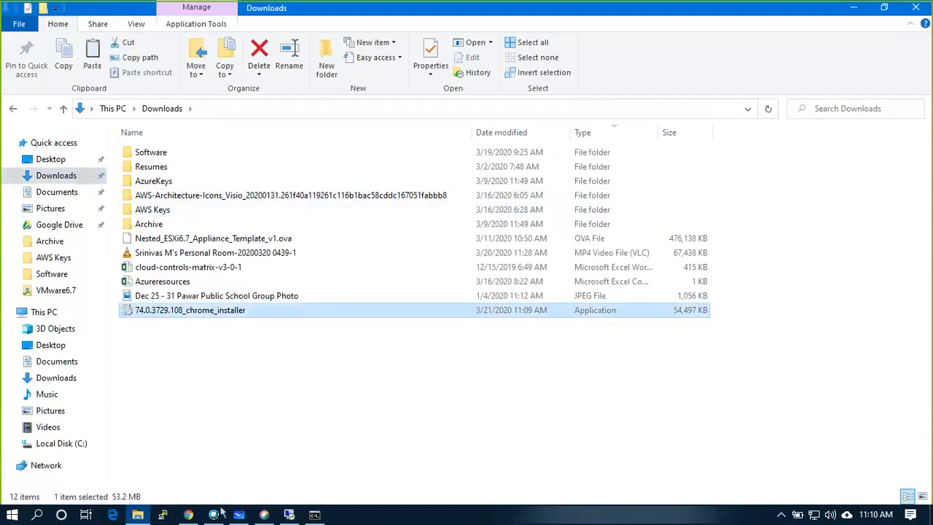
click(288, 514)
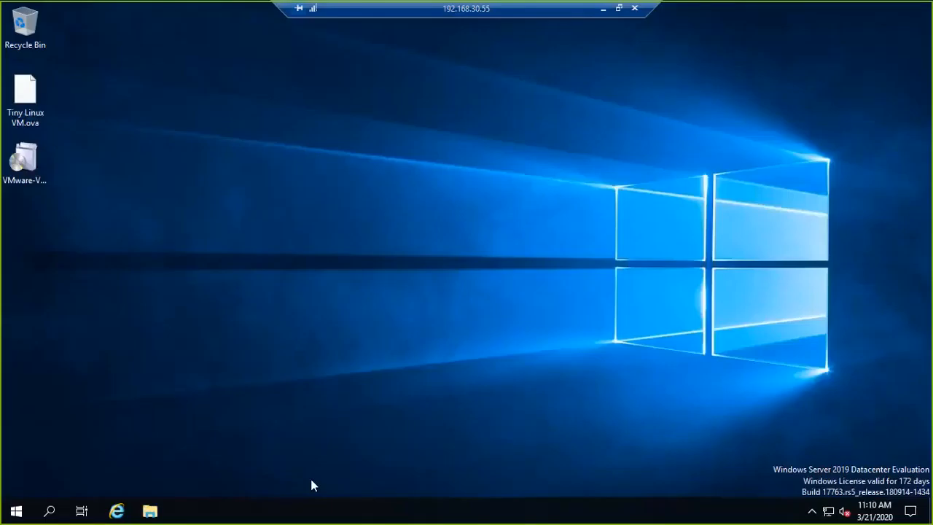
key(ctrl+v)
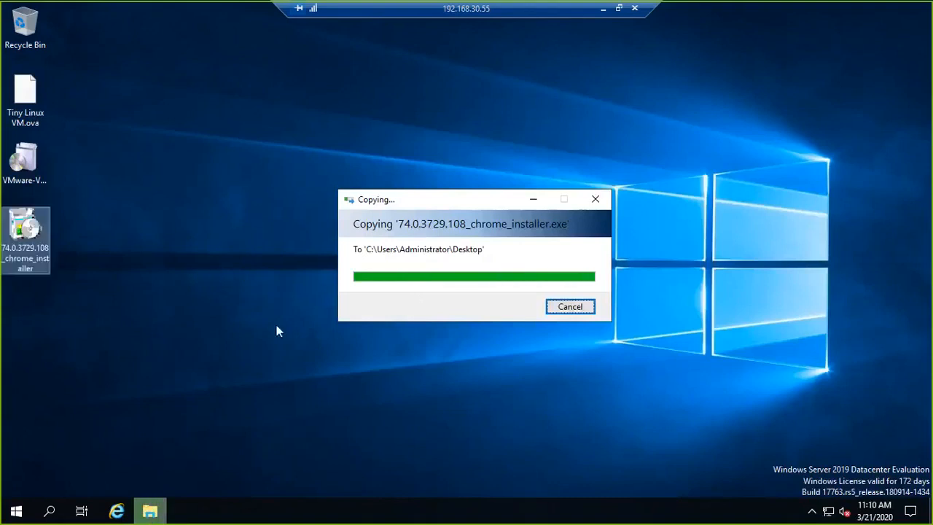
Install Chrome on the remote server by running 74.0.3729.108_chrome_installer as administrator, and maximize the Chrome welcome window
right_click(35, 236)
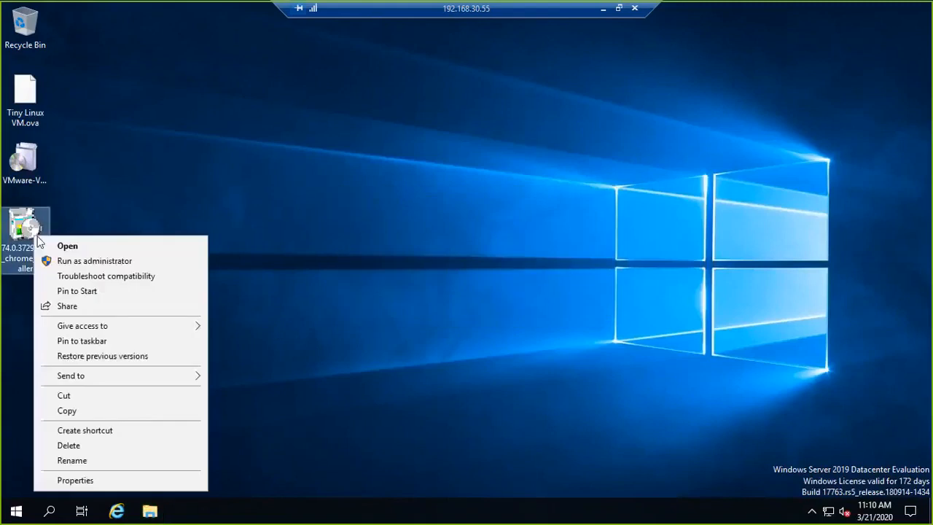
click(96, 262)
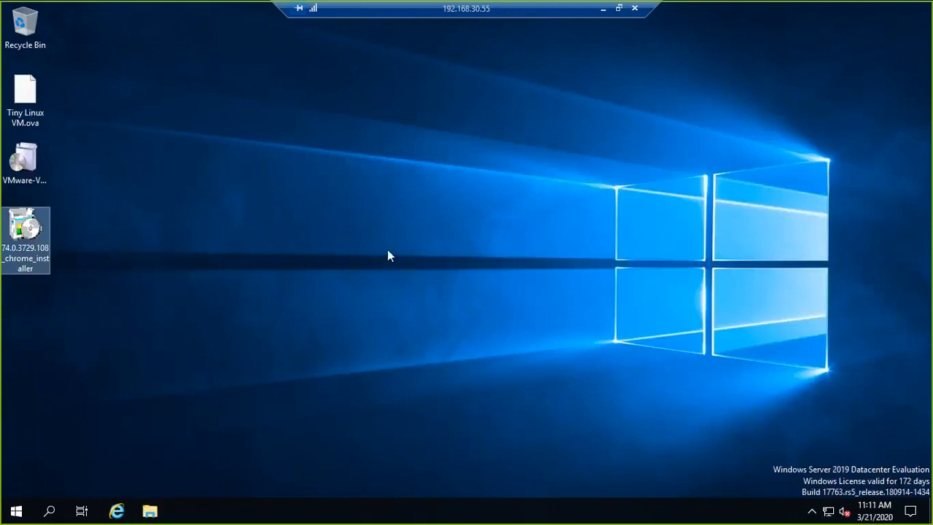
right_click(273, 222)
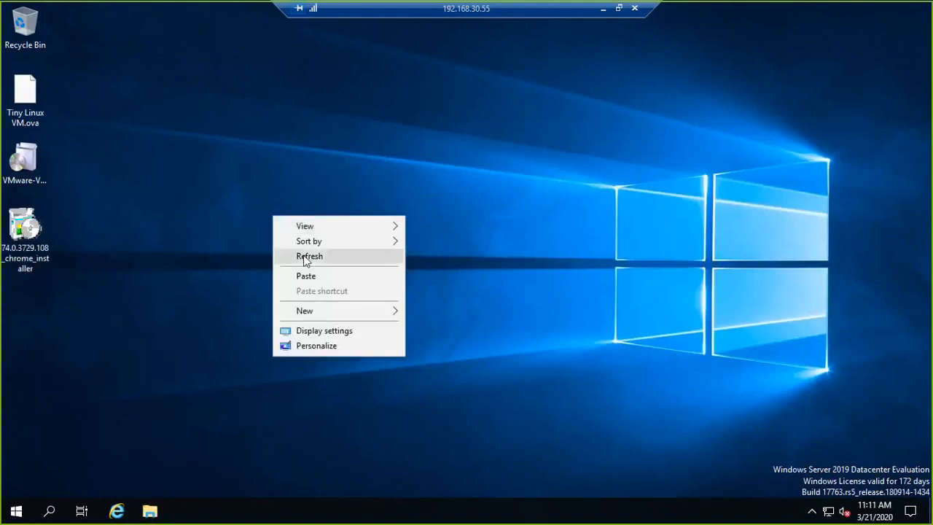
click(299, 253)
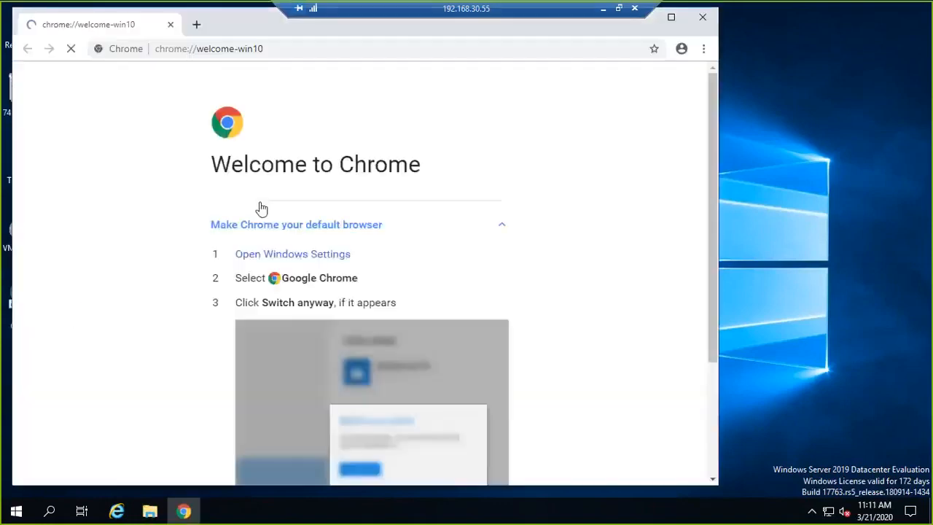
click(673, 20)
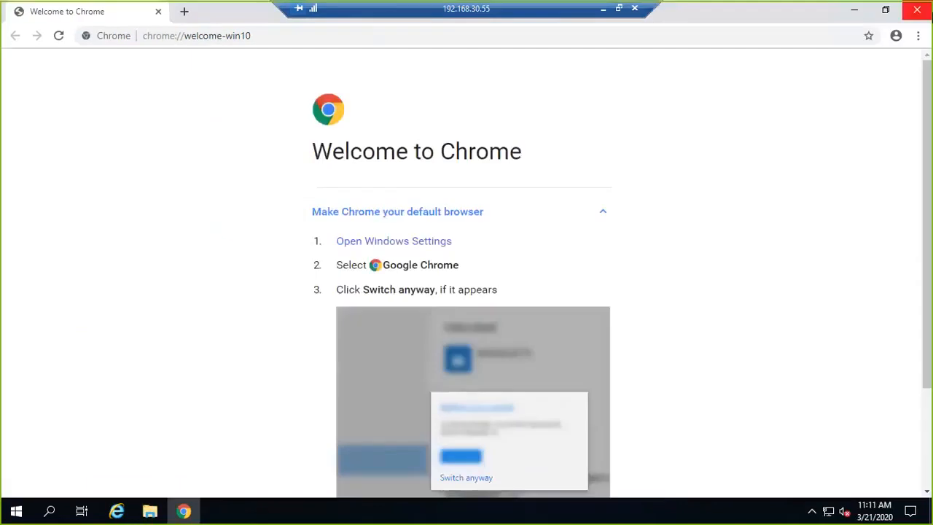
Close the Chrome welcome window, reopen Chrome from the remote desktop, and open a new tab
click(916, 9)
click(25, 227)
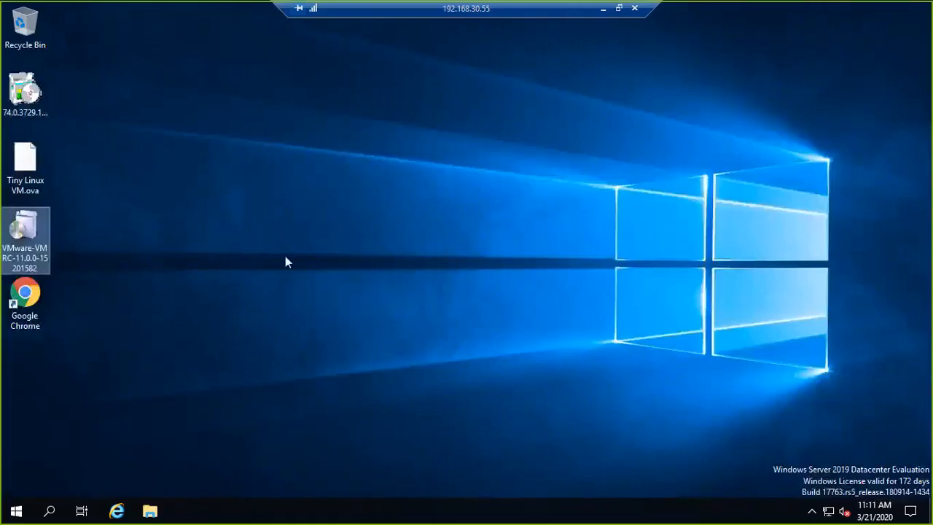
double_click(44, 295)
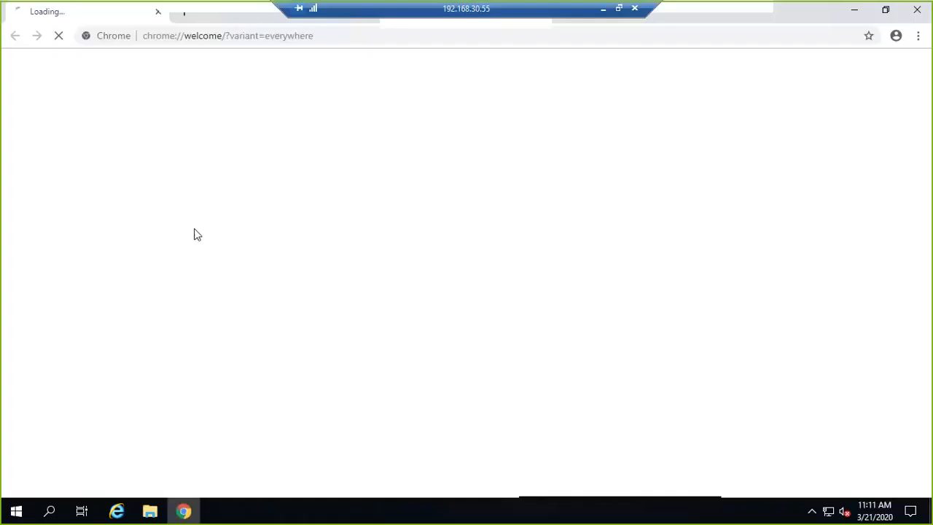
click(184, 11)
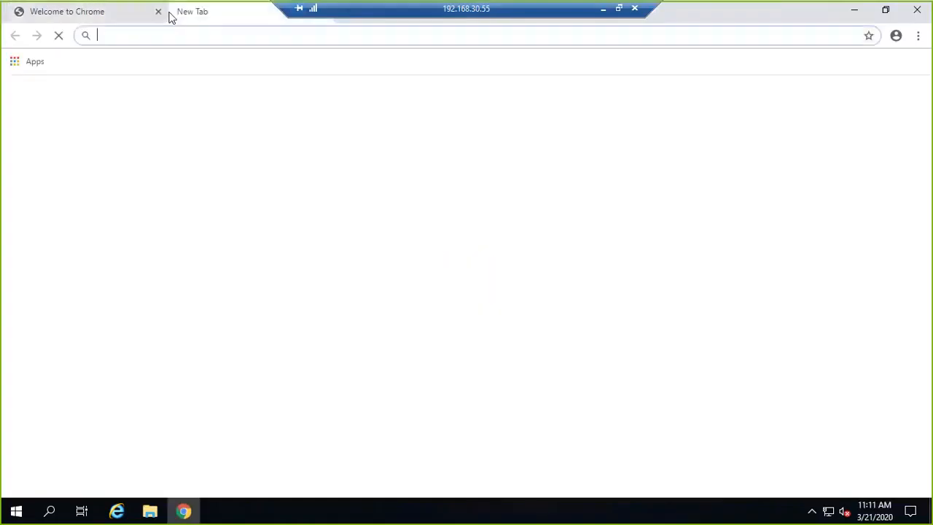
click(116, 511)
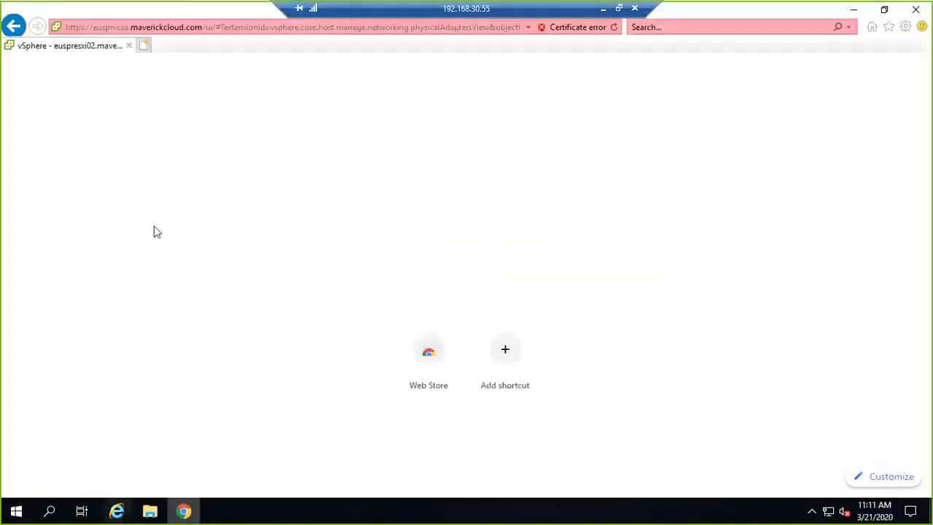
click(191, 27)
click(191, 27)
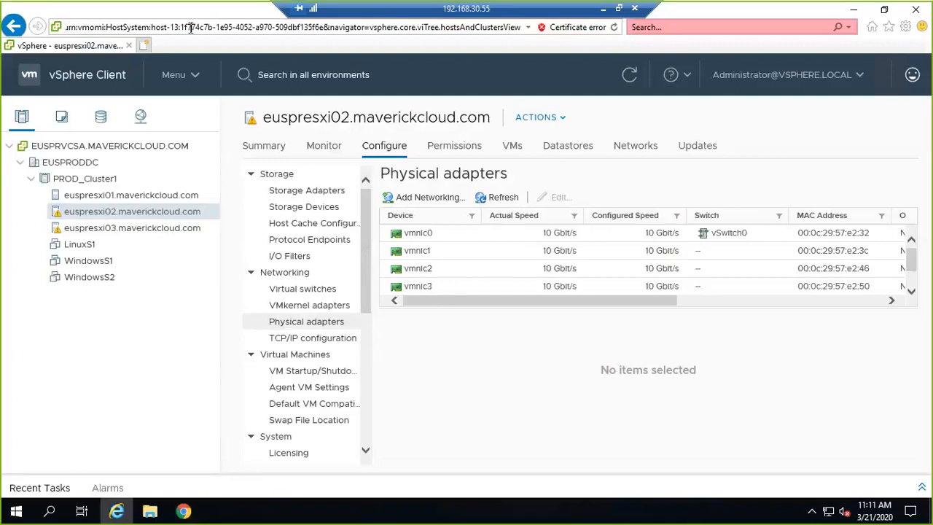
key(Left)
key(Left)
key(Left)
key(Left)
key(Left)
key(Left)
key(Left)
key(Left)
key(Left)
key(Left)
key(Left)
key(Left)
key(Left)
key(Left)
key(Left)
key(Left)
key(Left)
key(Left)
key(Left)
key(Left)
key(Left)
key(Left)
key(Left)
key(Left)
key(Left)
key(Left)
key(Left)
key(Left)
key(Left)
key(Left)
key(Left)
key(Left)
key(Left)
key(Left)
key(Left)
key(Left)
key(Left)
key(Left)
key(Left)
key(Left)
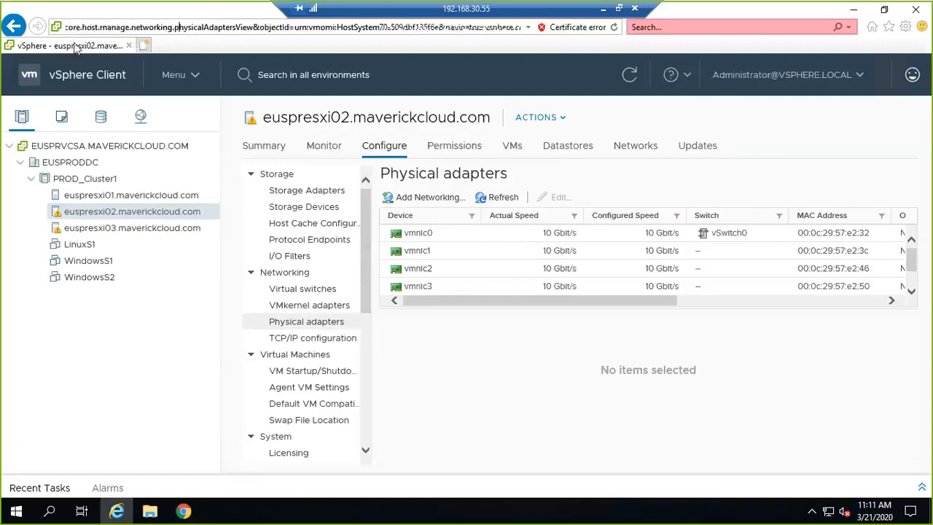
key(Left)
key(Left)
key(Left)
key(Left)
key(Left)
key(Left)
key(Left)
key(Left)
key(Left)
key(Left)
key(Left)
key(Left)
key(Left)
key(Left)
key(Left)
key(Left)
key(Left)
key(Left)
key(Left)
key(Left)
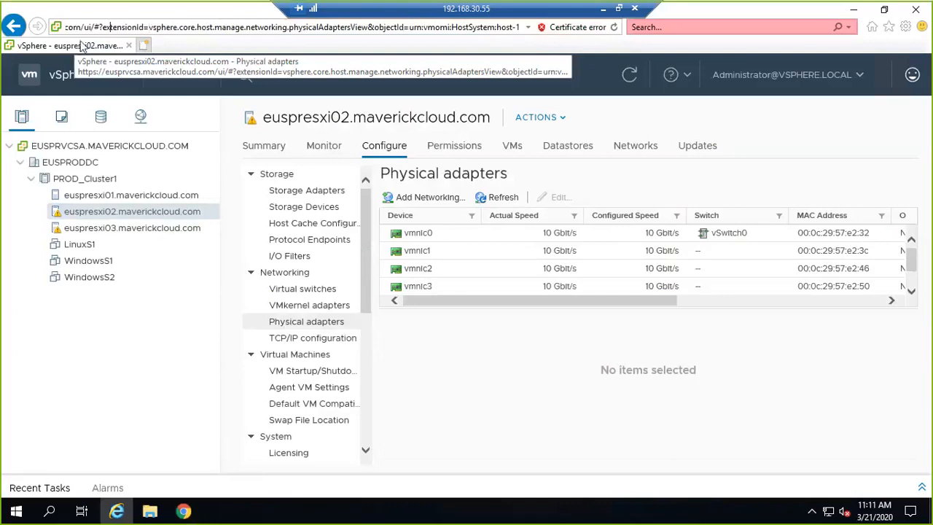
key(shift+Home)
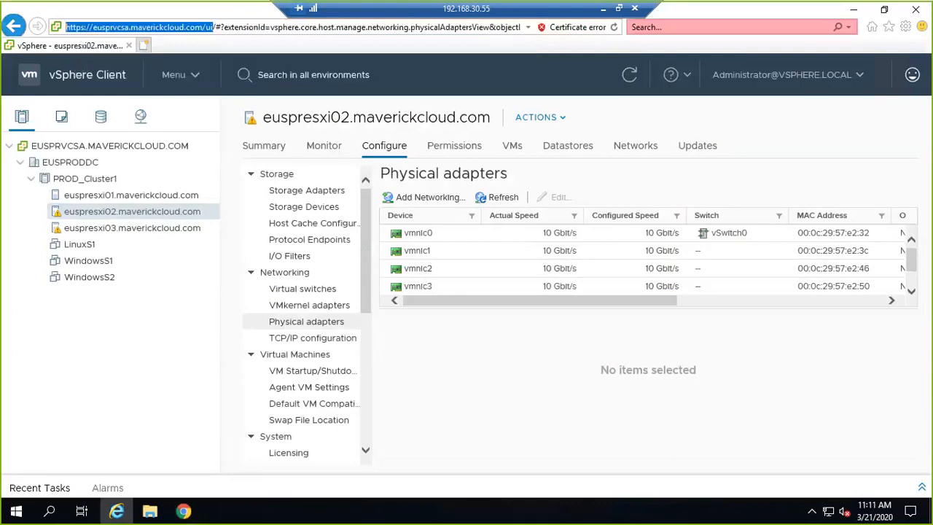
key(super+3)
text(https://eusprvcsa.maverickcloud.com/ui)
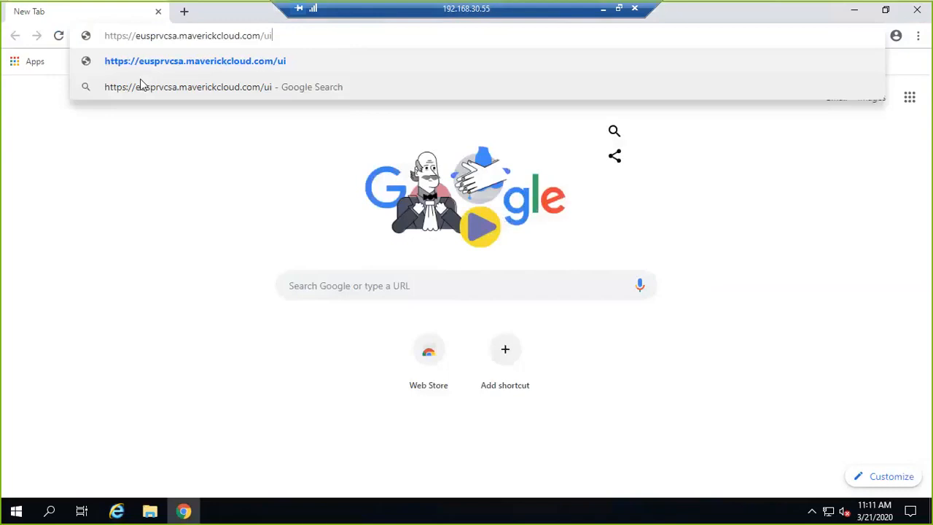
key(Return)
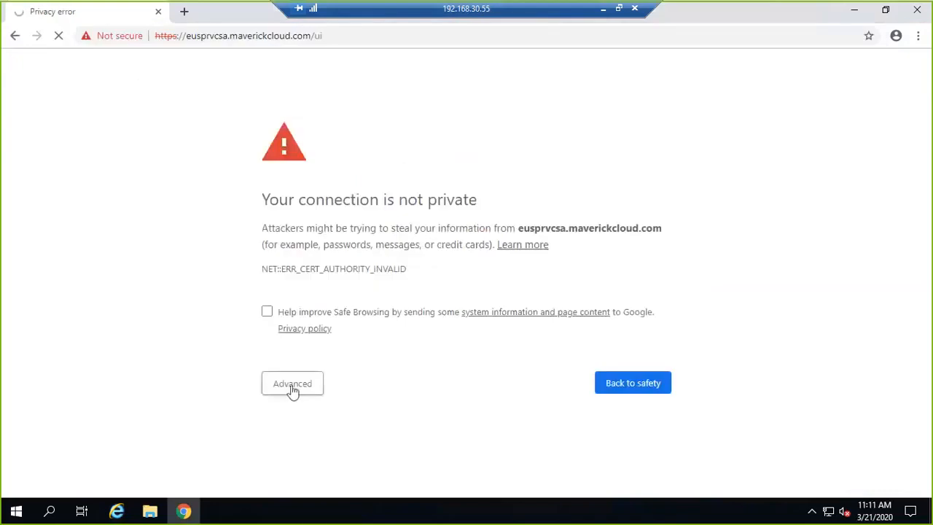
click(291, 386)
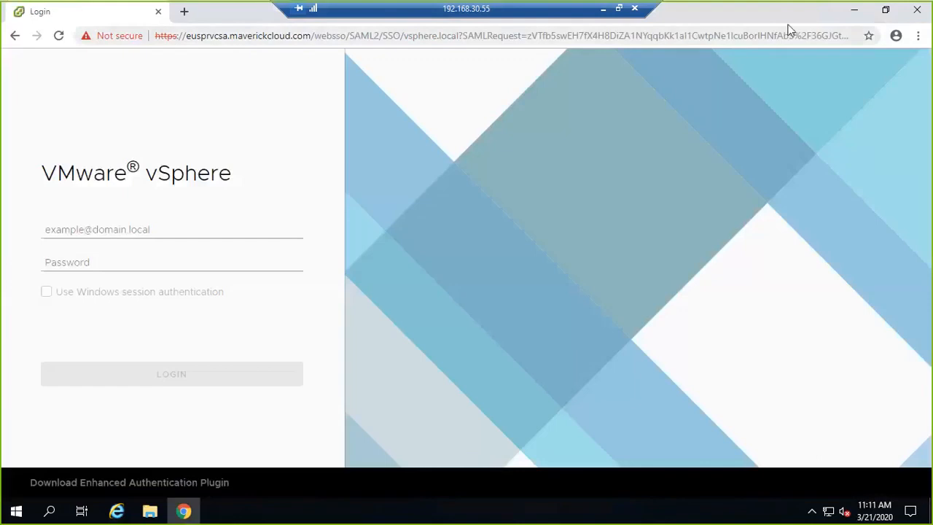
Bookmark the vSphere page as Login in the Bookmarks bar, open an extra new tab, and return to the login page
click(868, 35)
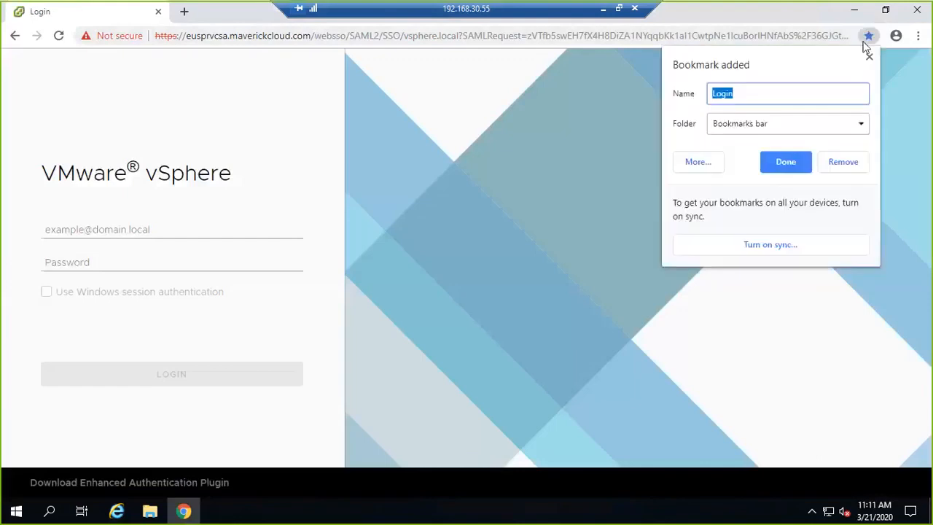
click(838, 166)
click(868, 35)
click(783, 160)
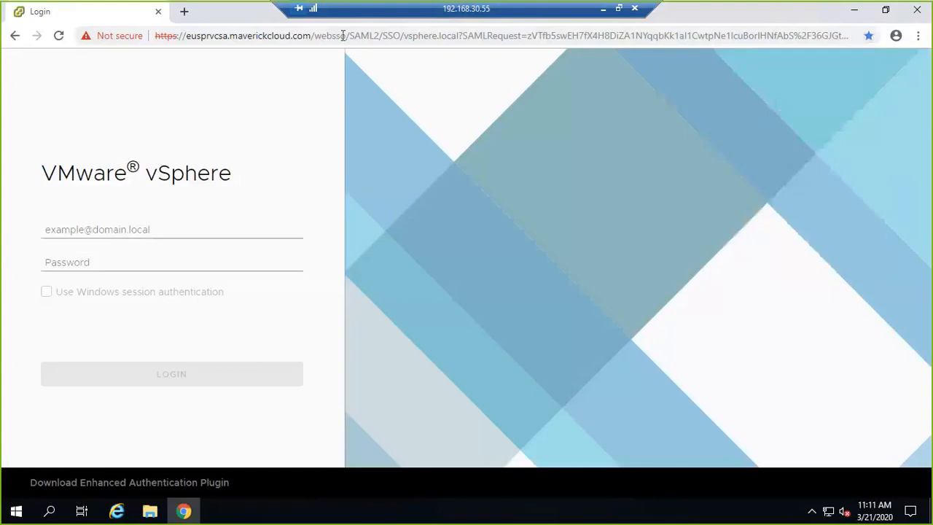
click(185, 12)
click(84, 20)
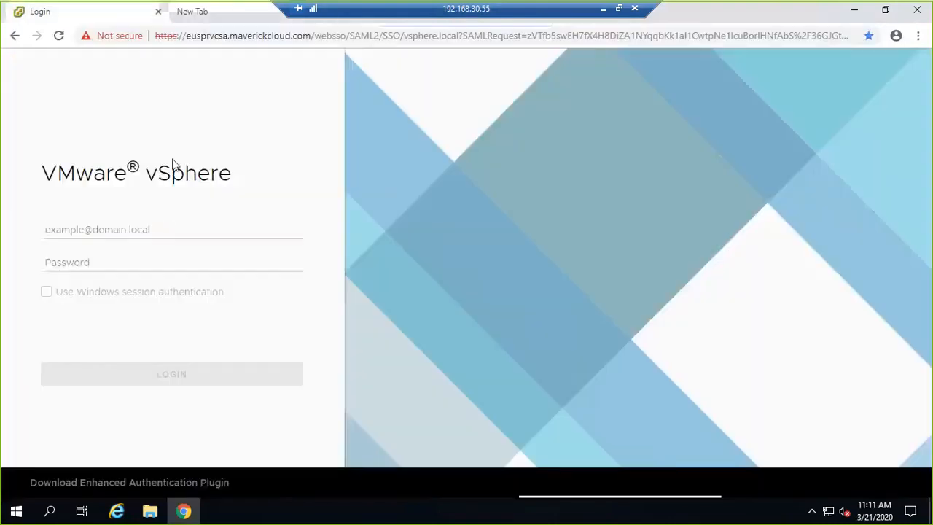
Try to log in to vSphere with the administrator user name at vshpere.local and the account password
click(167, 229)
text(Administrator)
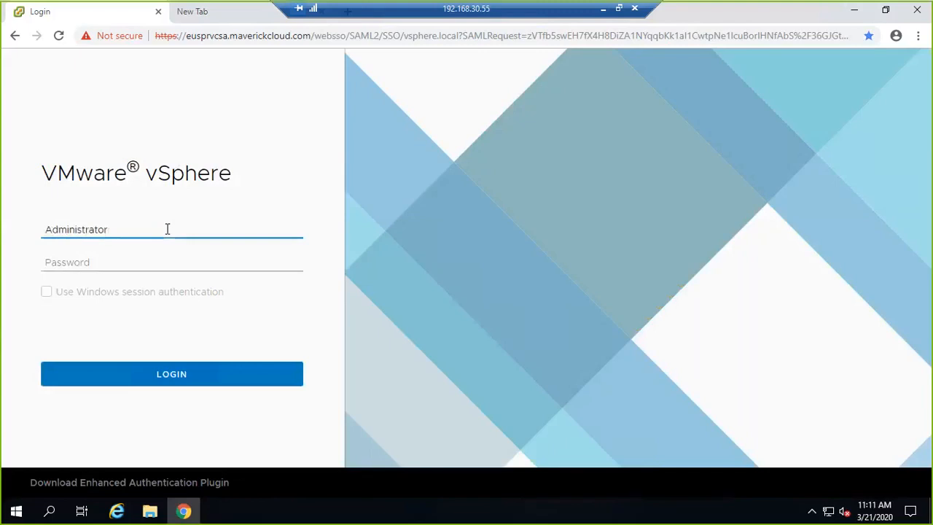
text(@vshpere.local)
key(Tab)
text(*********)
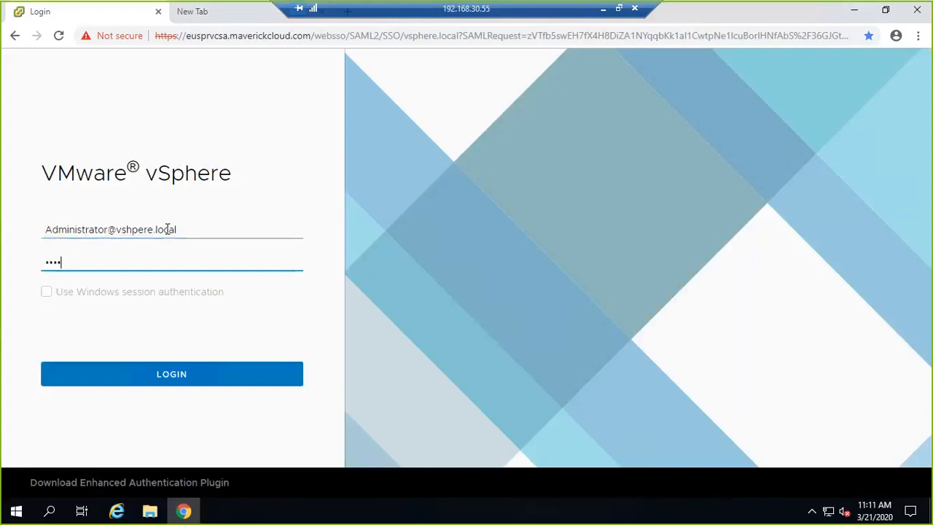
key(Return)
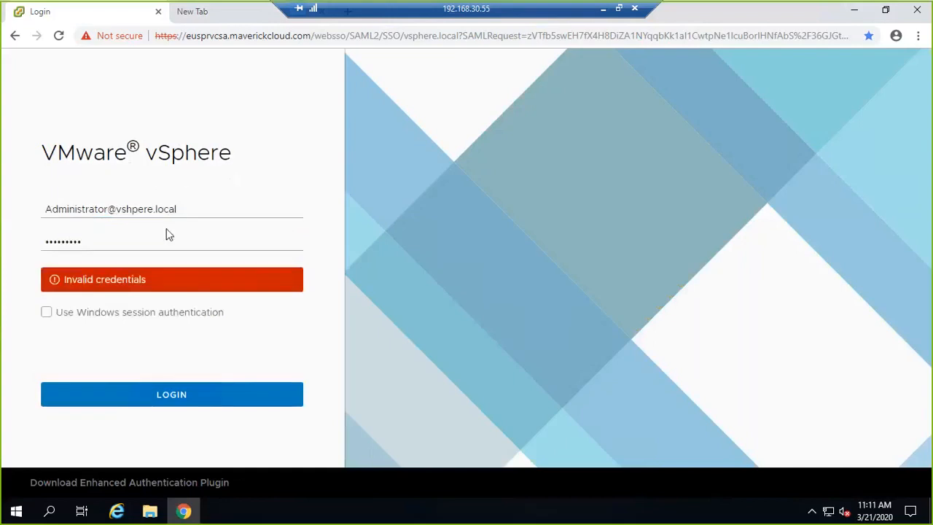
Clear the password field, re-enter the account password, and submit the vSphere login again
click(122, 247)
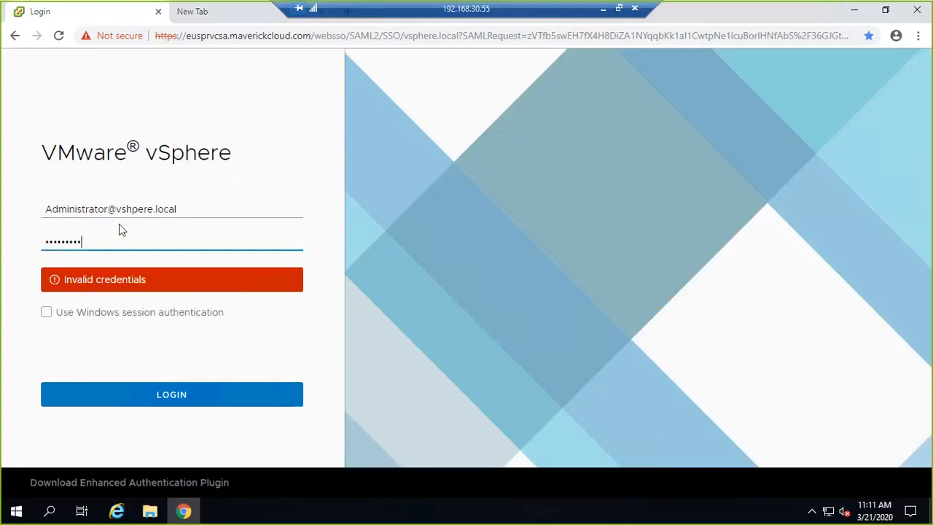
key(ctrl+a)
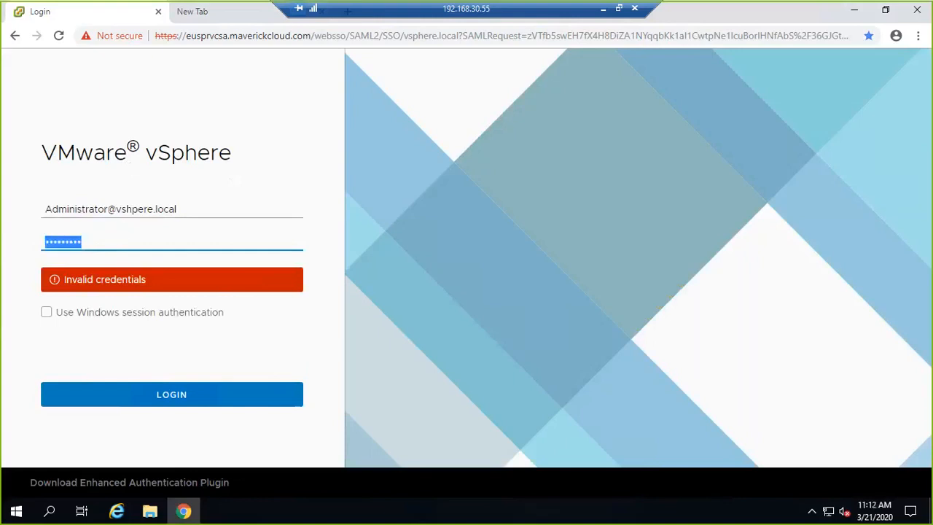
key(BackSpace)
text(****)
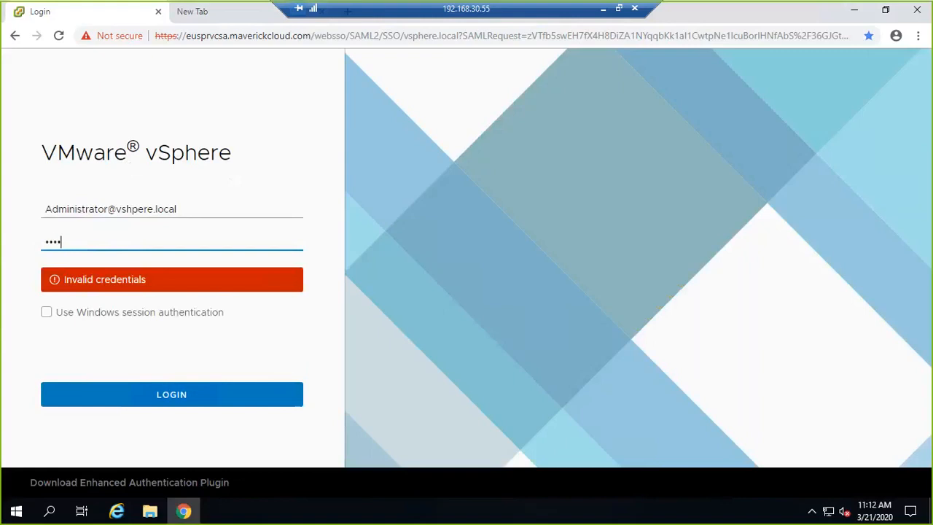
text(*****)
key(Return)
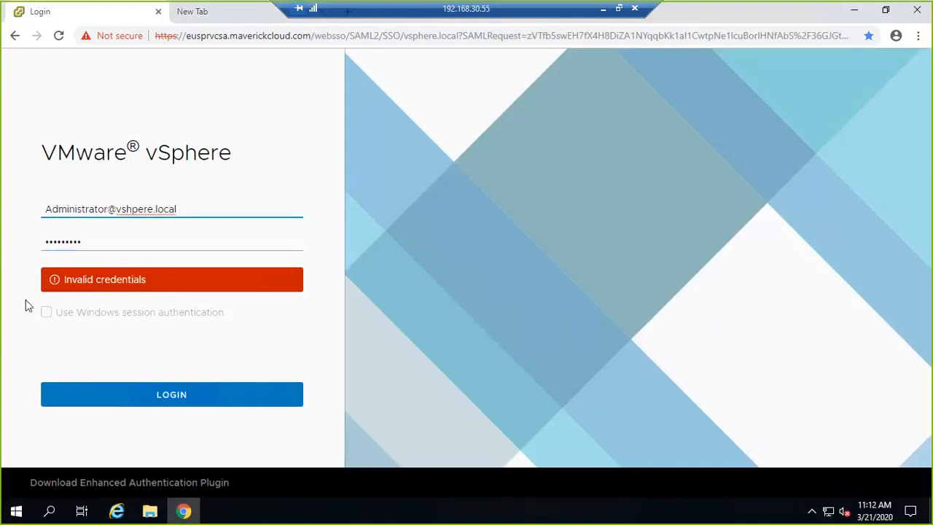
Change the user name's first letter to lowercase, re-enter the account password, and retry the vSphere login
key(BackSpace)
text(a)
key(Tab)
text(****)
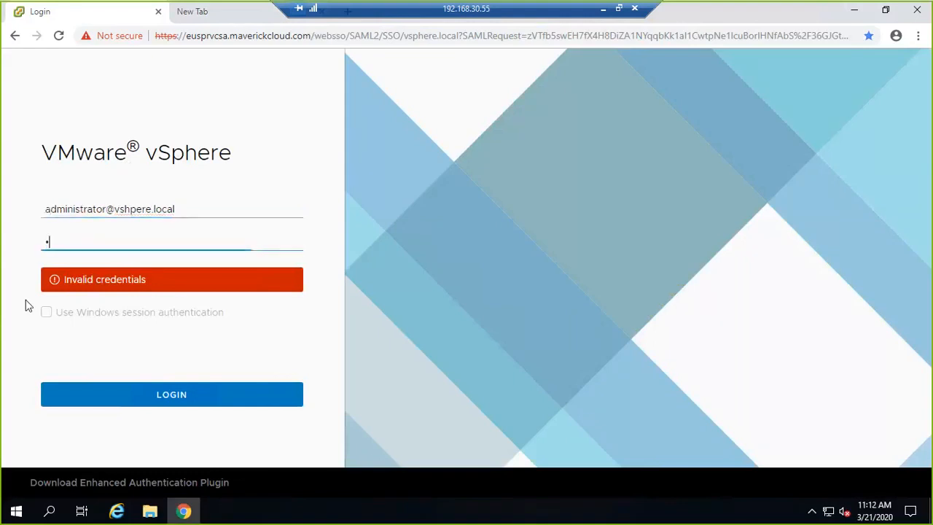
text(*****)
key(Return)
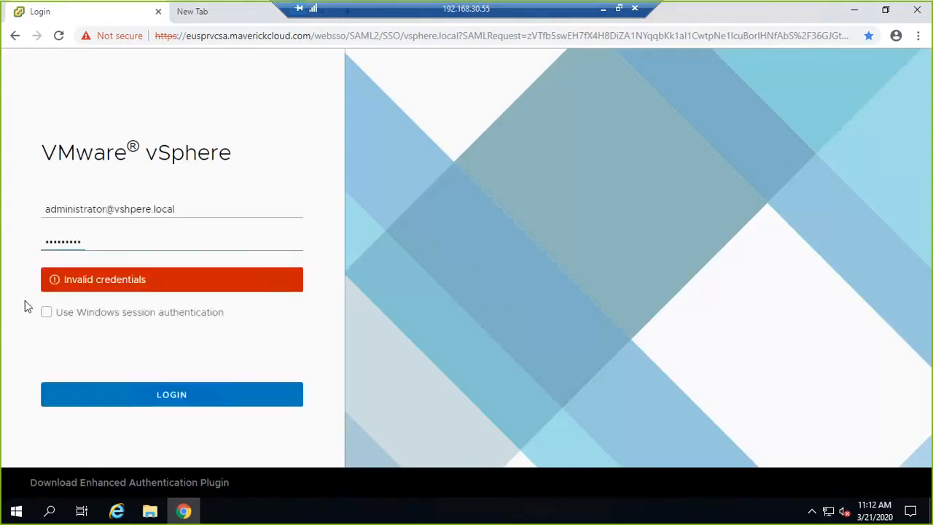
Spell out the account password in the user name field as a check, and clear the field
click(208, 212)
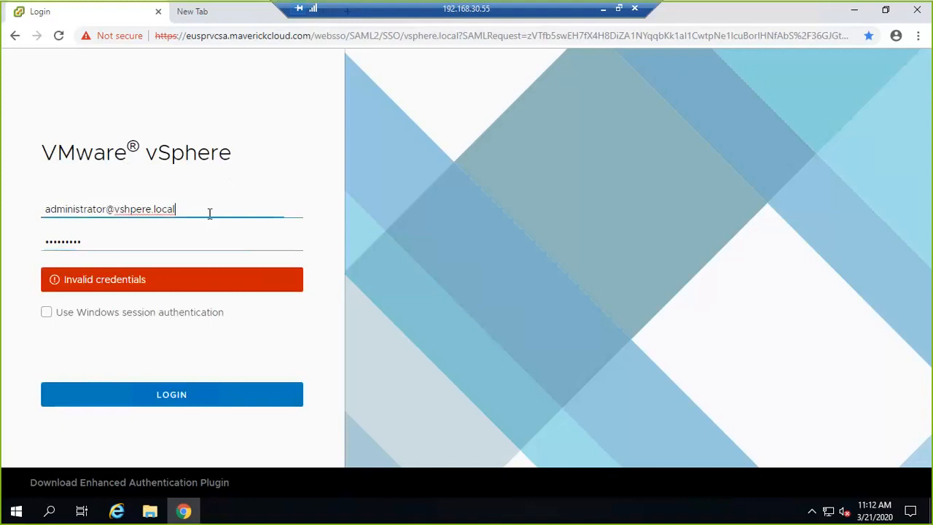
drag(267, 211, 44, 210)
key(BackSpace)
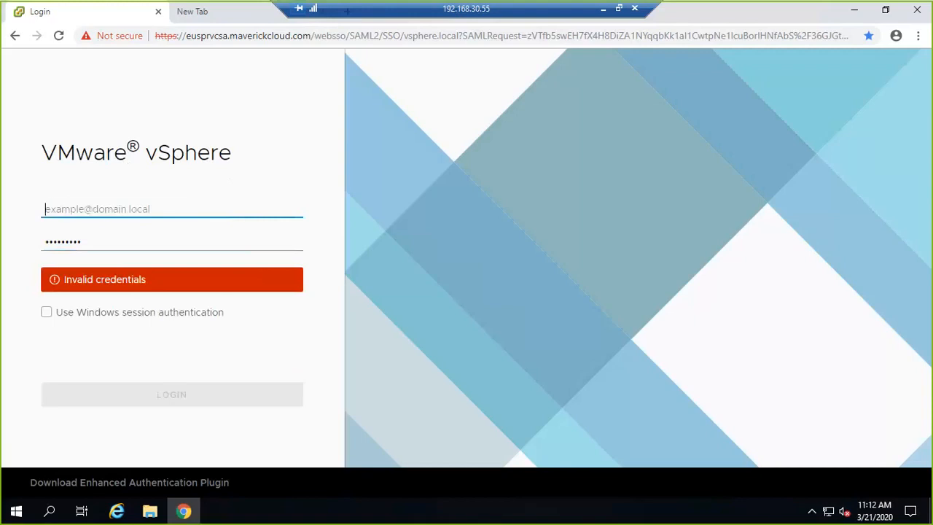
Reload the login page and log in with the administrator user name at vsphere.local and the account password
click(58, 37)
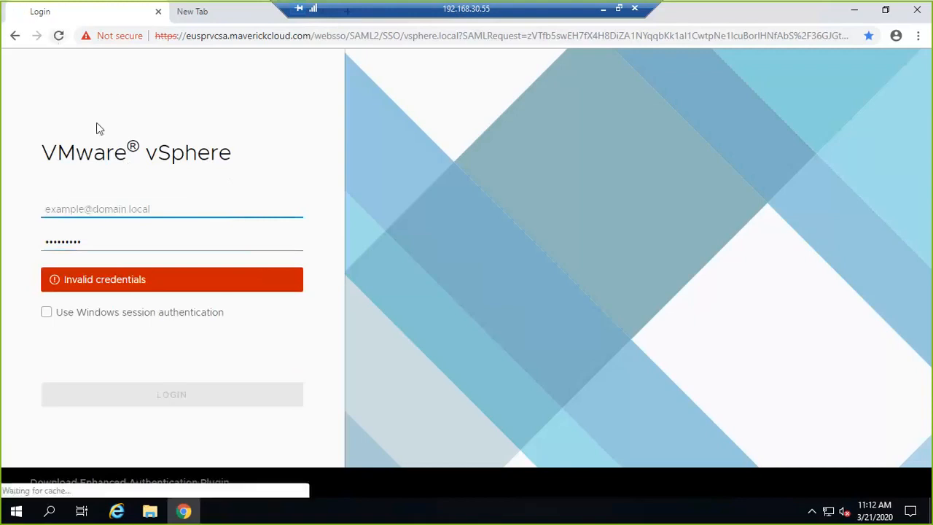
text(admin)
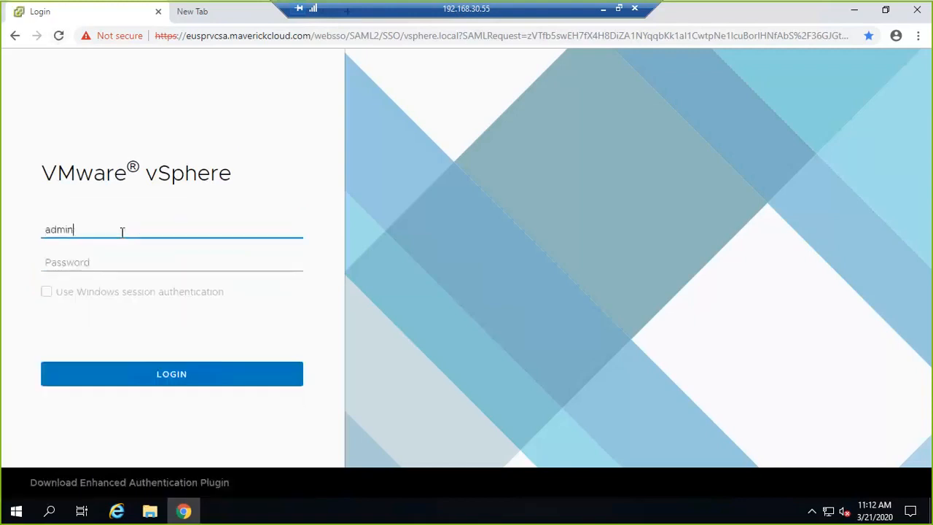
text(istrator@vsphere.local)
key(Tab)
text(********)
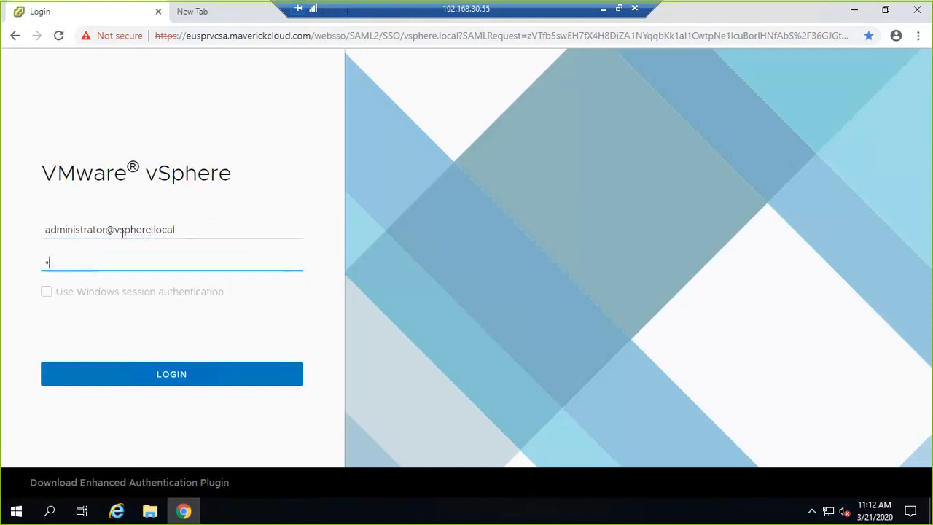
text(*)
key(Return)
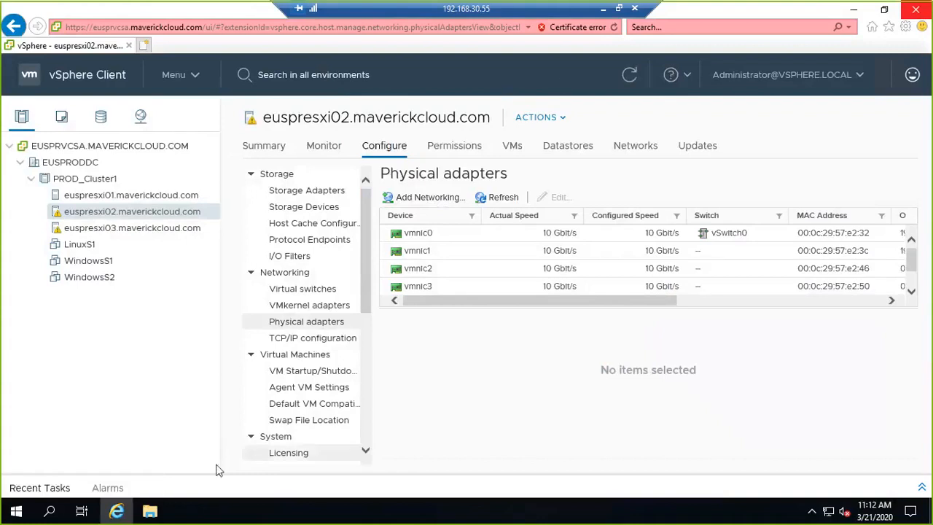
View the physical adapters of hosts euspresxi01 and euspresxi02 in the vSphere Client in Internet Explorer
click(157, 196)
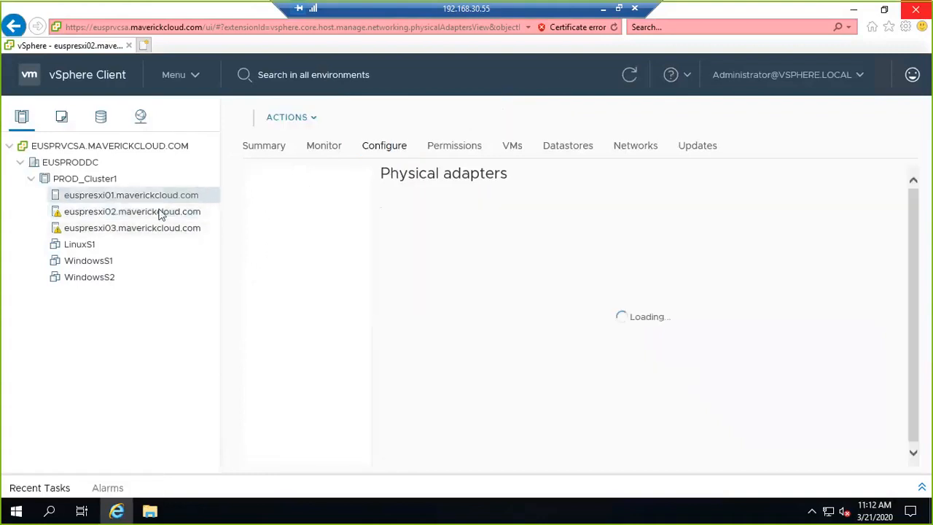
click(160, 211)
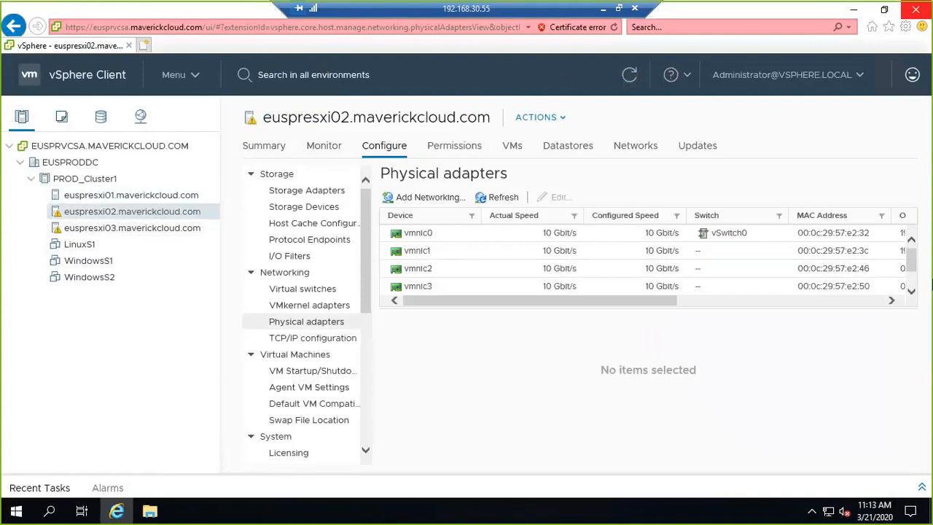
Check the physical adapters of hosts euspresxi03 and euspresxi02, including the adapters at the end of the list
click(116, 229)
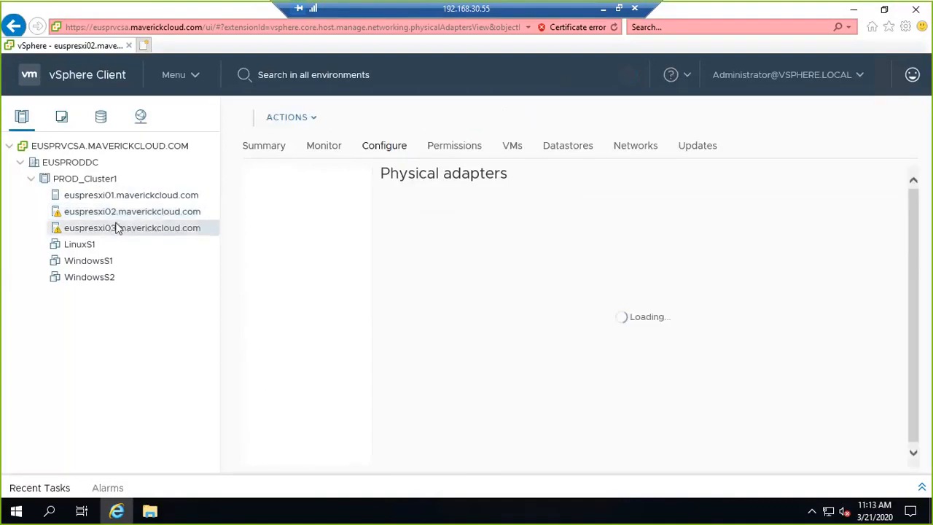
click(129, 211)
click(138, 228)
scroll(481, 267, down, 1)
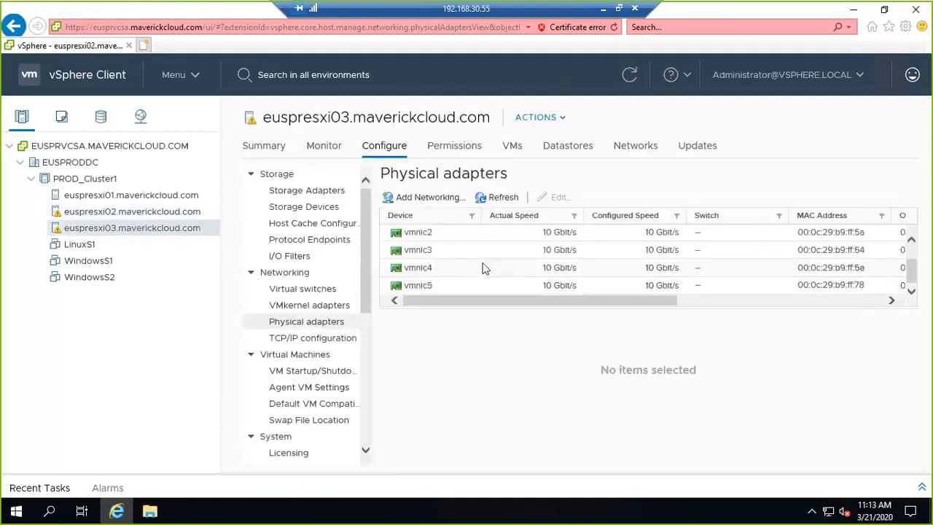
click(177, 215)
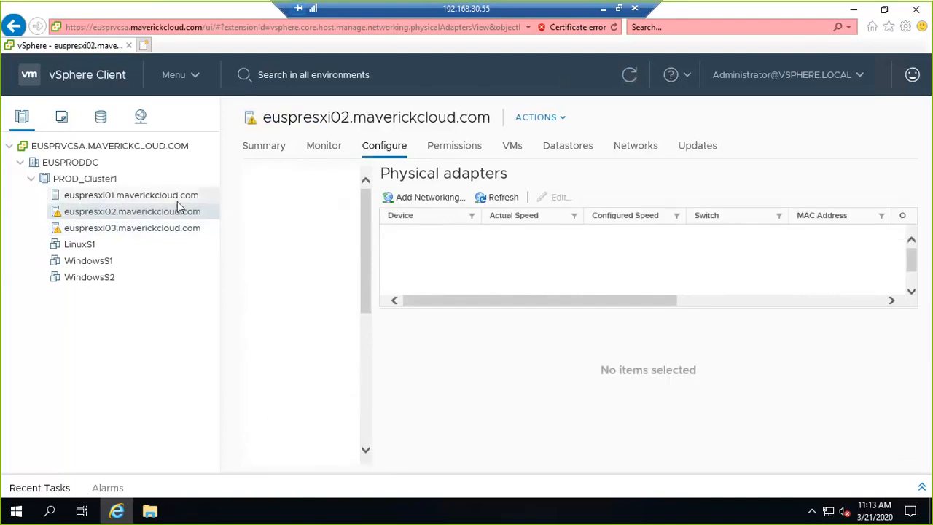
Remove the VMKernel2 port group from standard switch vSwitch0 on host euspresxi01
click(177, 198)
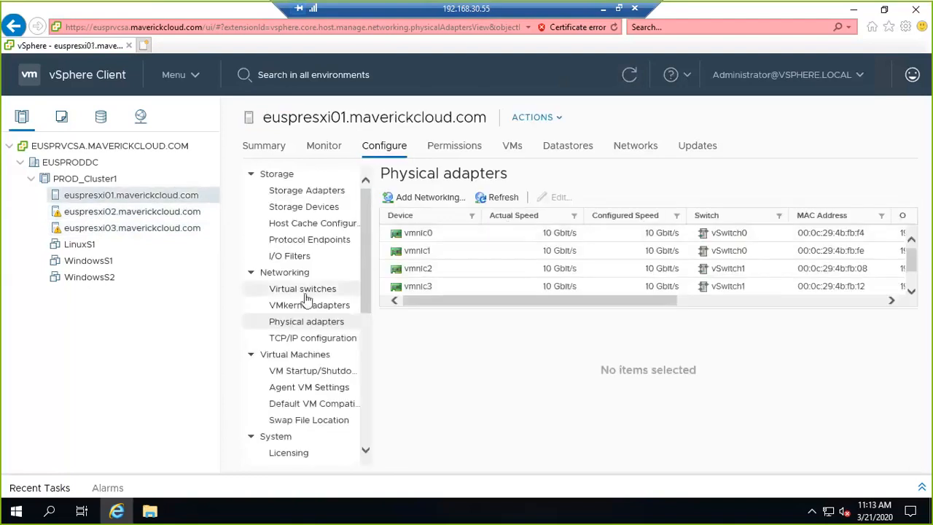
click(306, 291)
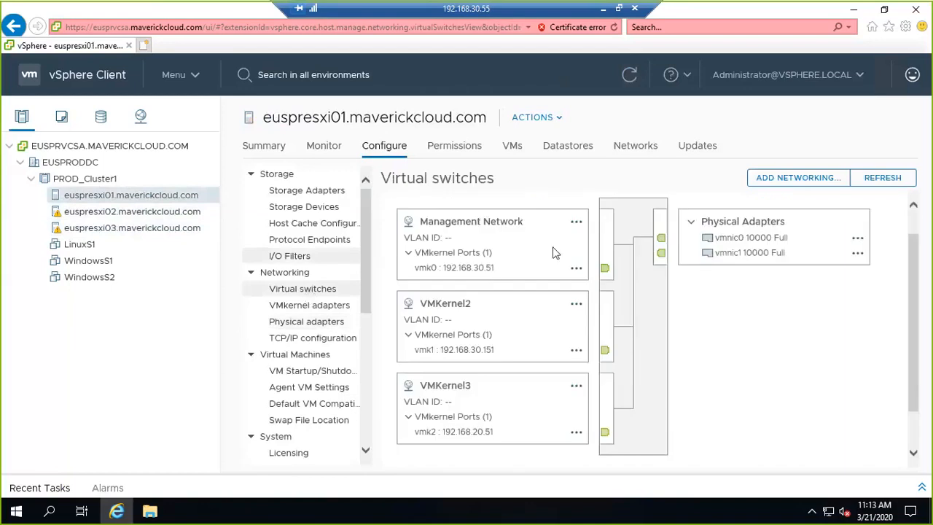
click(580, 304)
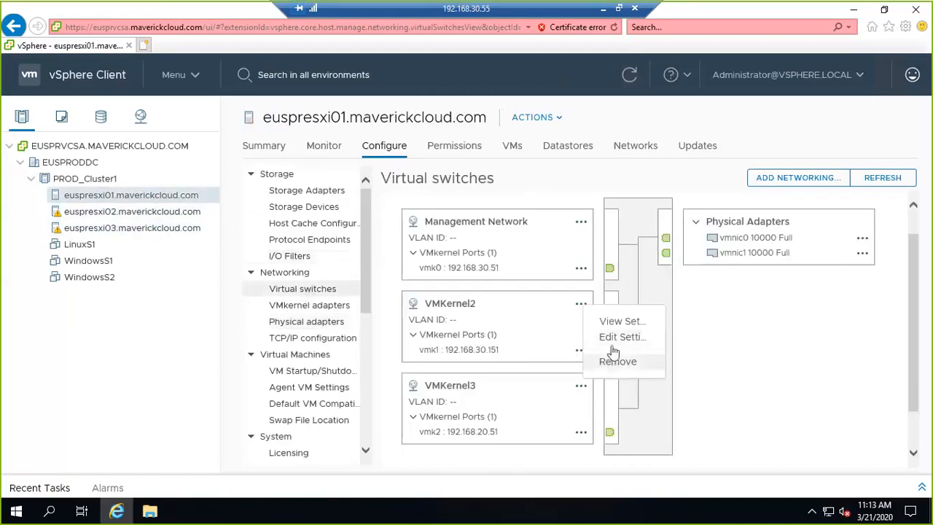
click(615, 360)
click(619, 311)
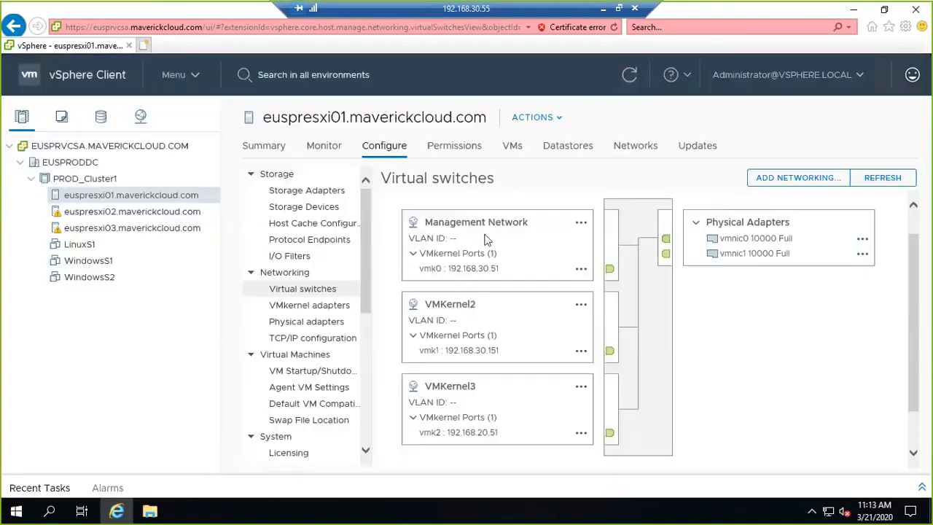
Remove the VMKernel3 port group from standard switch vSwitch0 on host euspresxi01
click(581, 389)
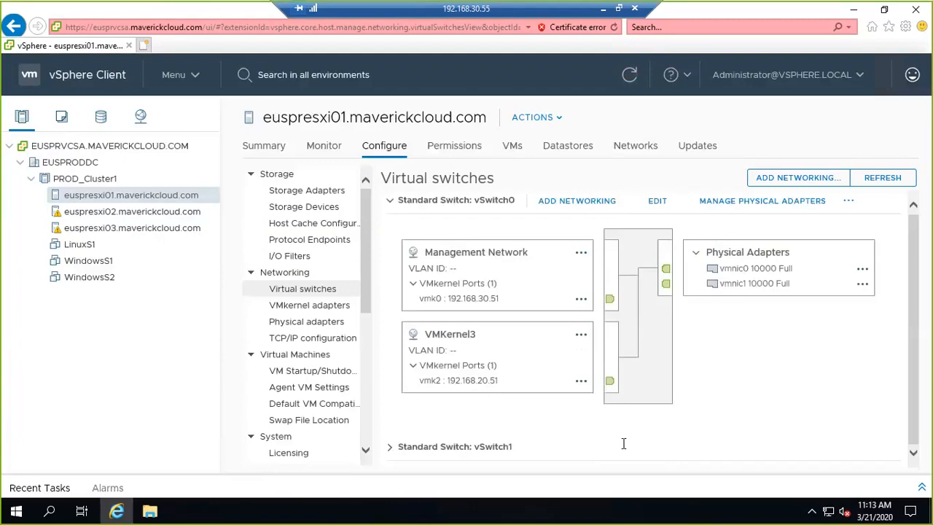
click(580, 335)
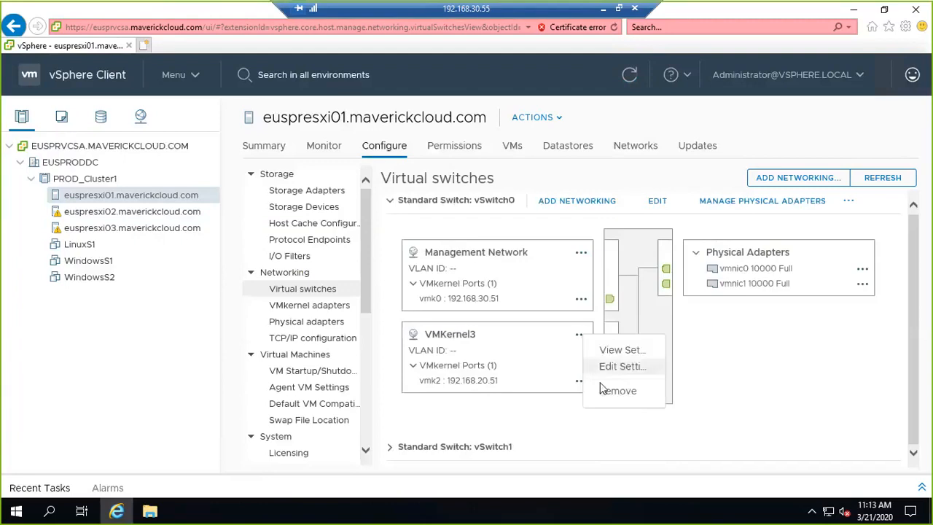
click(616, 392)
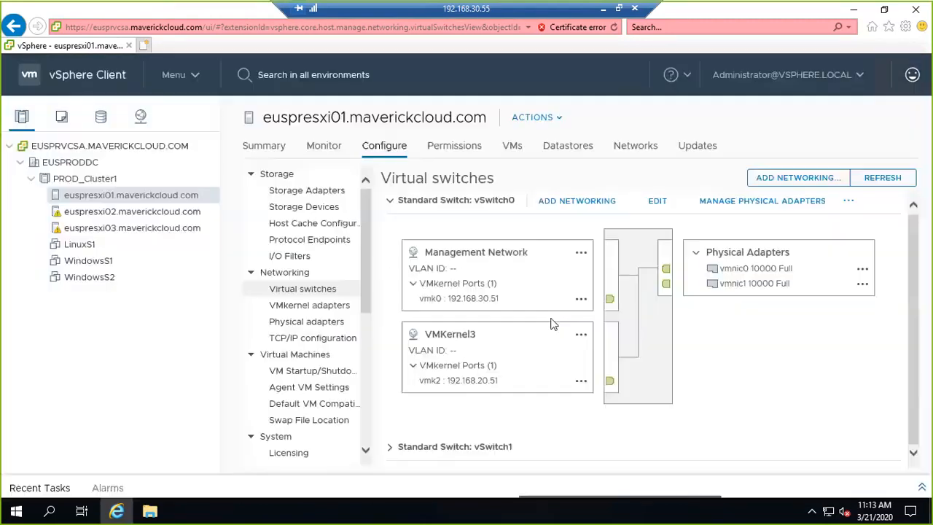
click(581, 310)
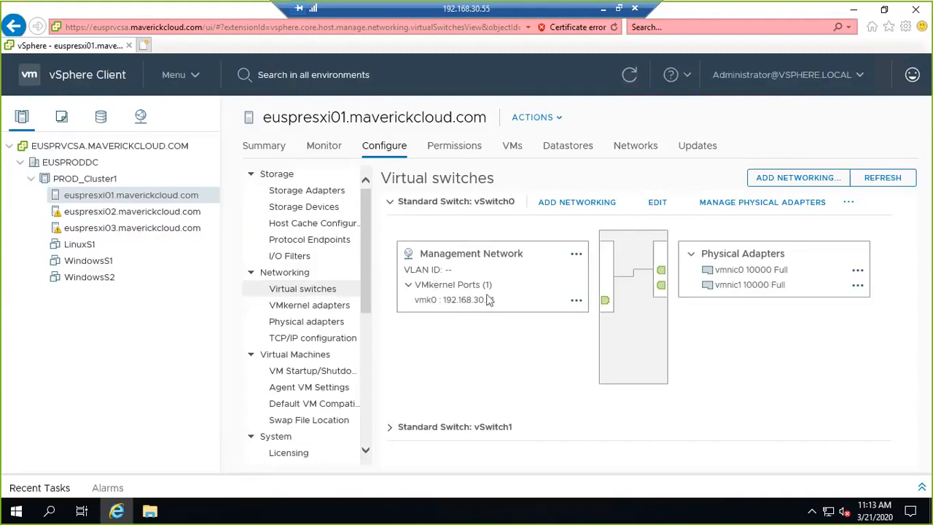
Expand standard switch vSwitch1 on euspresxi01 and examine its VLAN port groups and physical adapters
click(390, 427)
scroll(539, 377, down, 3)
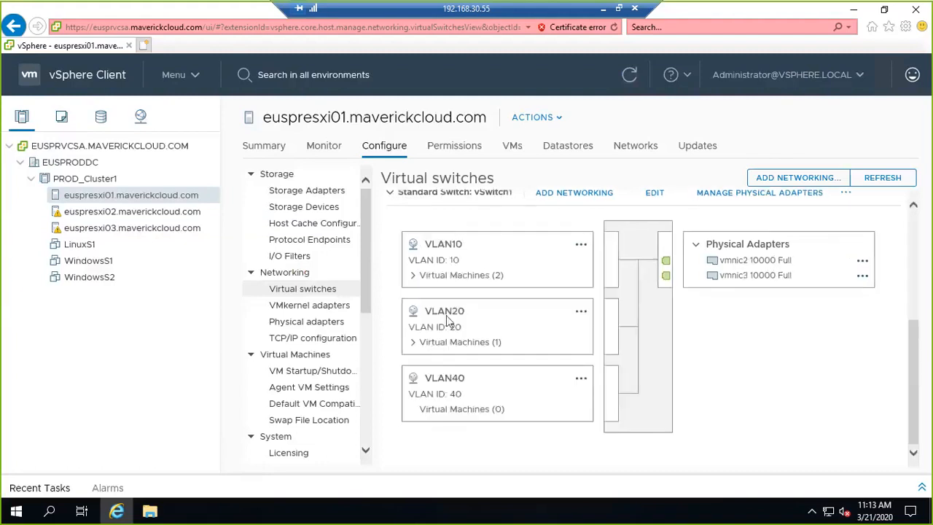
scroll(446, 291, up, 1)
scroll(451, 284, down, 1)
Assign physical adapter vmnic1 as an additional active adapter to vSwitch0 on host euspresxi02
click(90, 220)
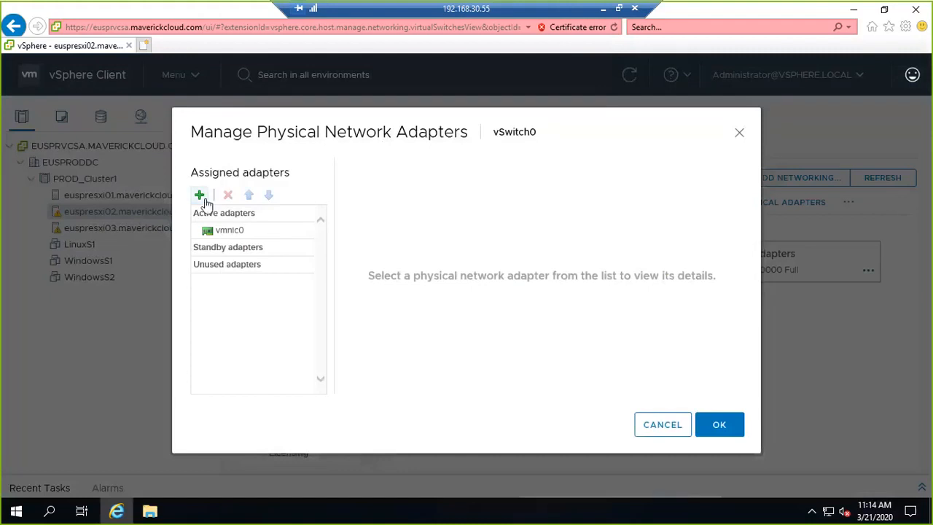
click(199, 194)
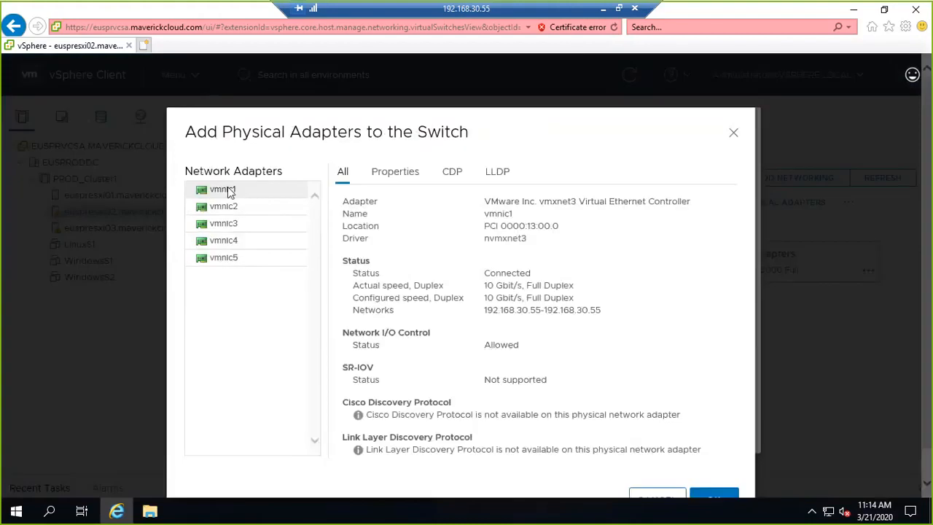
click(710, 498)
click(720, 425)
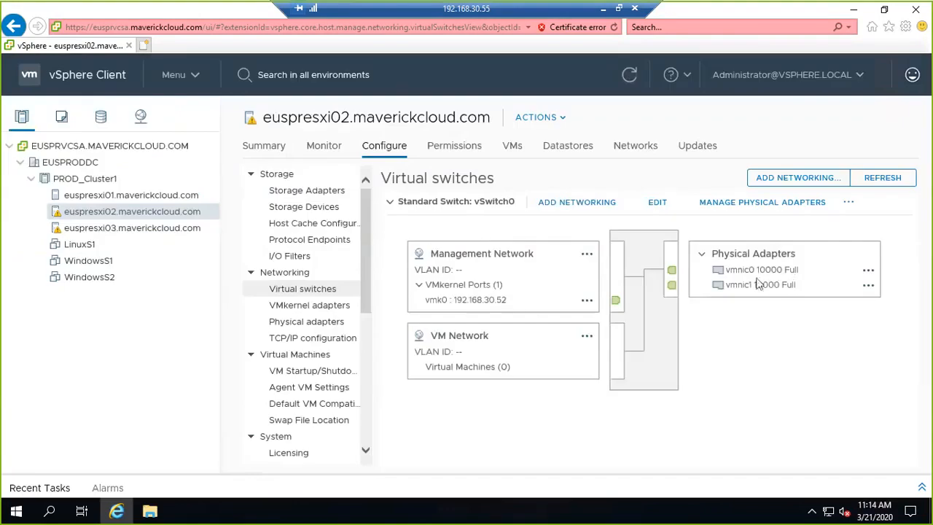
Remove the VM Network port group from vSwitch0 on host euspresxi02
click(587, 336)
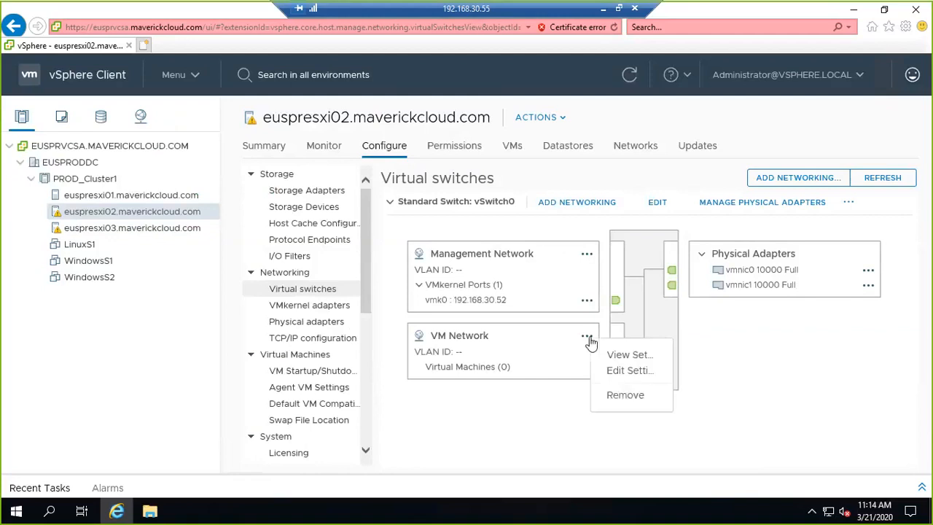
click(621, 395)
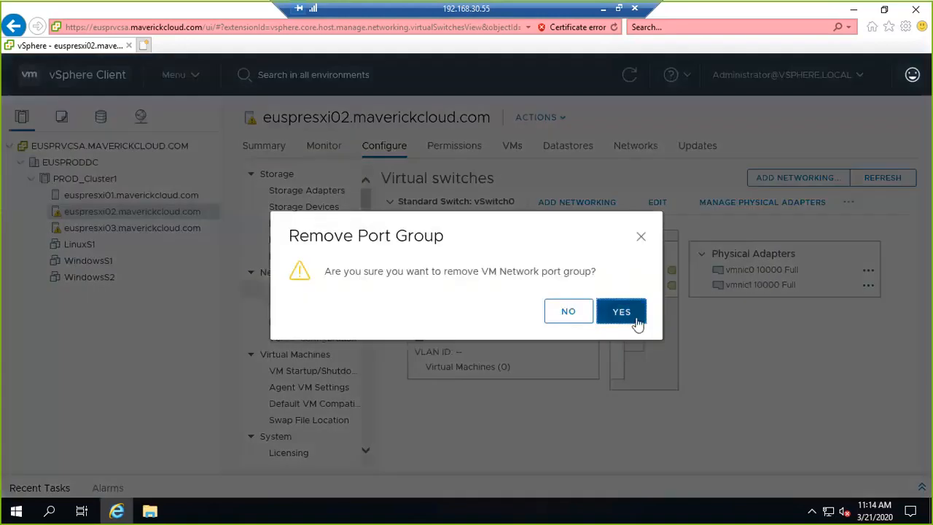
click(636, 321)
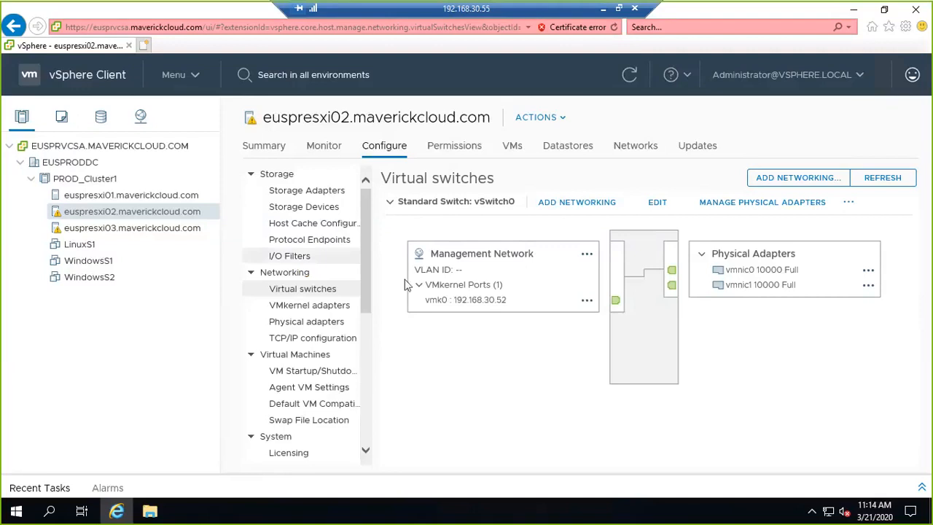
click(100, 119)
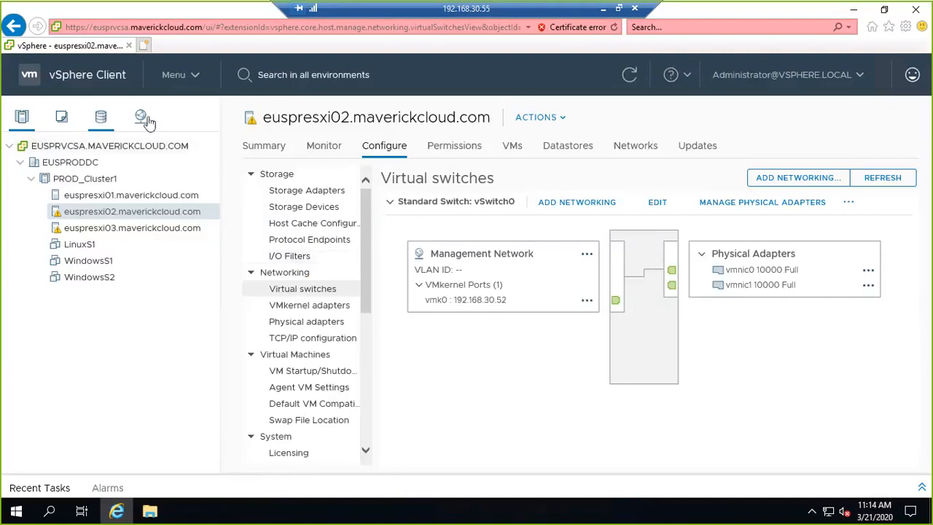
click(142, 118)
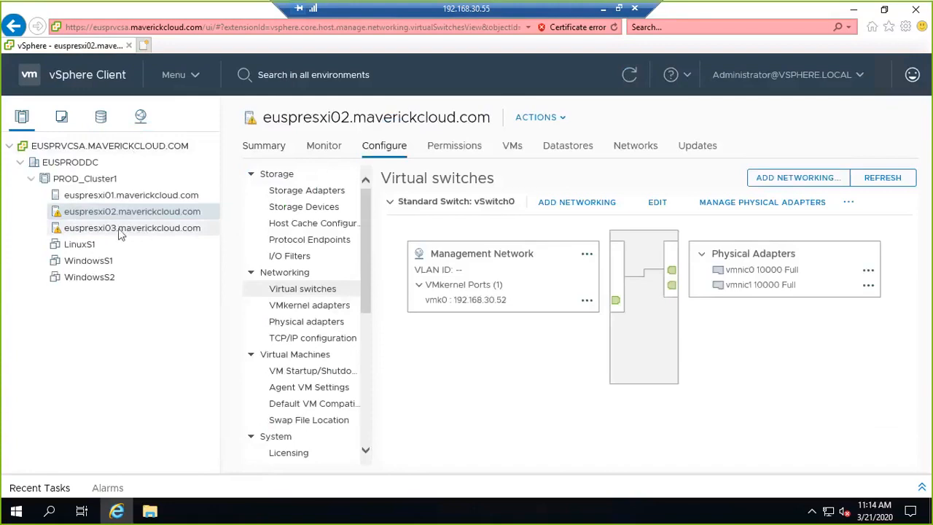
Remove the VM Network port group from vSwitch0 on host euspresxi03
click(134, 230)
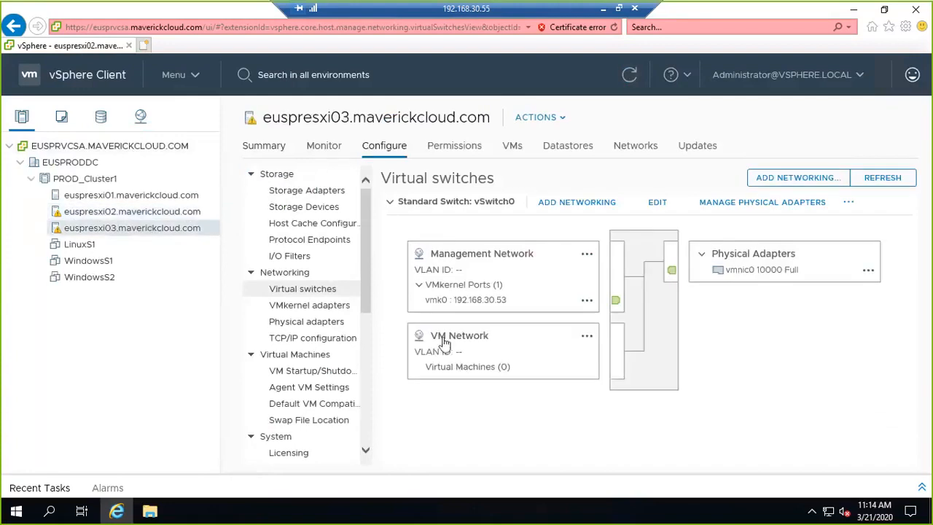
click(587, 337)
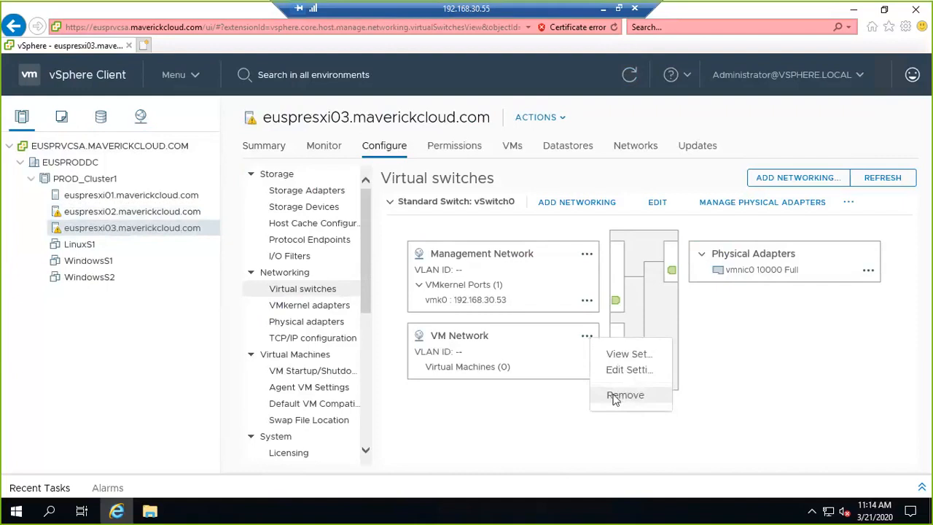
click(625, 395)
click(620, 311)
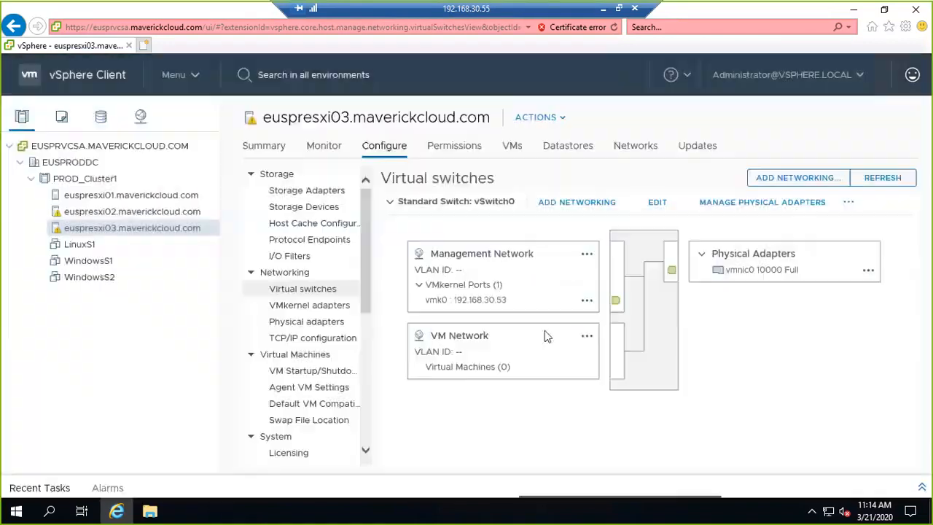
click(141, 118)
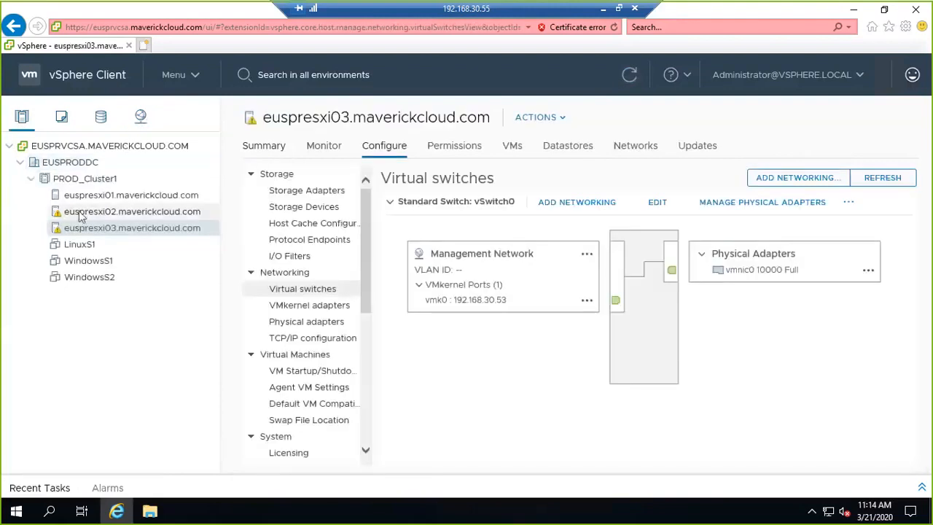
Start adding a virtual machine port group on host euspresxi02, targeting a new standard switch with an MTU of 1500 bytes
click(95, 212)
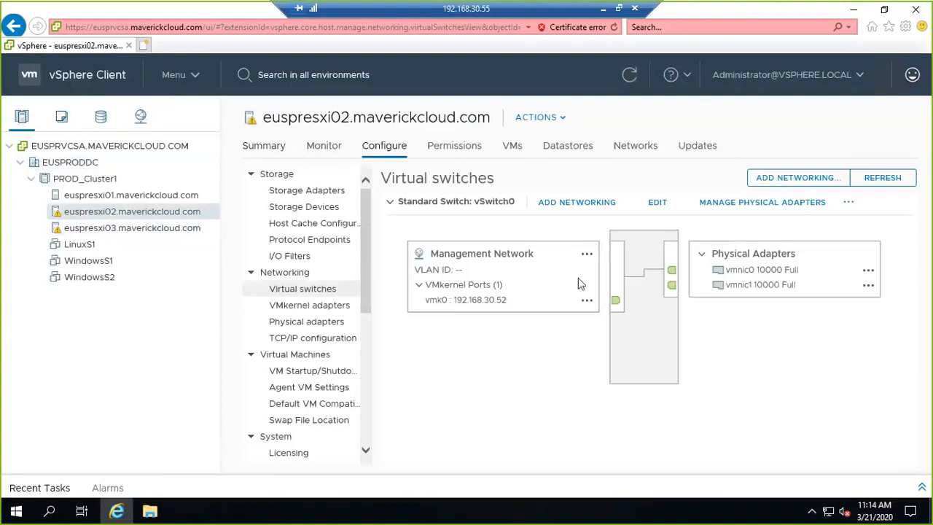
click(391, 201)
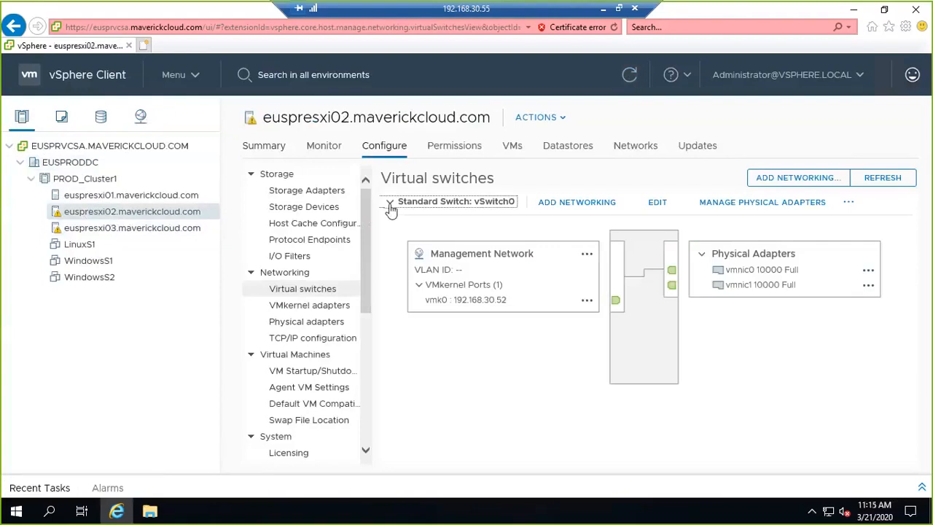
click(765, 182)
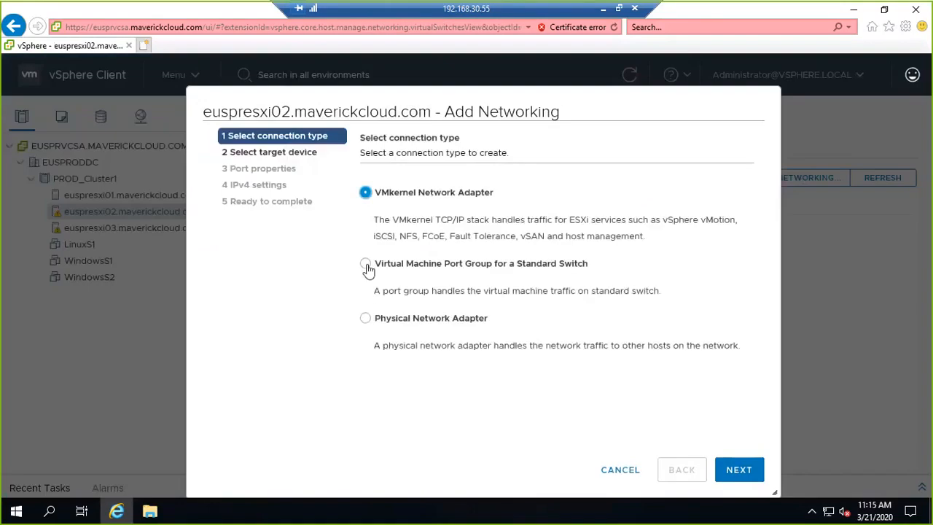
click(367, 268)
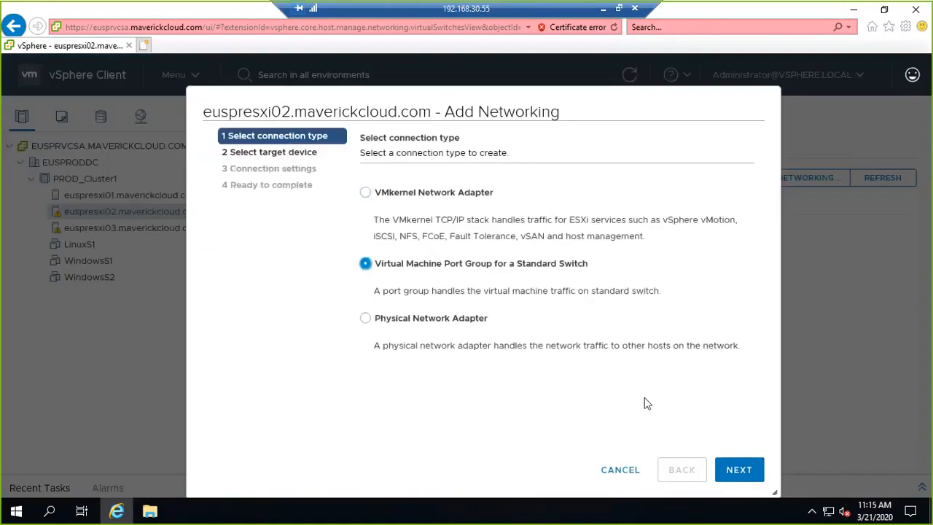
click(755, 478)
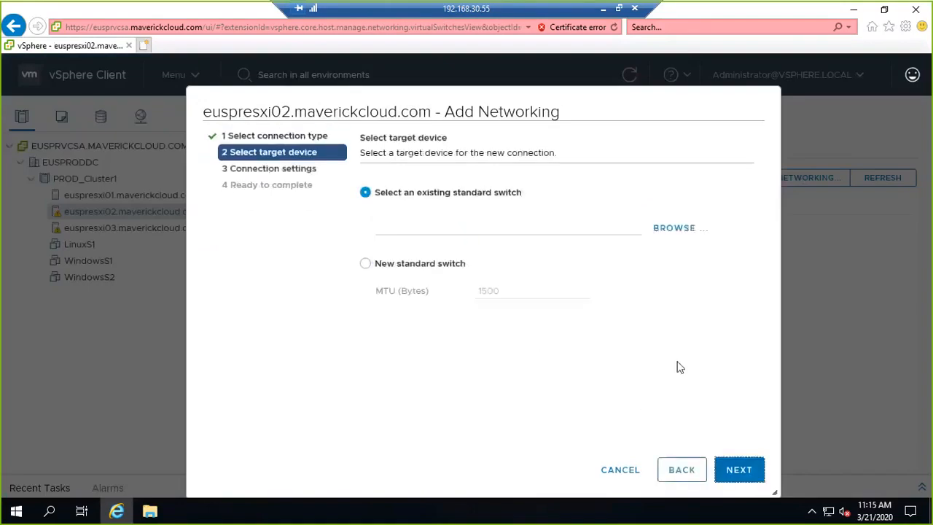
click(377, 270)
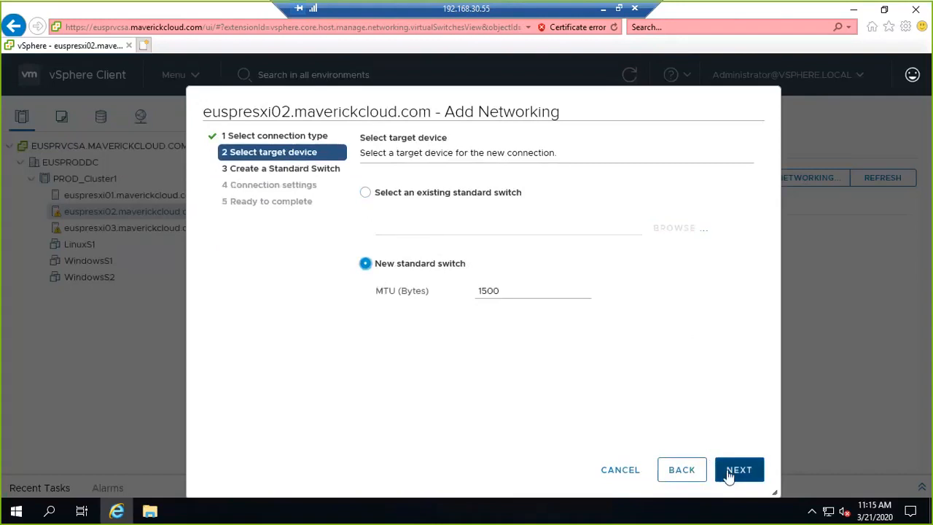
key(Return)
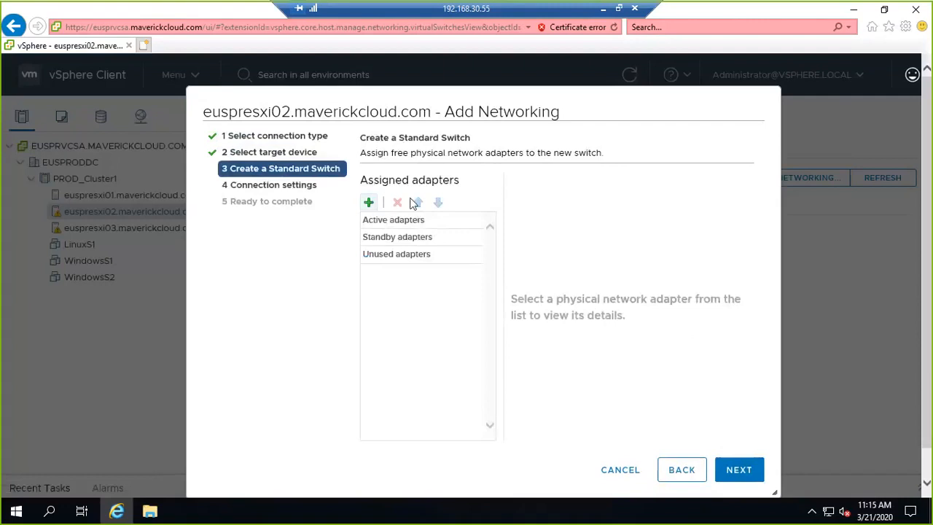
Assign vmnic2 and vmnic3 as active adapters to the new standard switch and proceed to the connection settings
click(369, 203)
ctrl+click(219, 210)
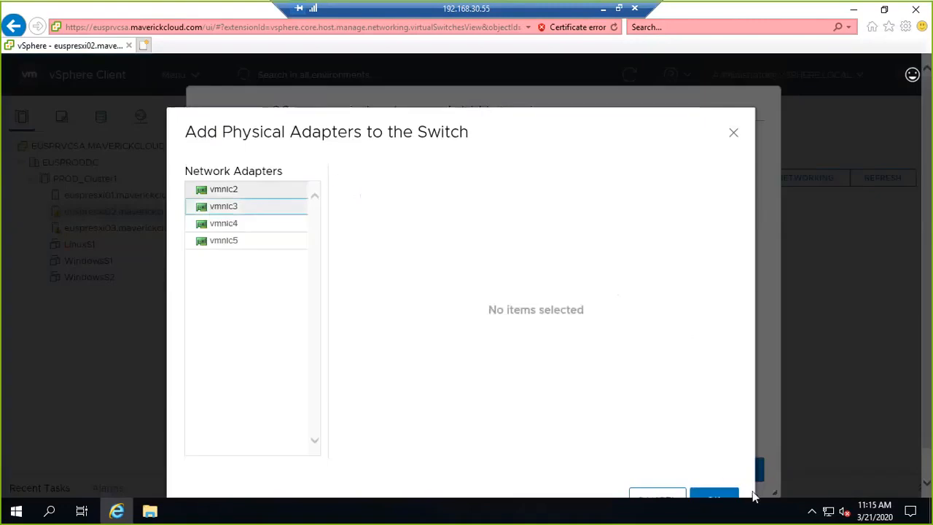
click(717, 493)
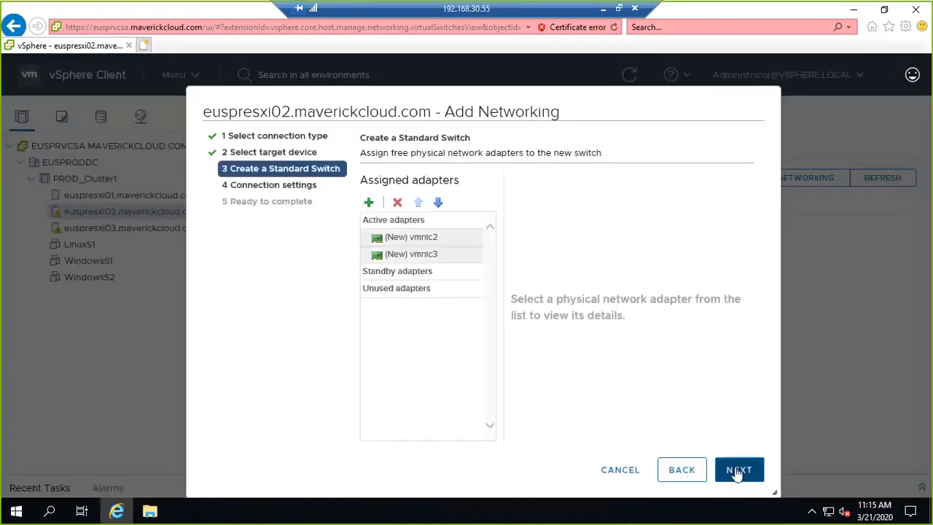
click(734, 470)
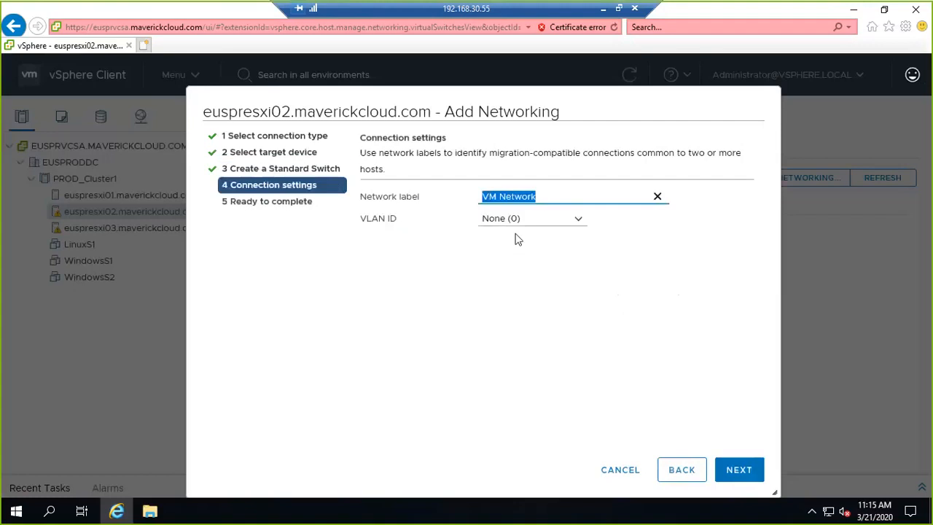
Create the new standard switch with port group VLAN10 and VLAN ID 10, and check the datacenter's network list
text(VLAN10)
key(Tab)
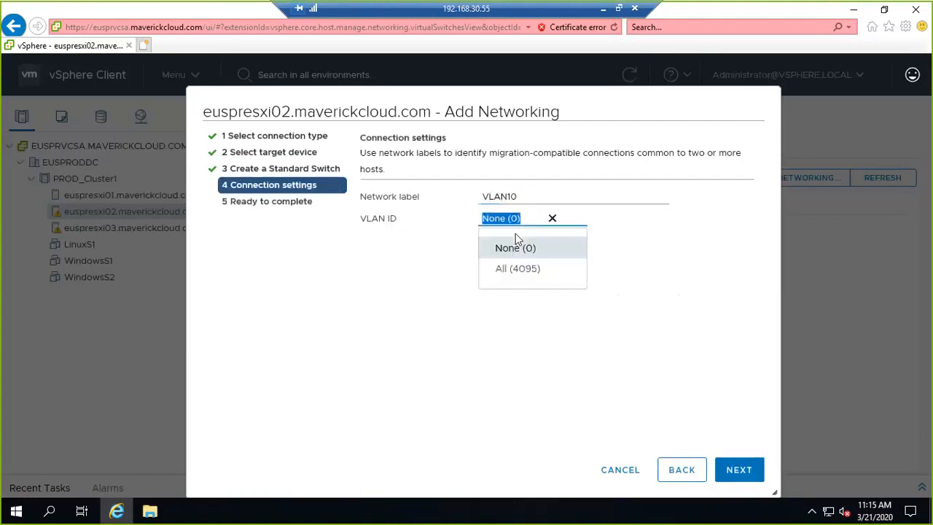
text(10)
key(Tab)
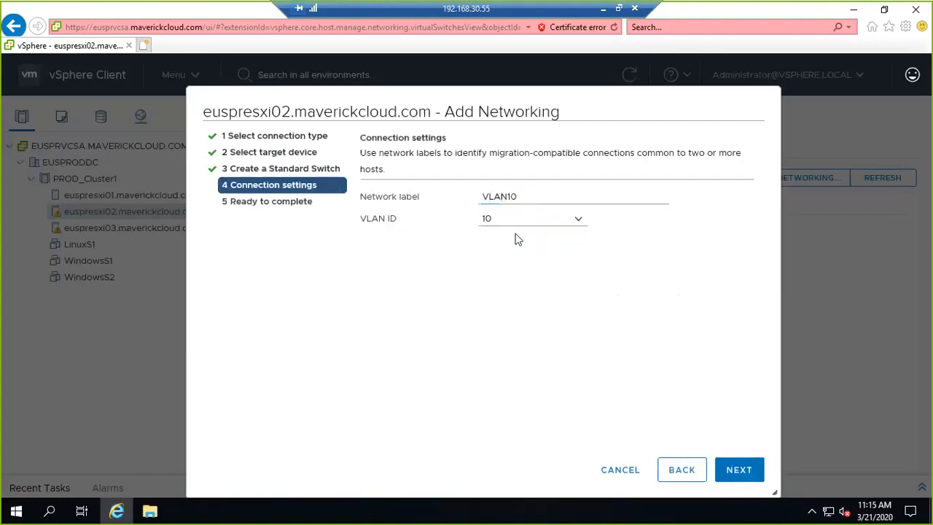
click(740, 471)
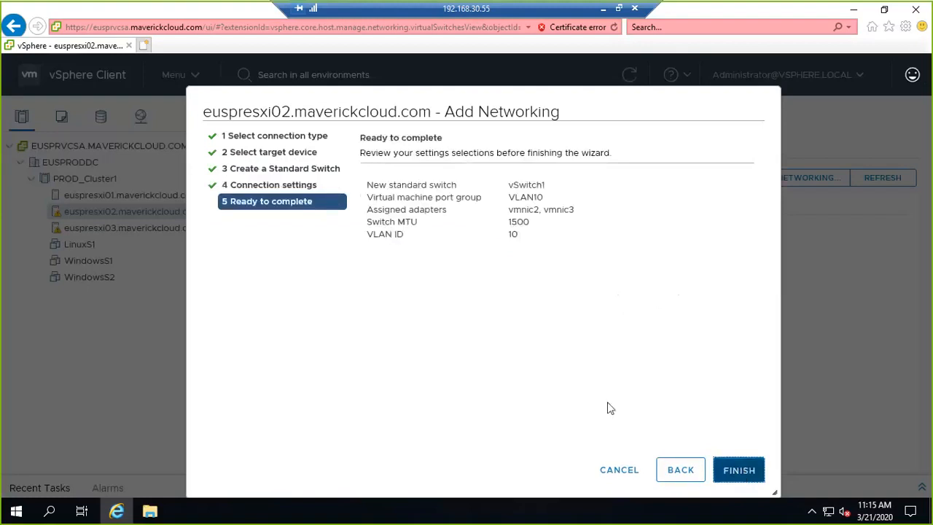
key(Return)
click(388, 230)
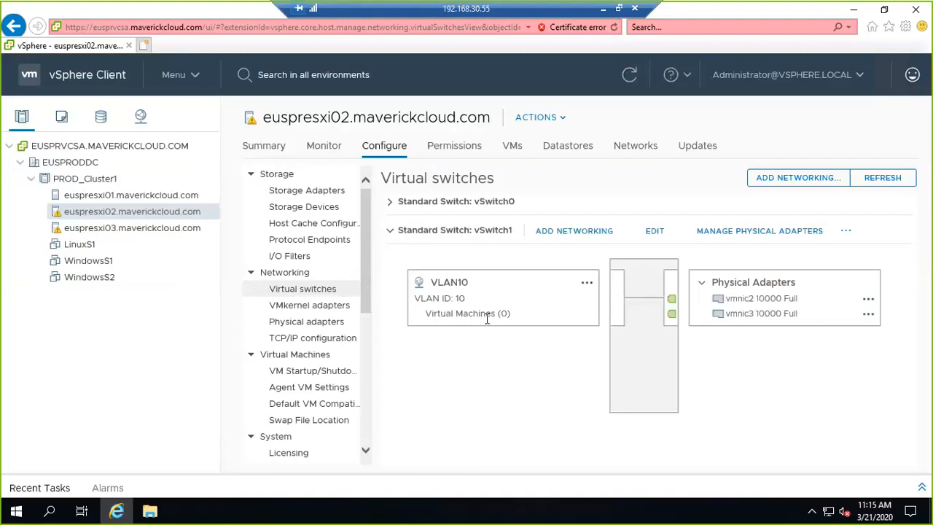
click(143, 118)
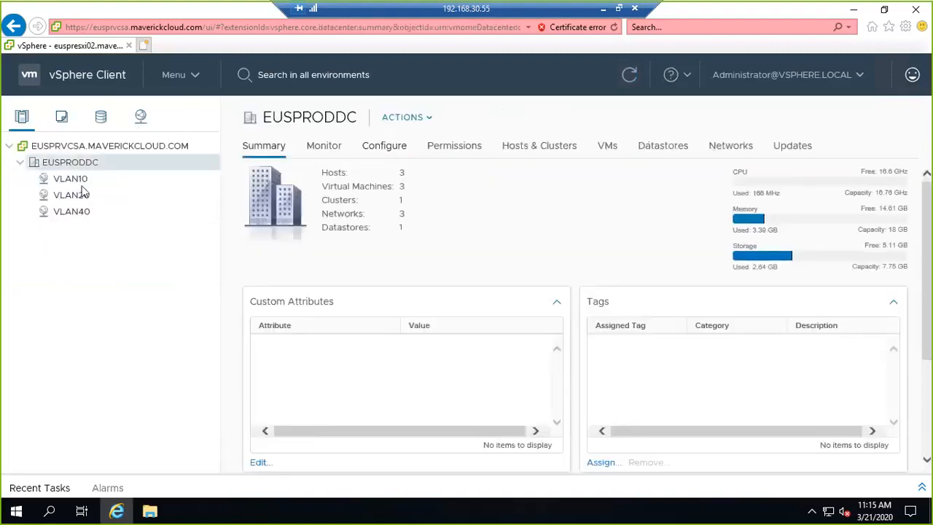
click(21, 117)
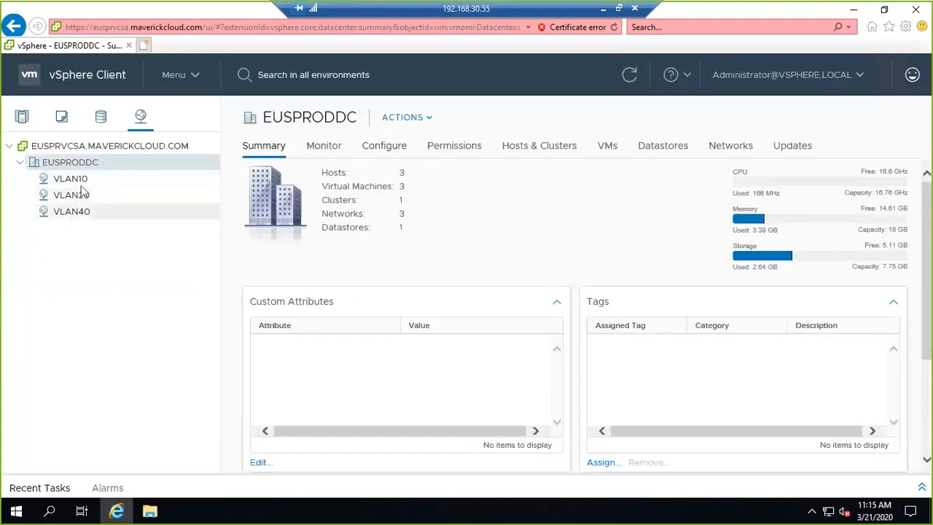
click(25, 120)
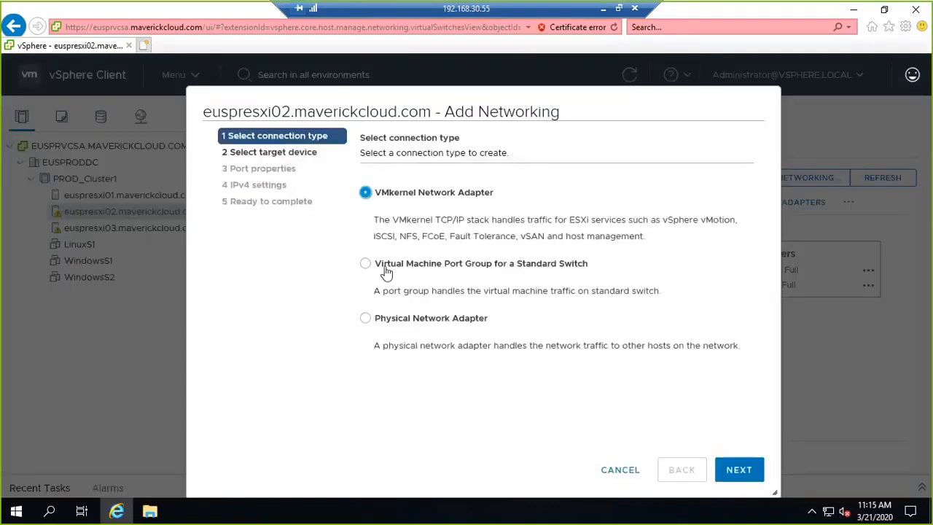
Start adding a virtual machine port group on host euspresxi02, targeting the existing standard switch vSwitch1
click(380, 266)
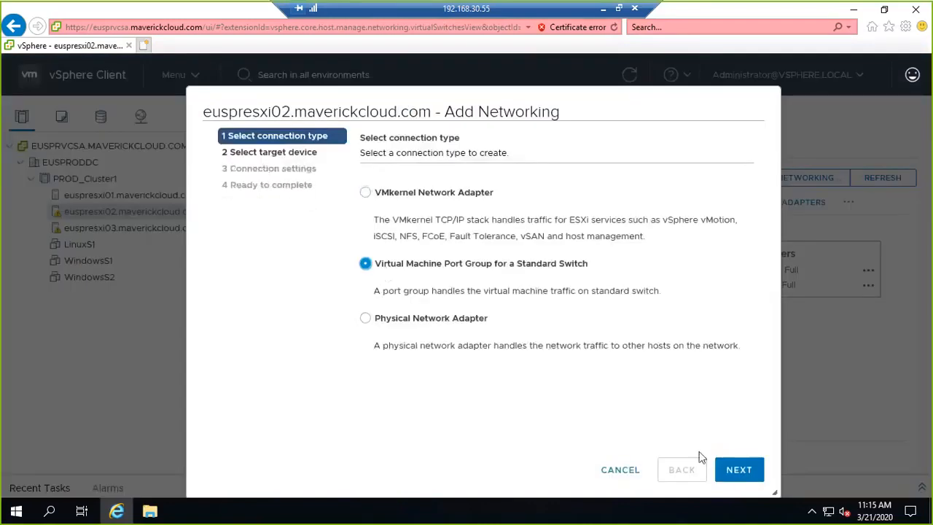
click(737, 470)
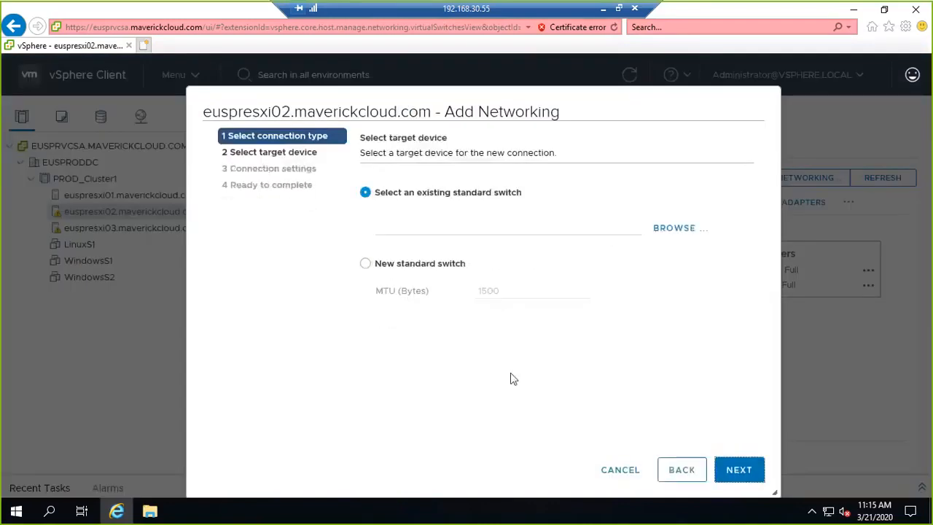
click(691, 235)
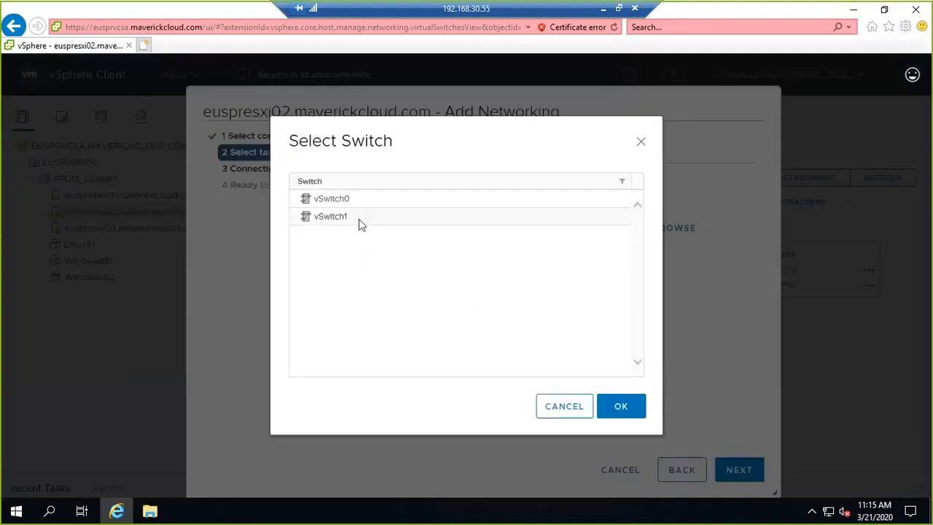
click(359, 219)
click(634, 411)
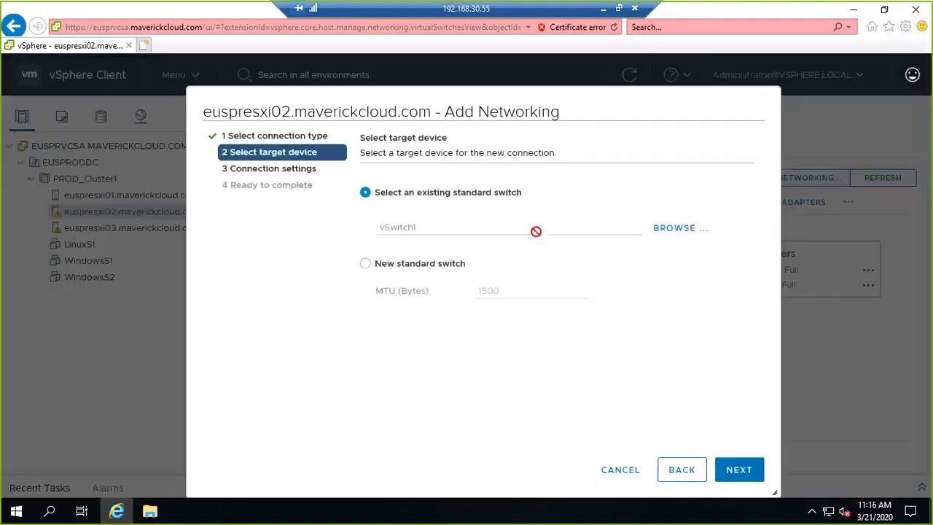
click(719, 469)
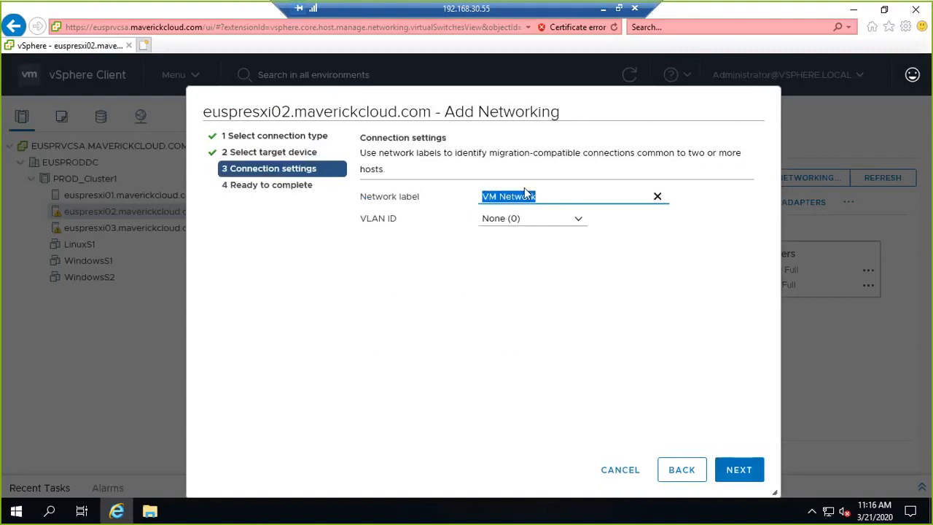
Create the port group with network label vlan20 and VLAN ID 20, and check vSwitch1 and the datacenter's network list
text(vlan20)
key(Tab)
text(20)
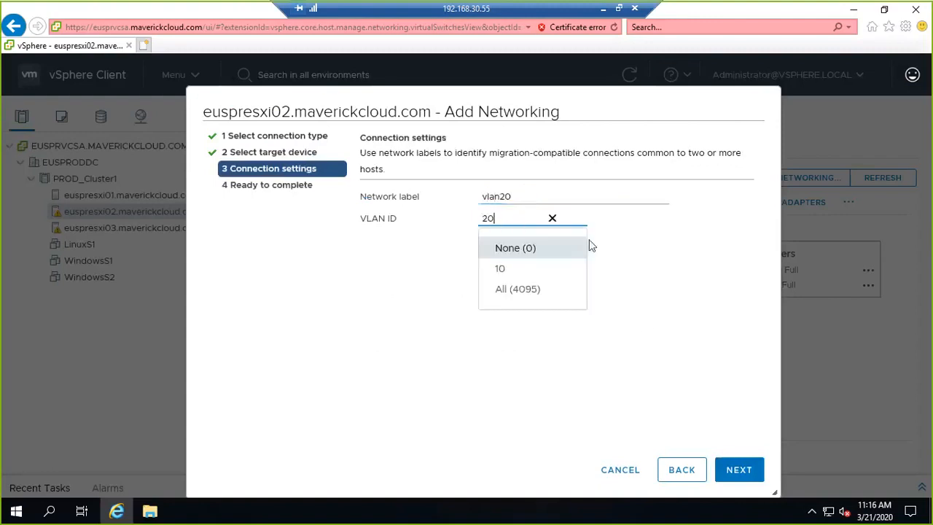
click(643, 318)
click(740, 470)
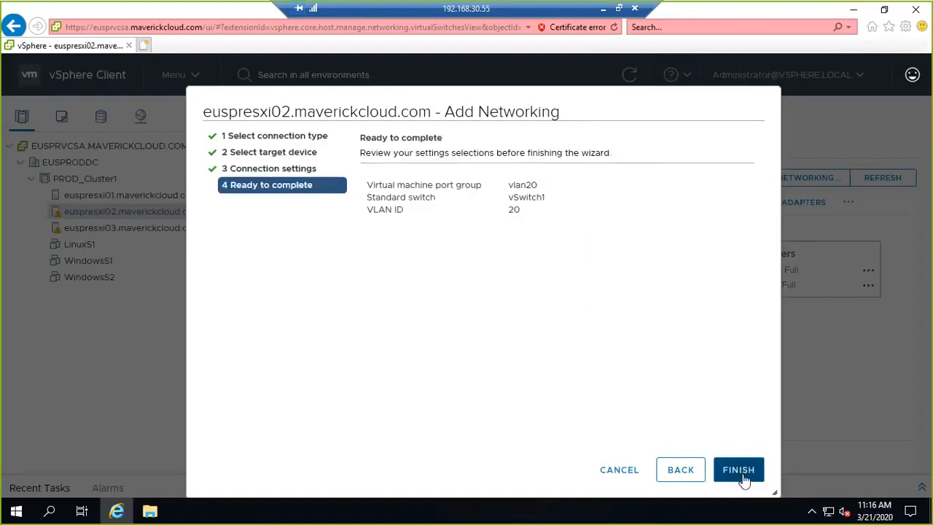
key(Return)
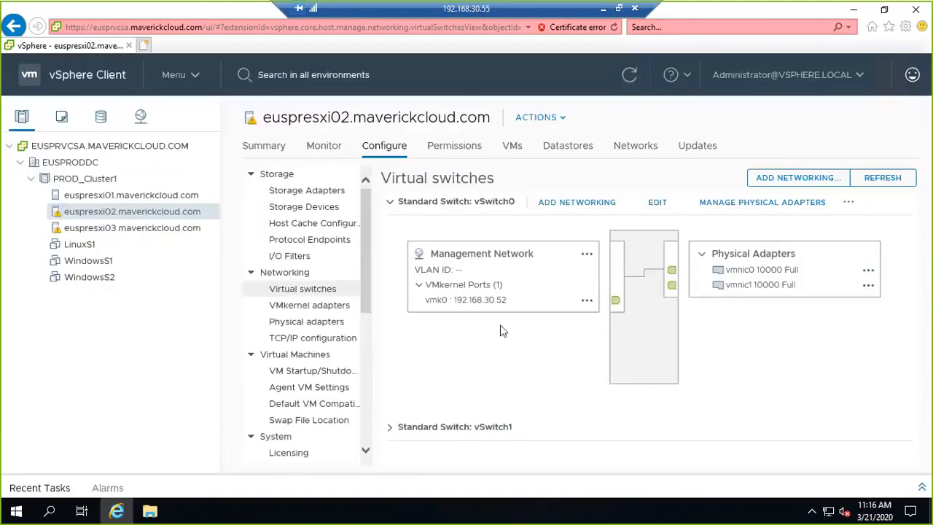
click(389, 202)
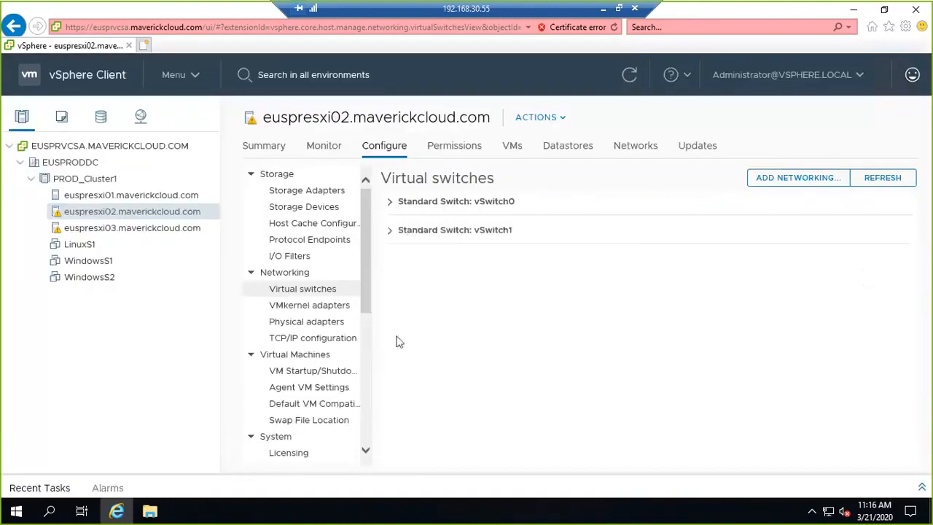
click(390, 231)
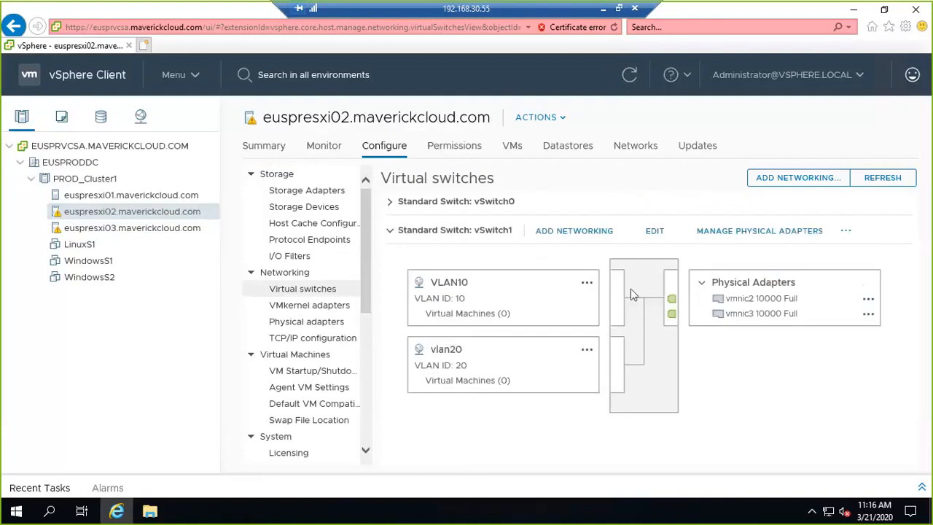
click(140, 118)
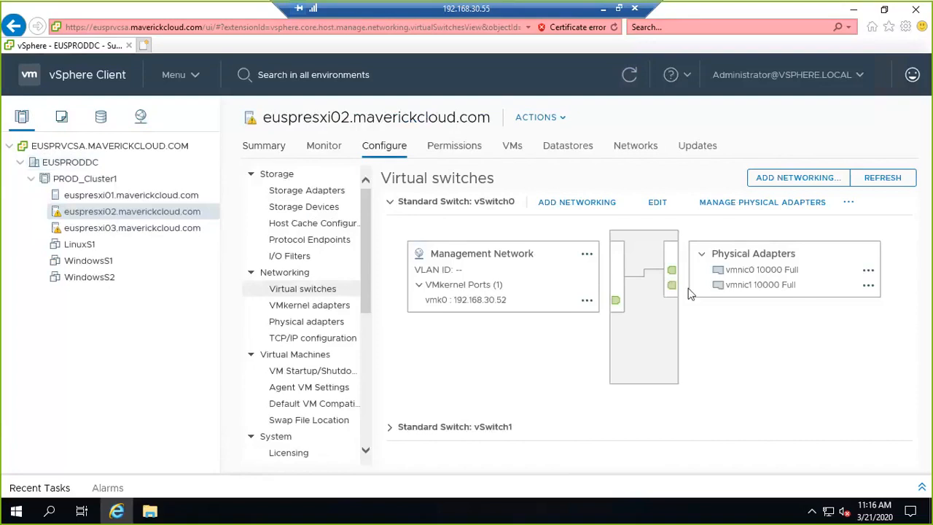
Rename the vlan20 port group on vSwitch1 to VLAN20 and check the datacenter's network list
click(392, 203)
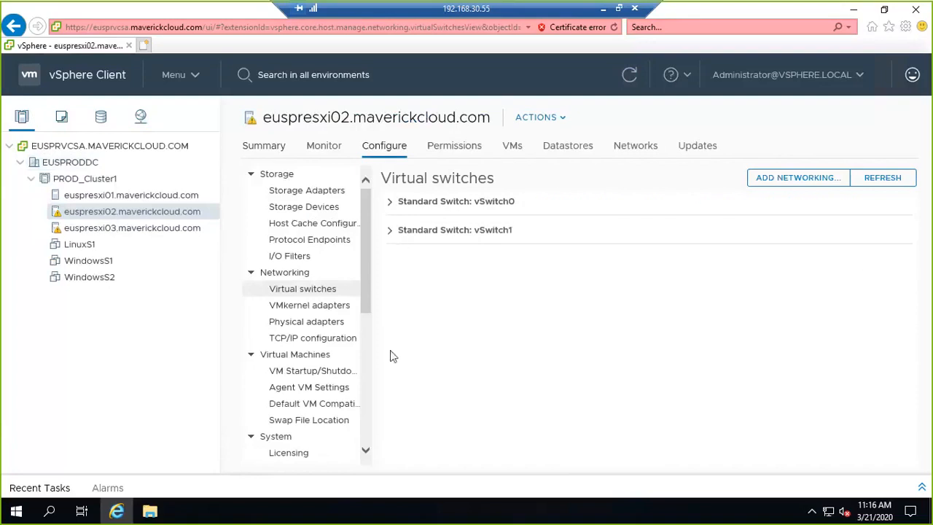
click(393, 232)
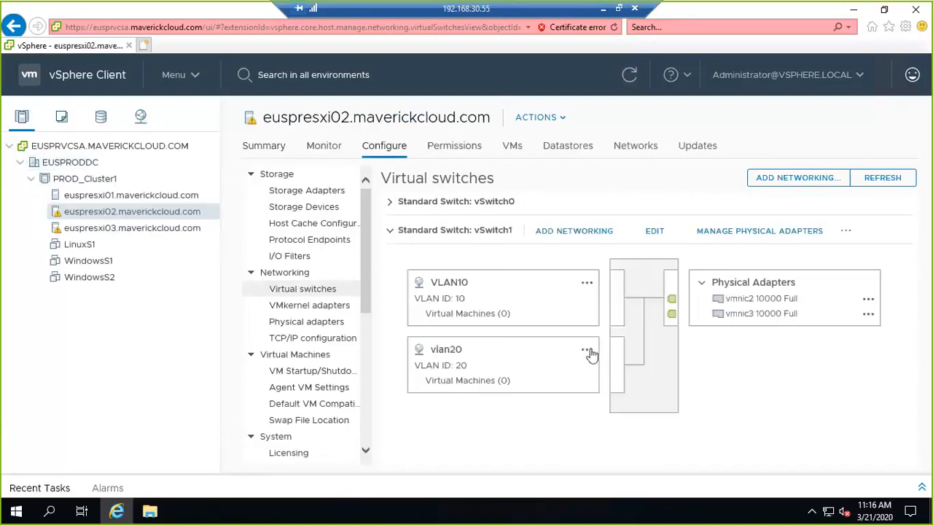
click(587, 349)
click(608, 386)
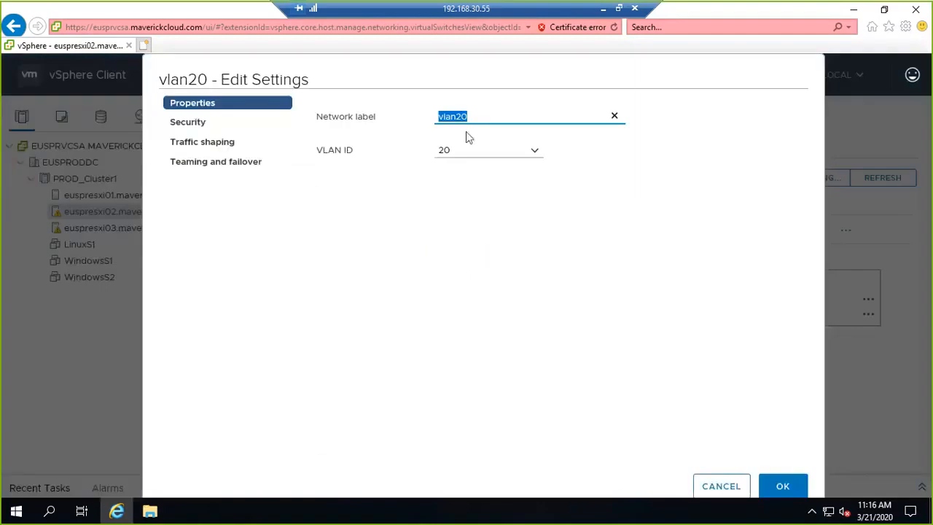
text(VLAN20)
click(784, 486)
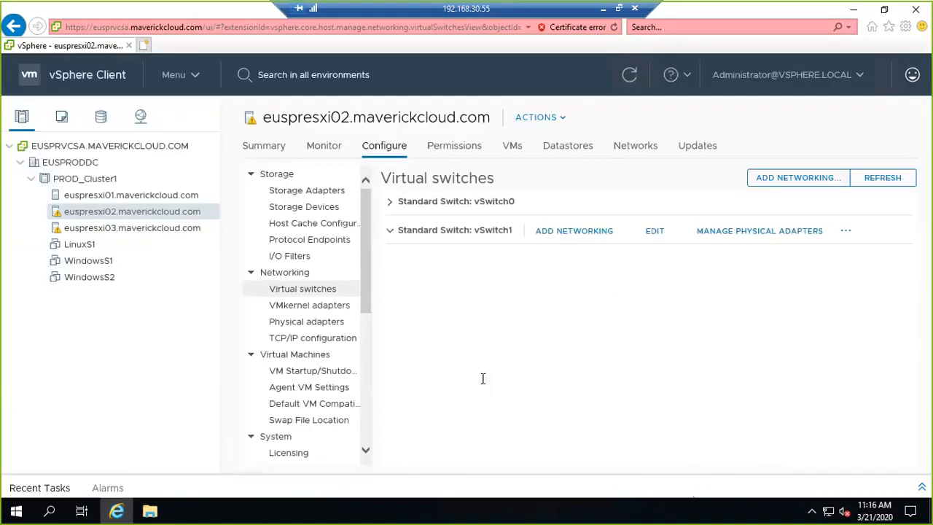
click(141, 118)
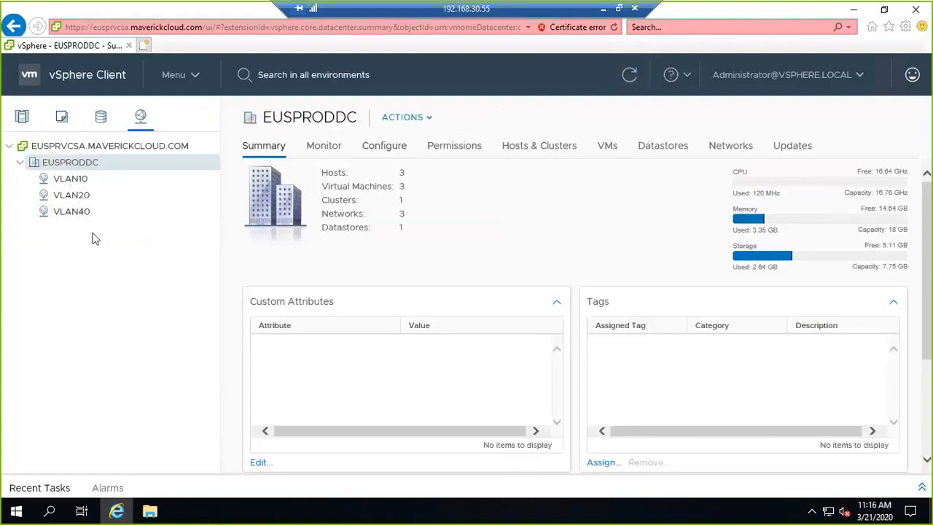
click(32, 118)
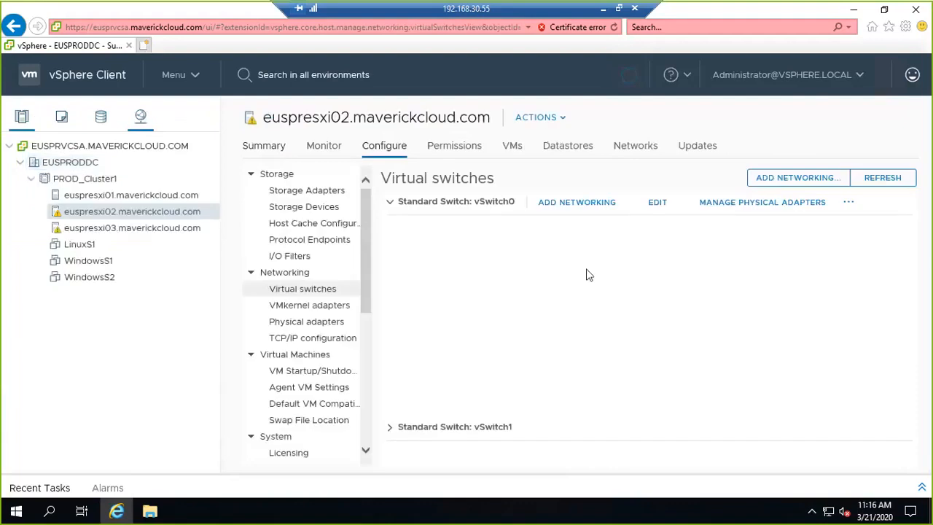
Start adding another virtual machine port group to vSwitch1 on host euspresxi02 and proceed to its connection settings
click(390, 209)
click(402, 238)
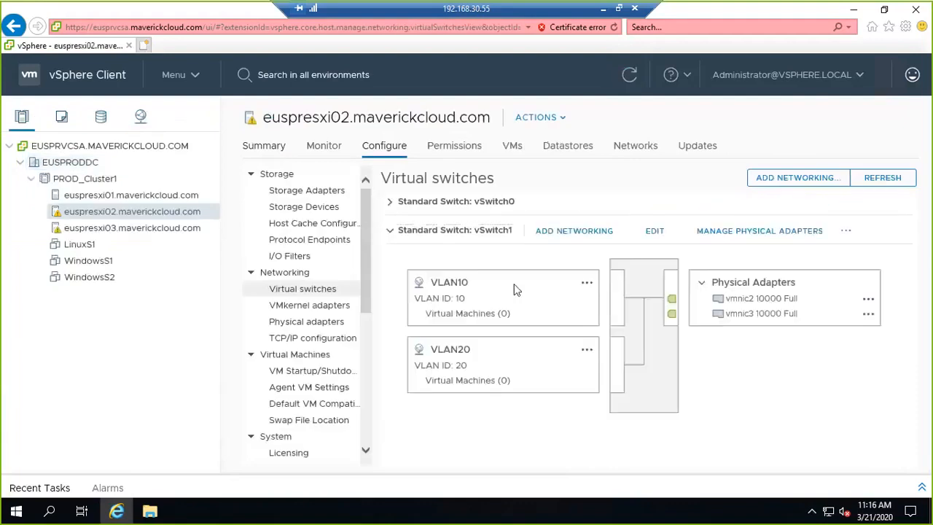
click(814, 185)
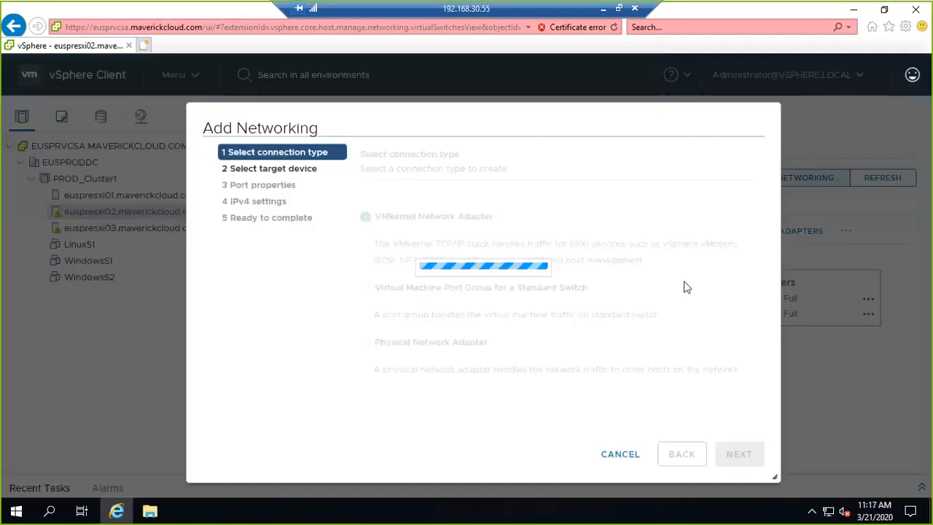
click(460, 275)
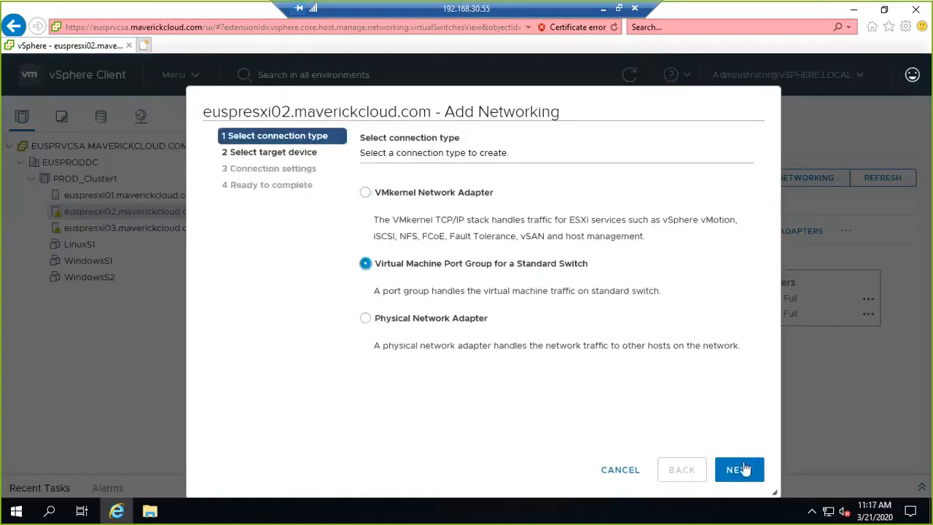
click(738, 469)
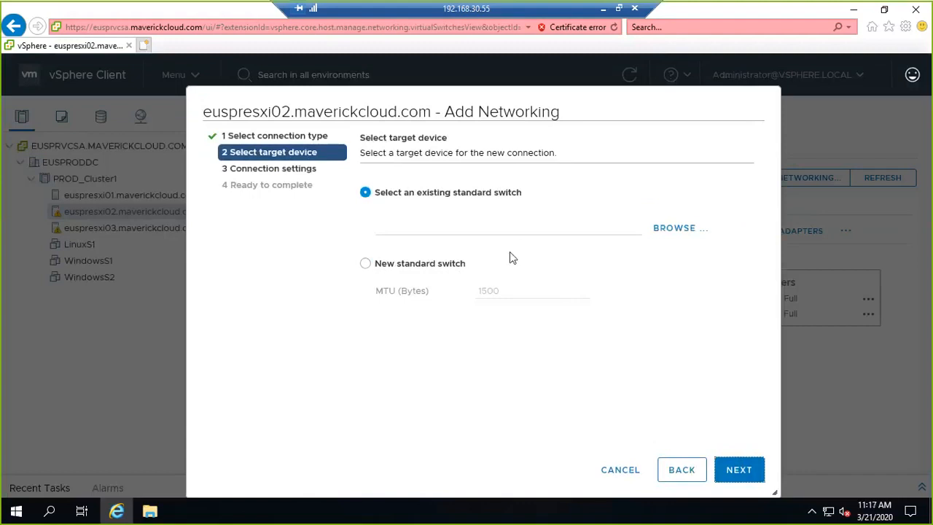
click(691, 232)
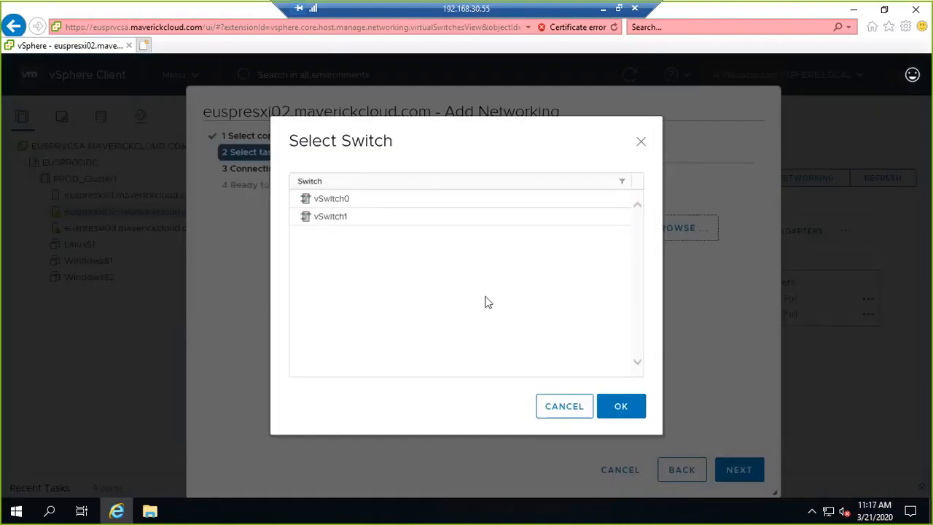
click(344, 217)
click(618, 414)
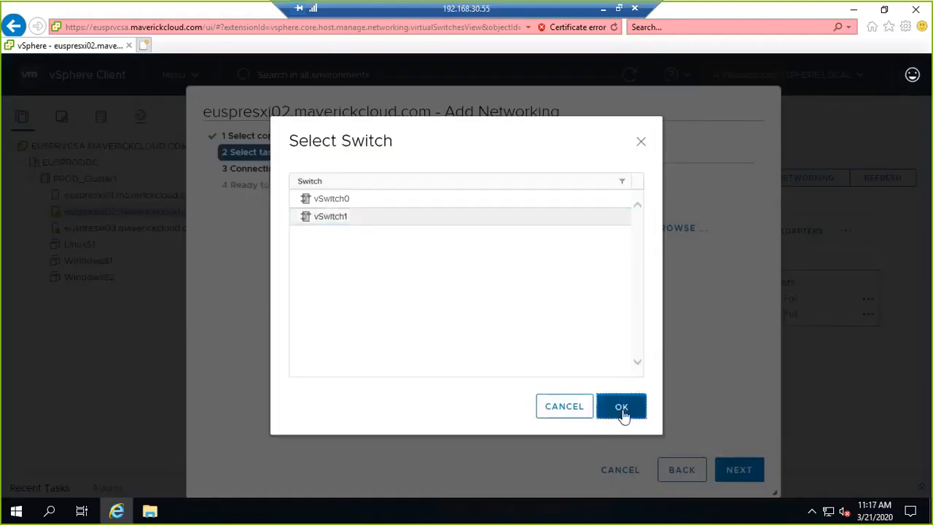
click(746, 479)
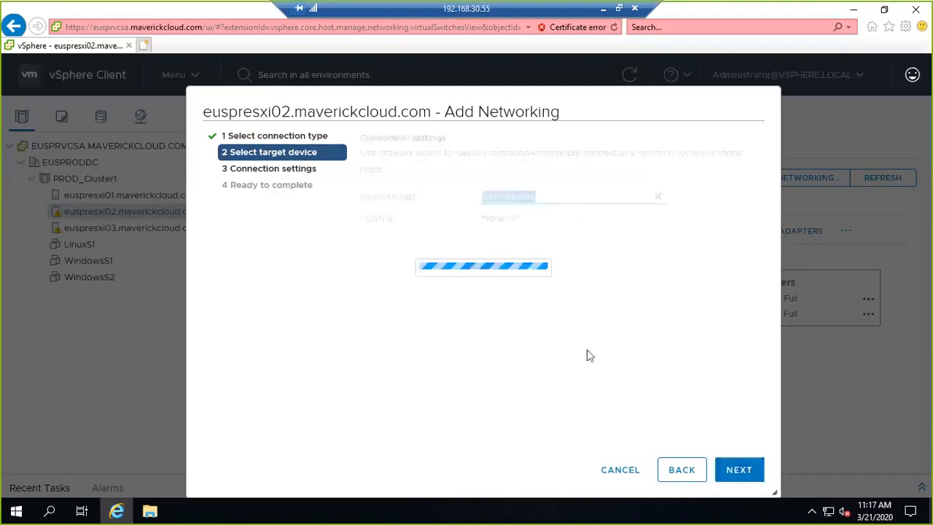
Label the new port group VLAN40, set its VLAN ID to 40, and finish creating it
text(VLAN40)
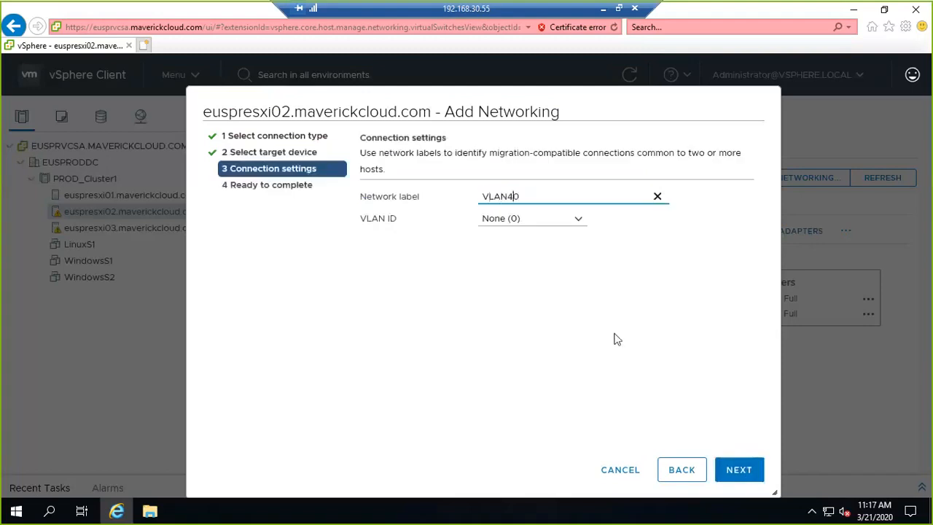
key(Tab)
text(40)
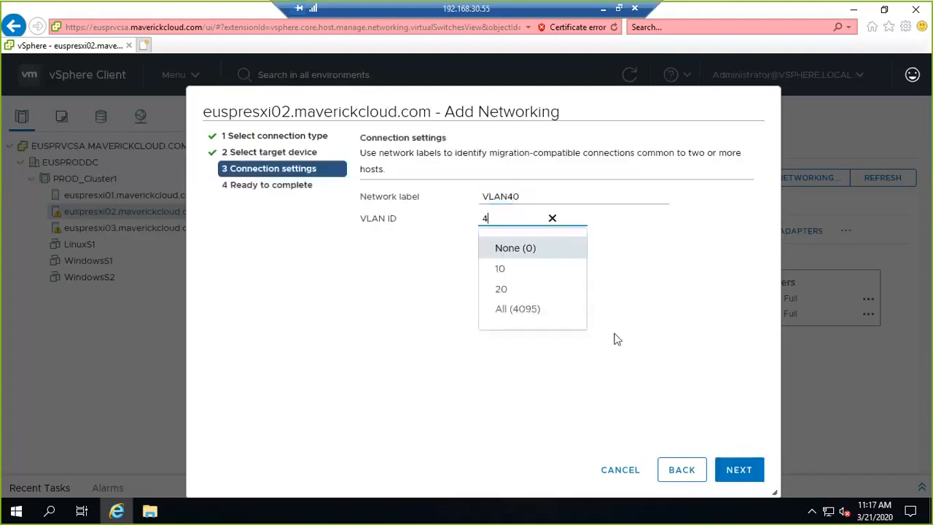
click(739, 471)
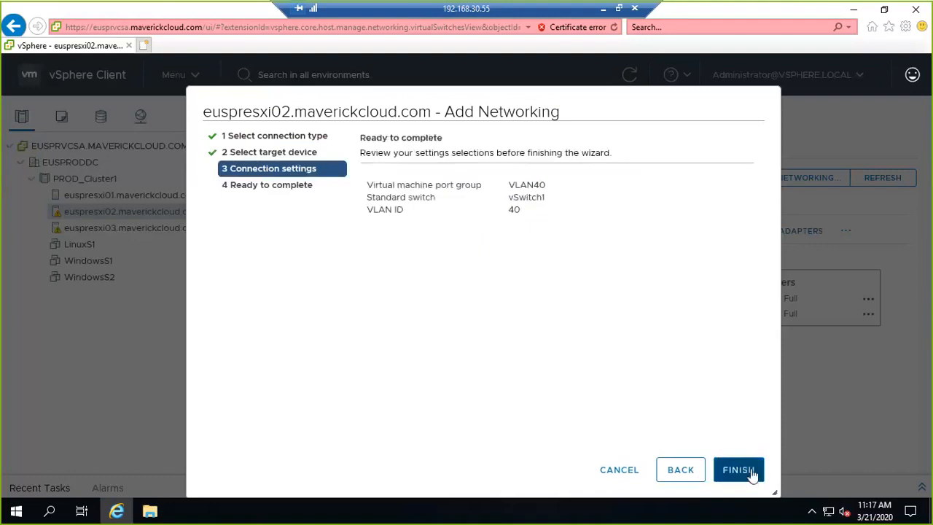
key(Return)
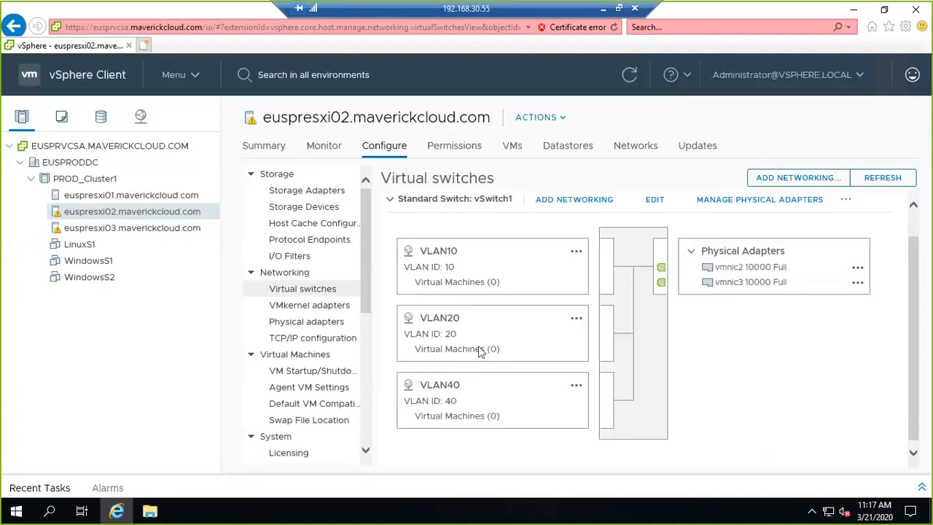
Add vmnic1 as an active physical adapter to vSwitch0 on host euspresxi03
click(173, 195)
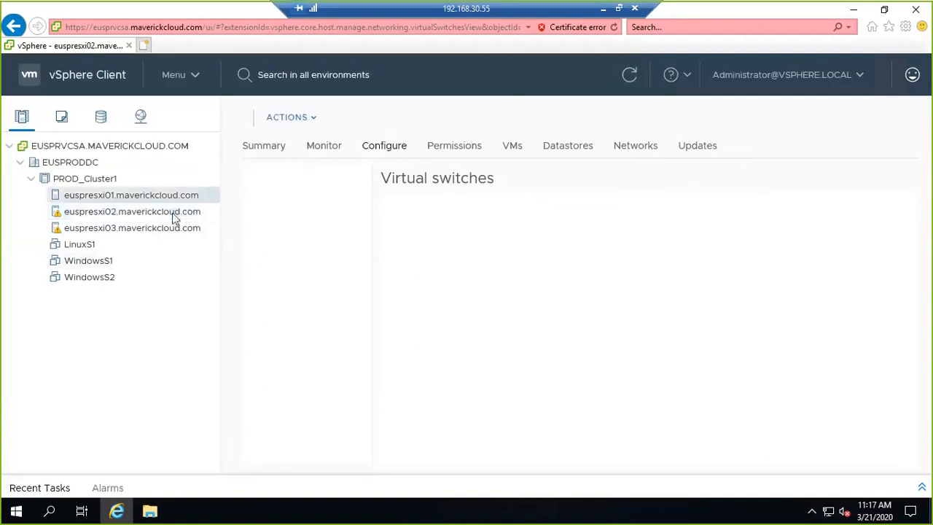
click(176, 214)
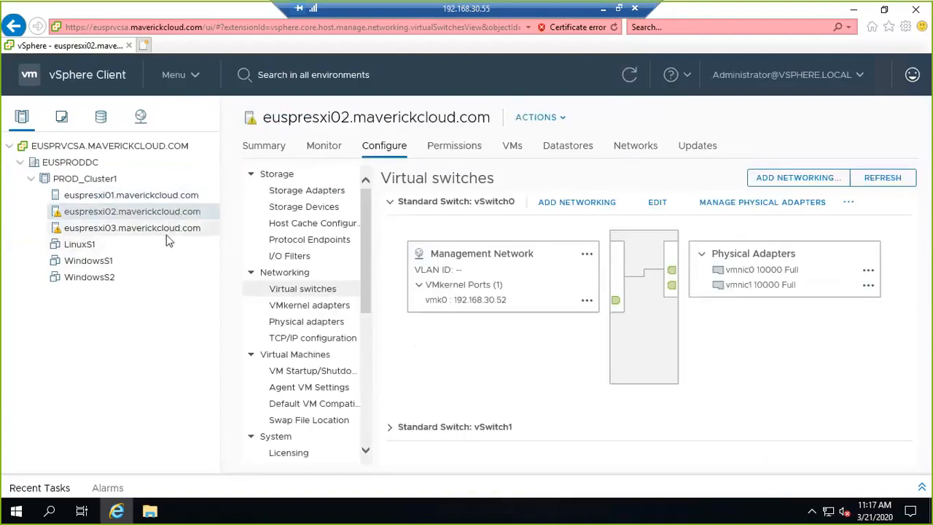
click(173, 229)
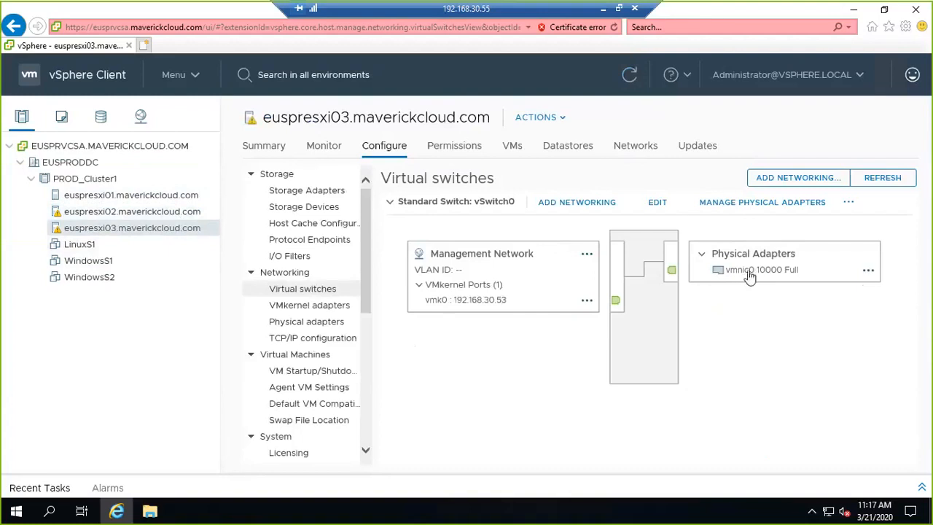
click(758, 203)
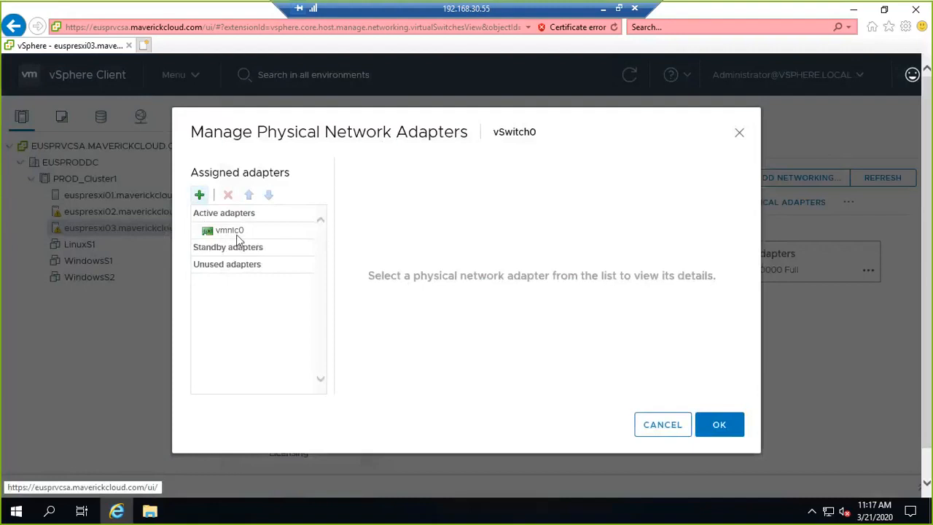
click(199, 194)
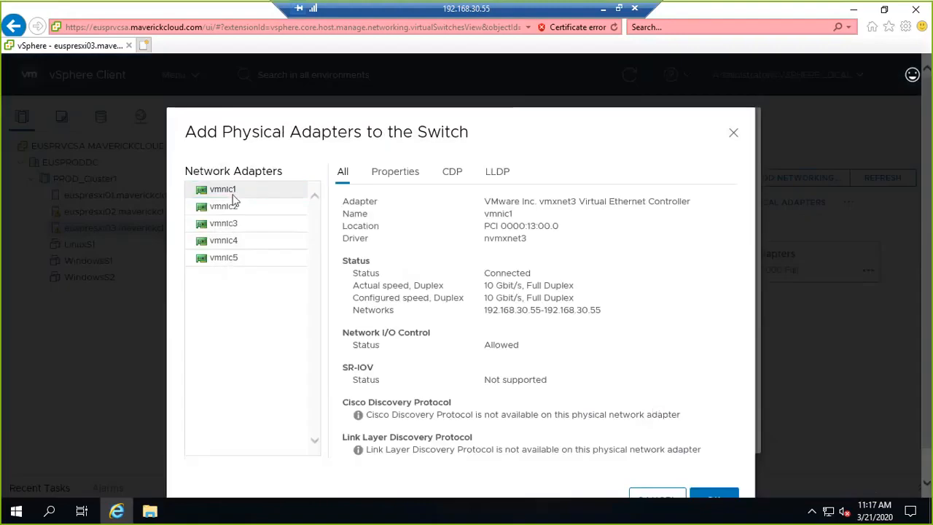
click(715, 495)
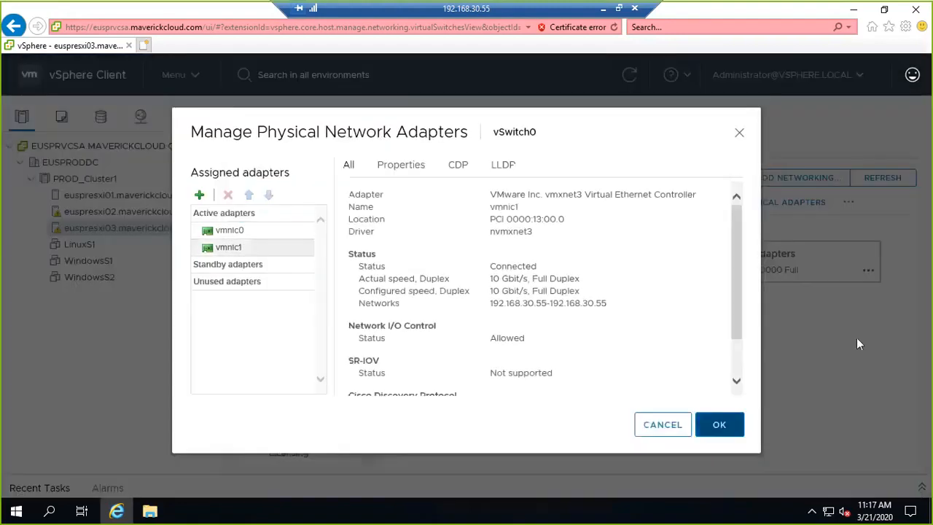
click(717, 425)
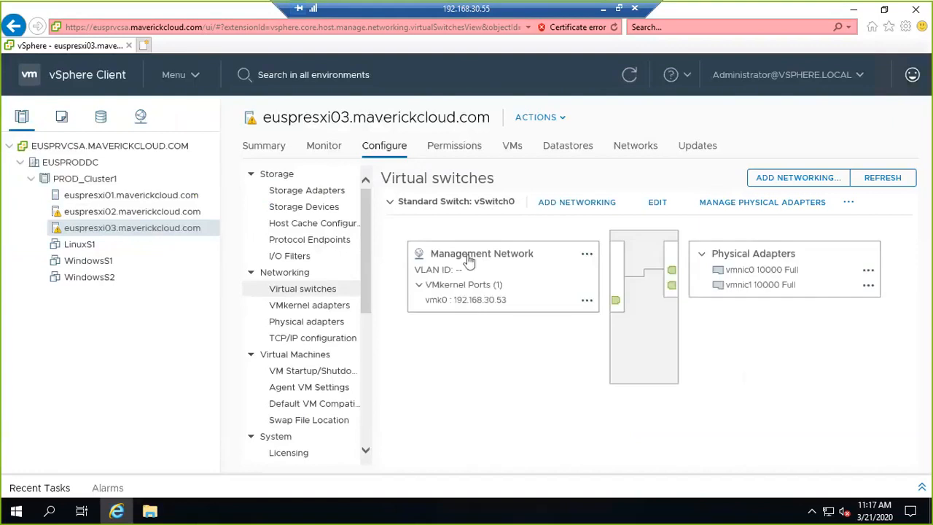
Start adding a virtual machine port group on euspresxi03 using a new standard switch with MTU 1500 and adapters vmnic2 and vmnic3
click(820, 180)
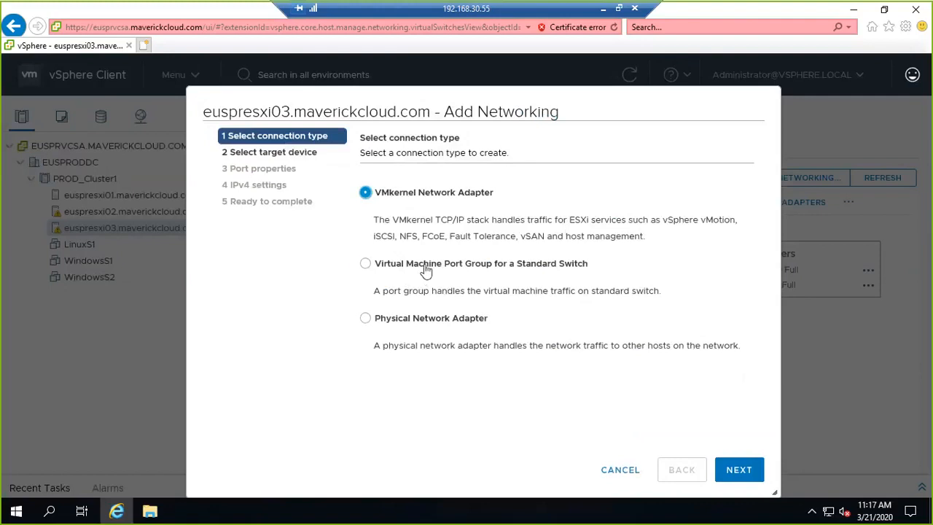
click(428, 264)
click(739, 469)
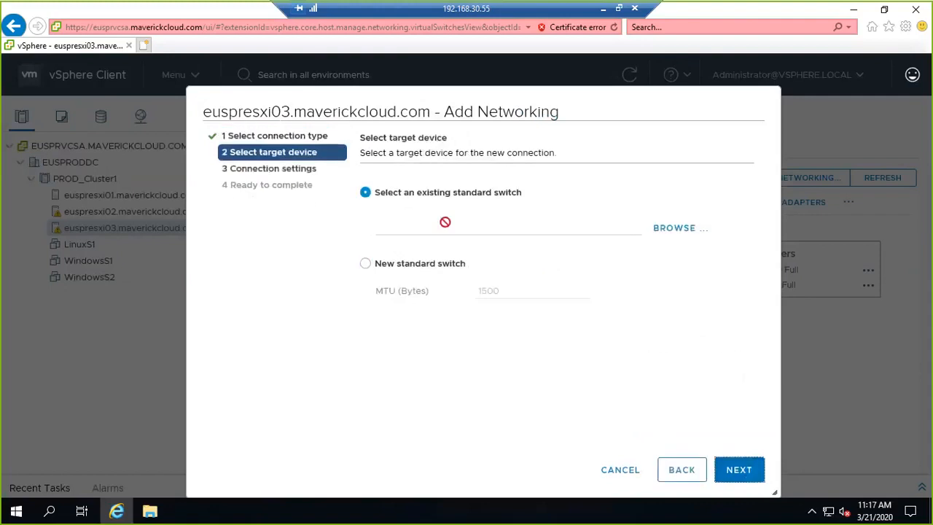
click(442, 269)
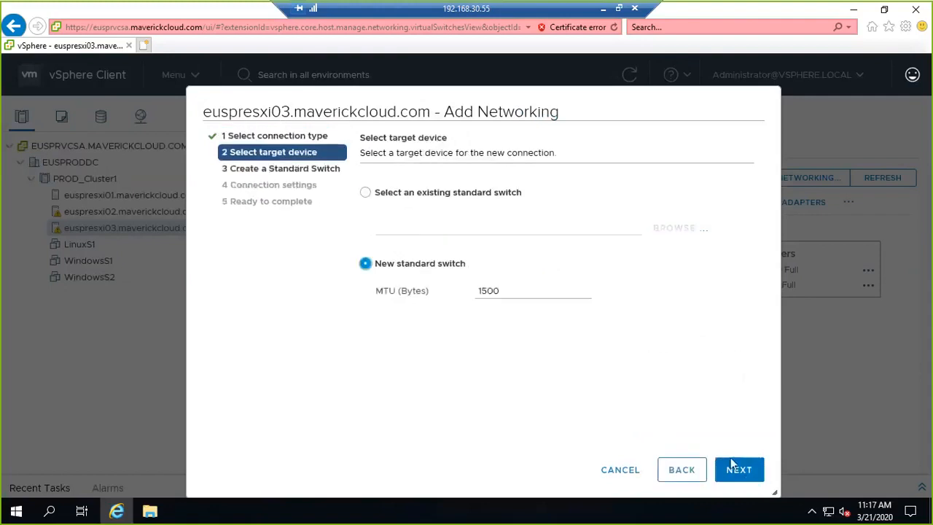
click(739, 469)
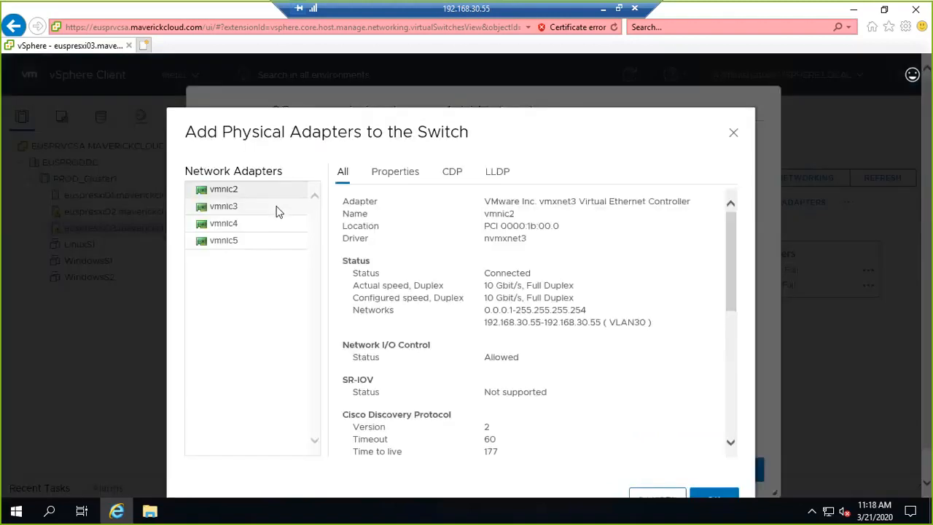
ctrl+click(276, 212)
click(714, 497)
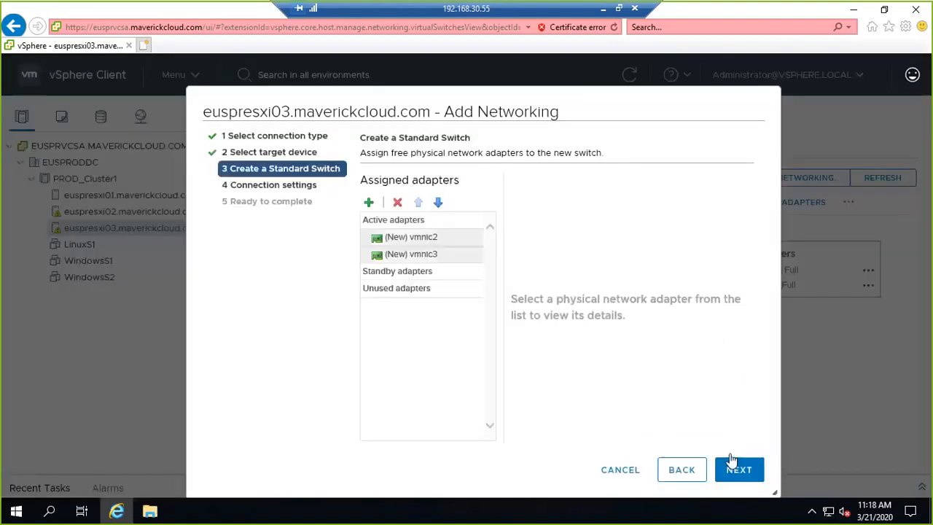
click(735, 466)
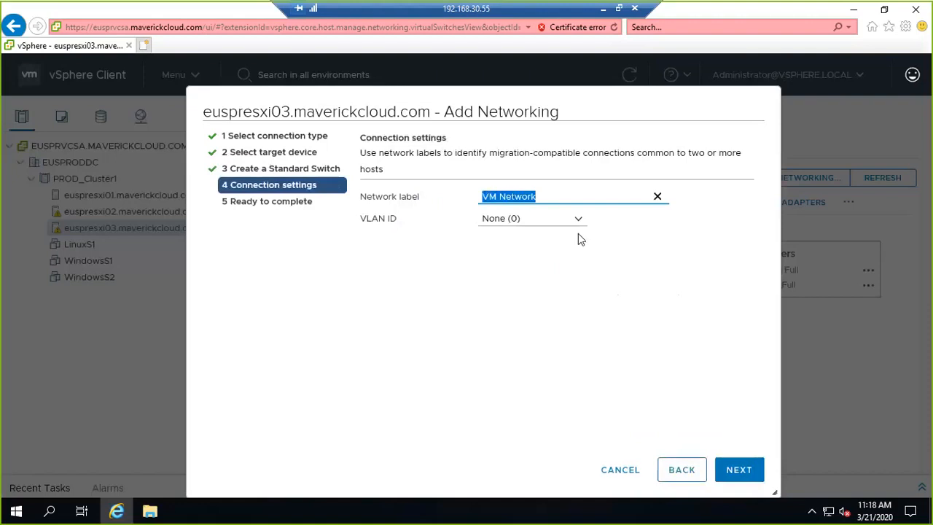
Label the port group VLAN10 with VLAN ID 10, finish creating it, and show the details of vSwitch1
text(VLAN10)
key(Tab)
text(10)
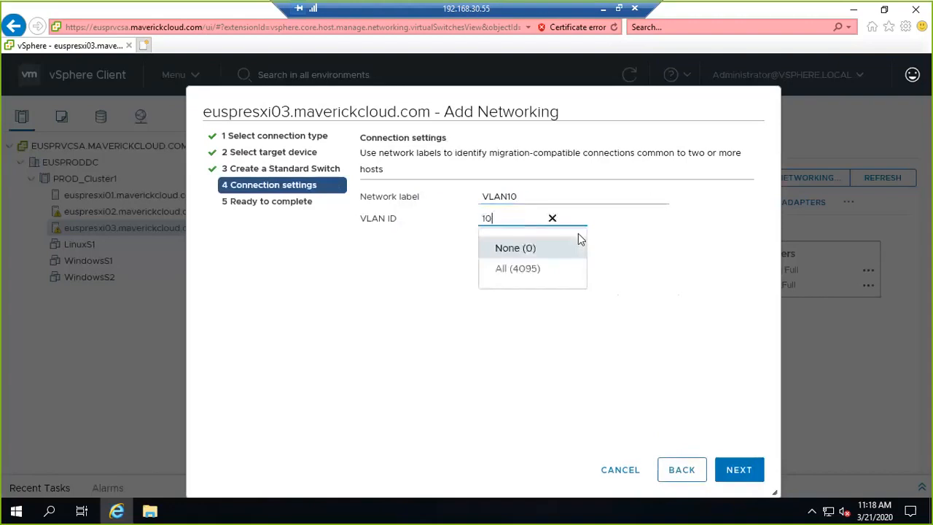
key(Tab)
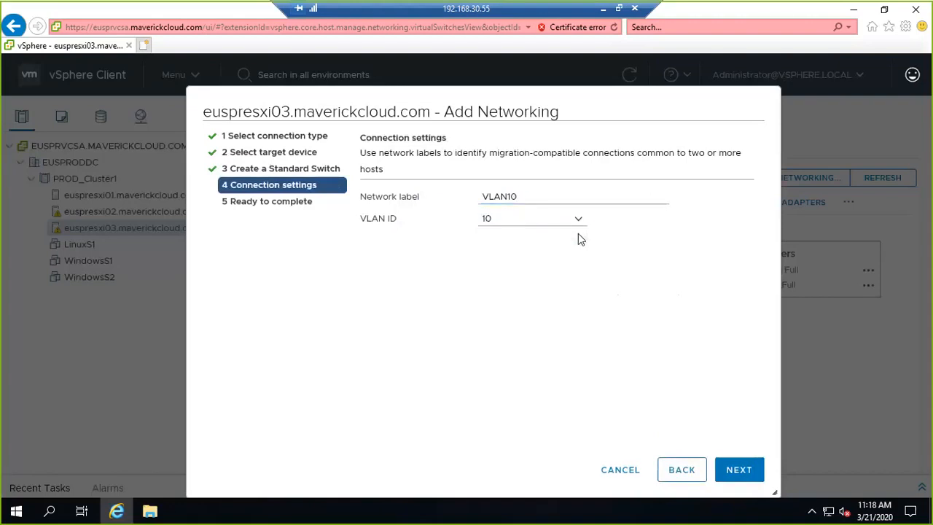
click(744, 470)
click(746, 470)
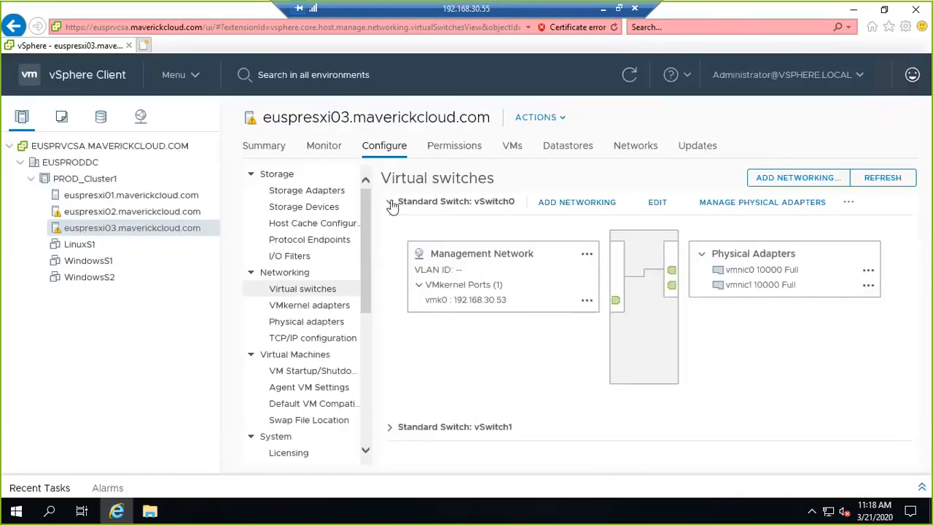
click(391, 202)
click(390, 230)
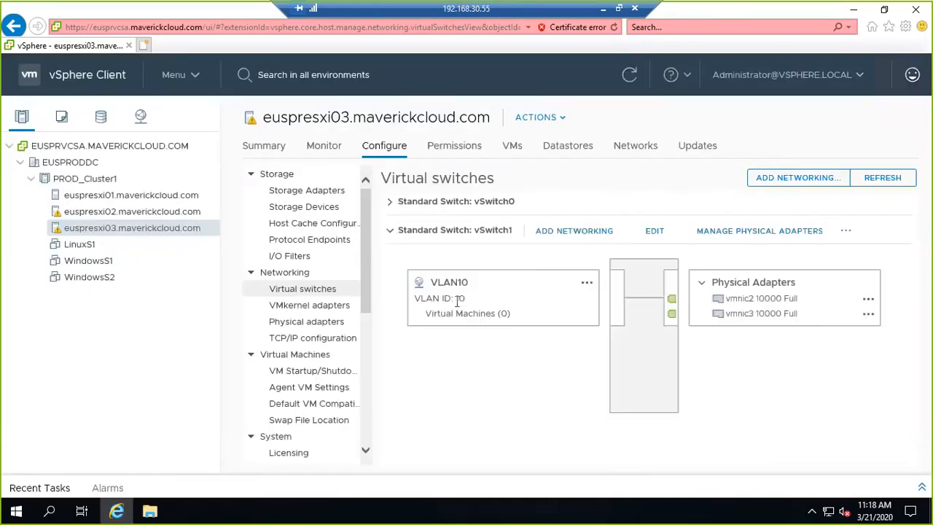
Start adding a virtual machine port group to the existing vSwitch1 on euspresxi03 and proceed to its connection settings
click(806, 180)
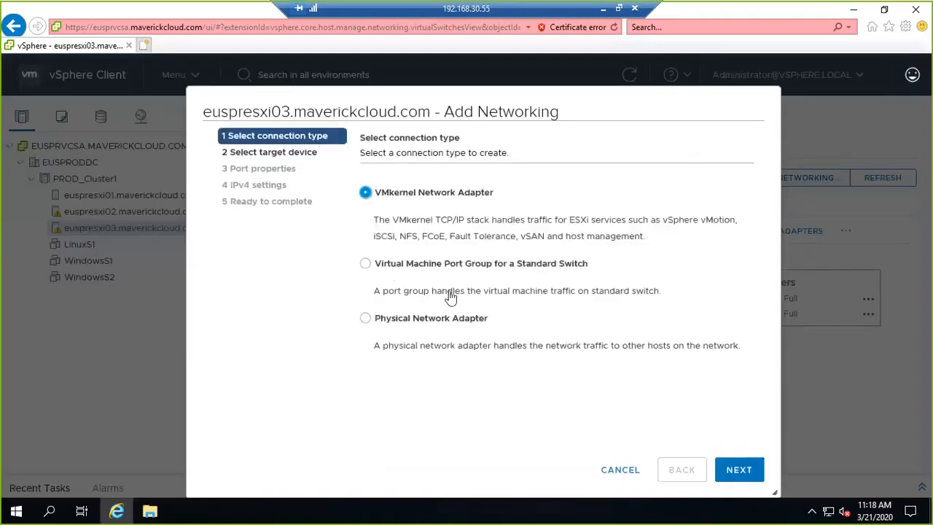
click(448, 292)
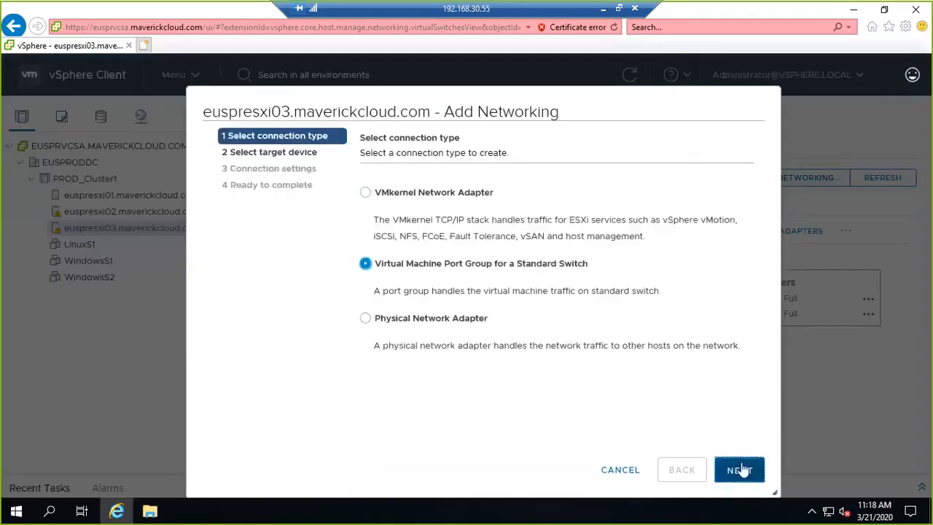
click(738, 470)
click(365, 264)
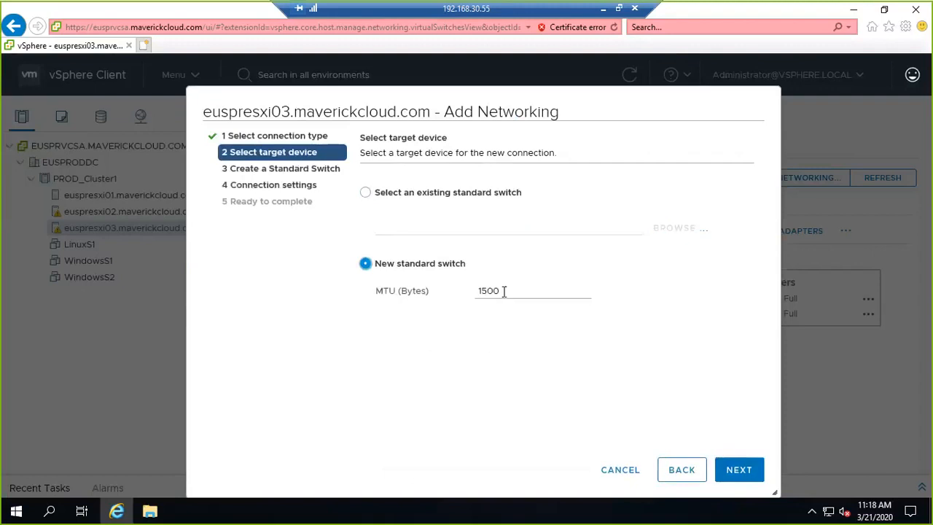
click(431, 192)
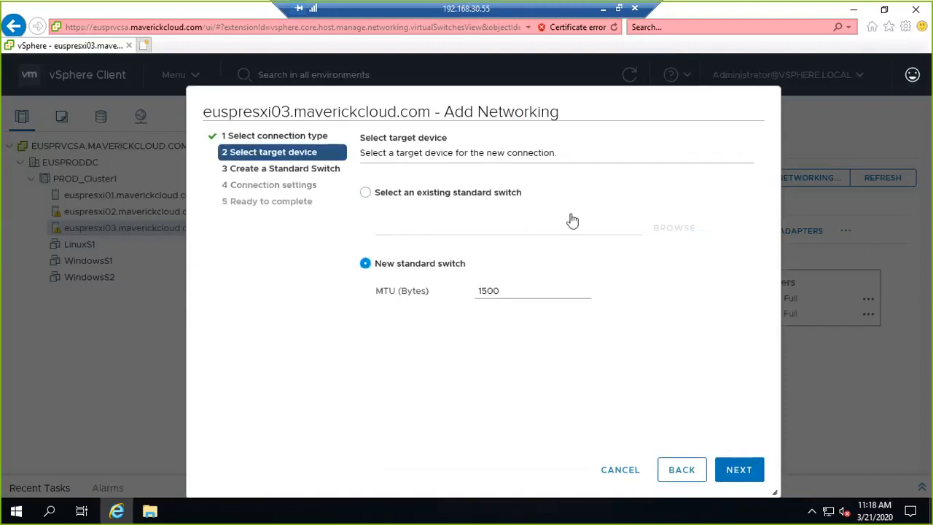
click(672, 231)
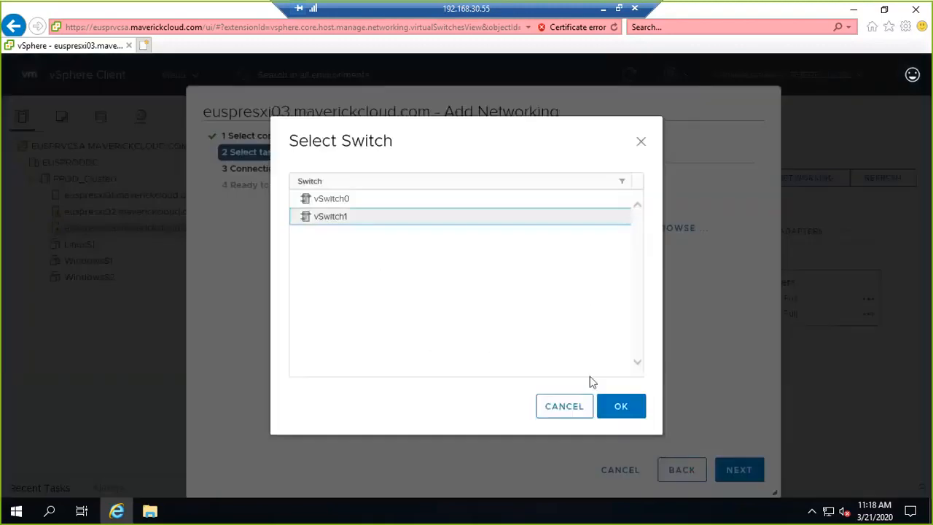
click(615, 406)
click(739, 470)
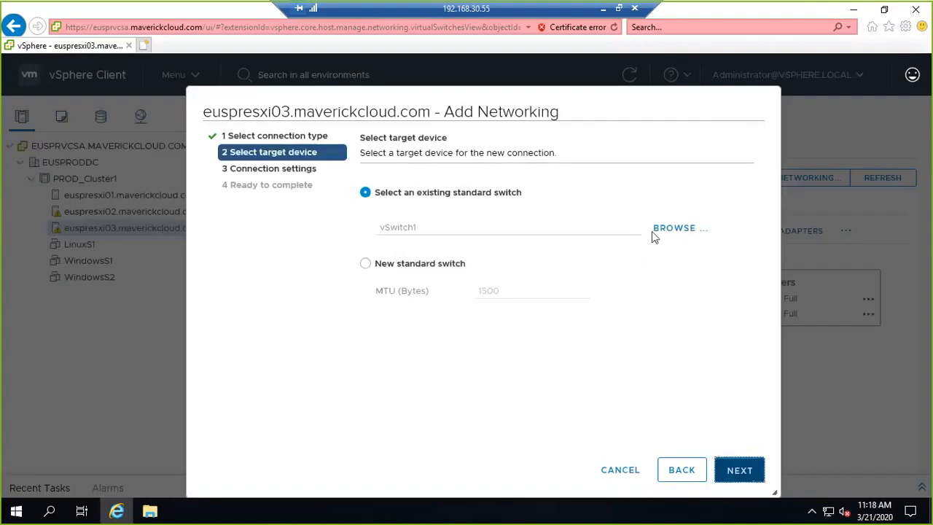
Label the port group VLAN20, set its VLAN ID to 20, and finish creating it on vSwitch1
text(VLAn20)
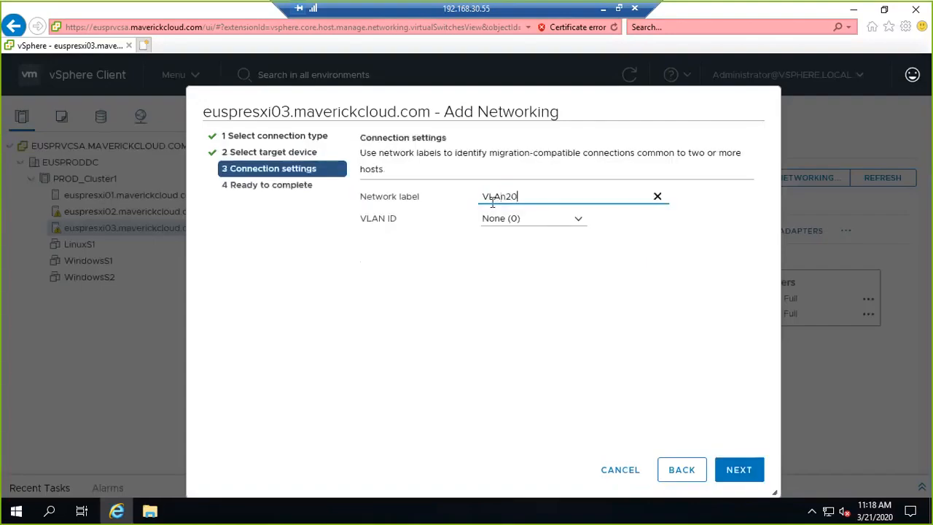
key(Tab)
text(20VLAN20)
key(Tab)
text(20)
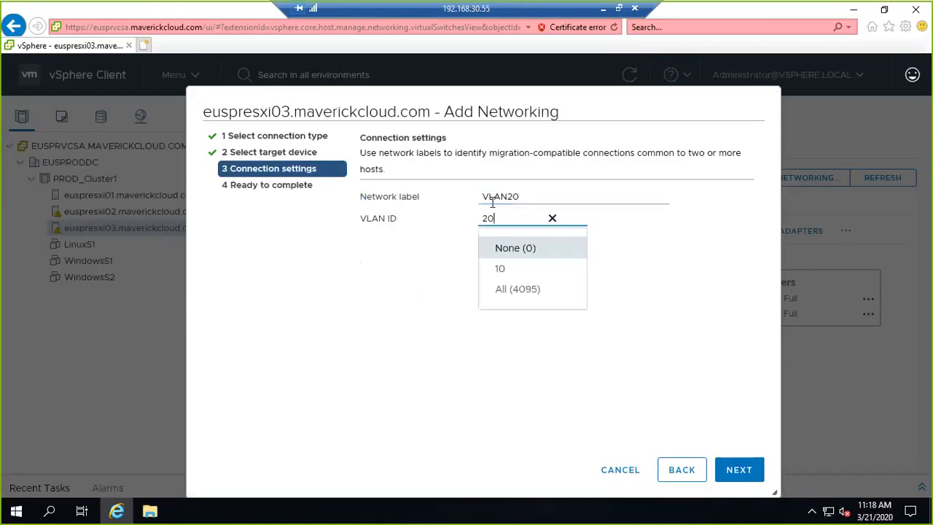
key(Tab)
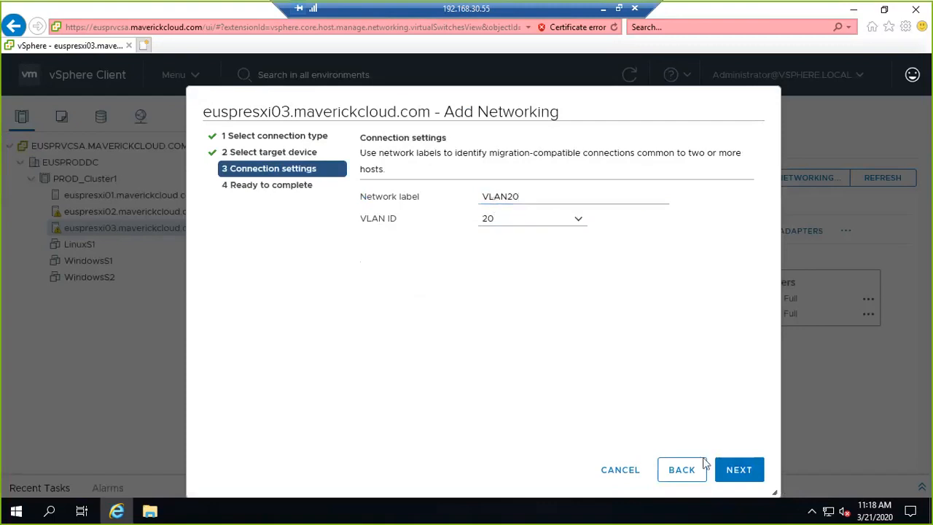
click(750, 472)
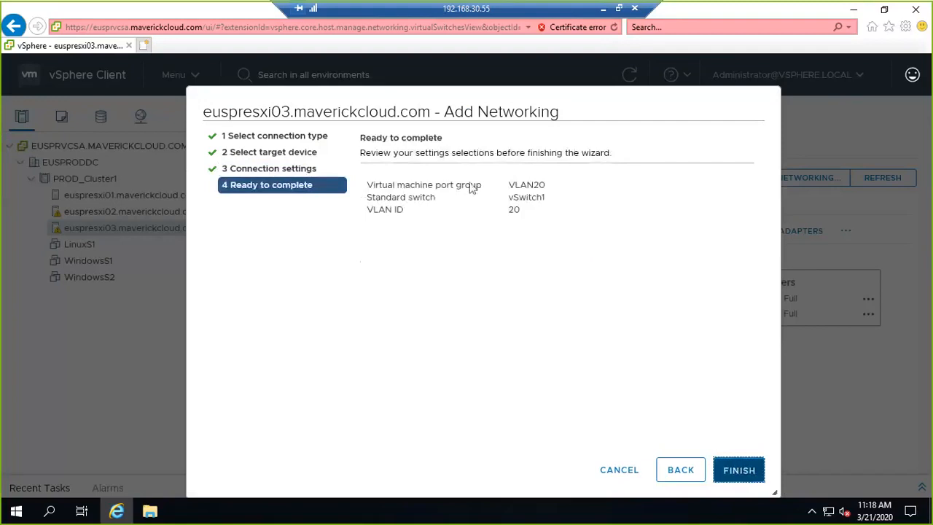
click(739, 470)
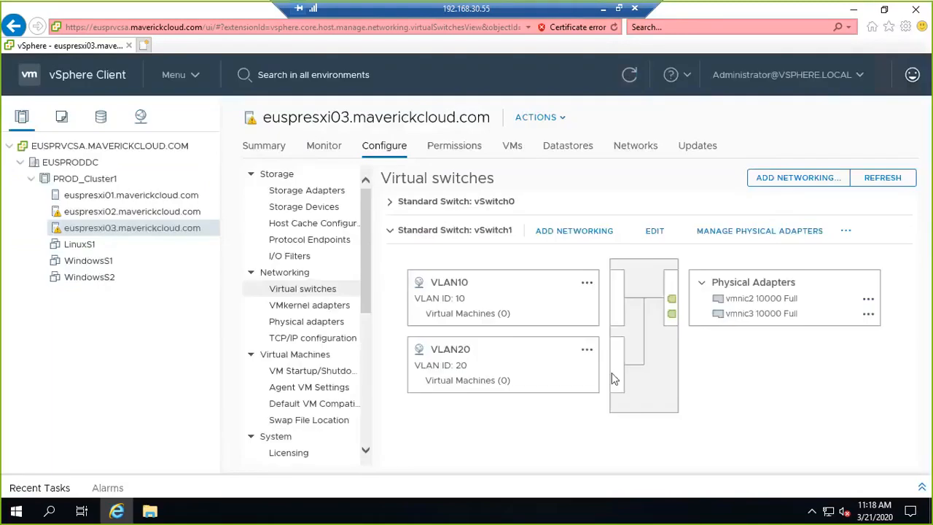
Begin another virtual machine port group on euspresxi03 with existing switch vSwitch1 as target, up to the connection settings
key(Return)
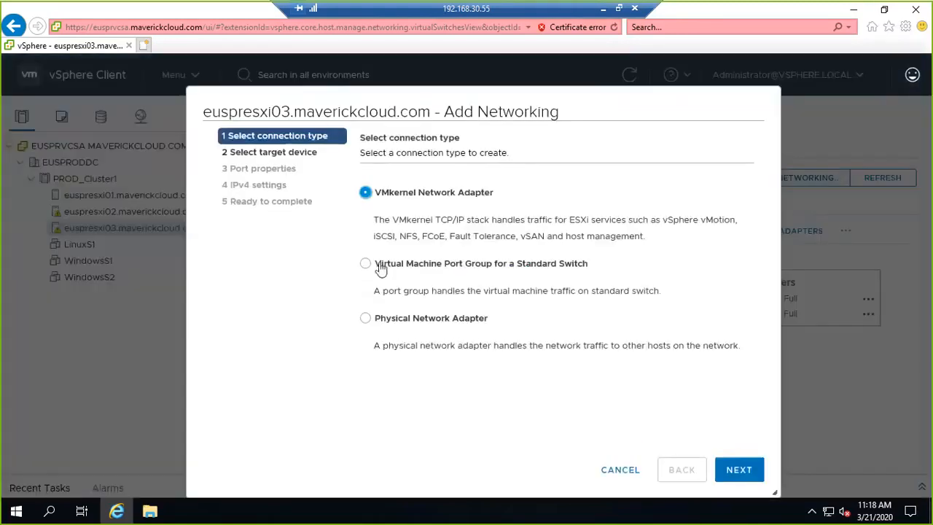
click(365, 263)
click(738, 470)
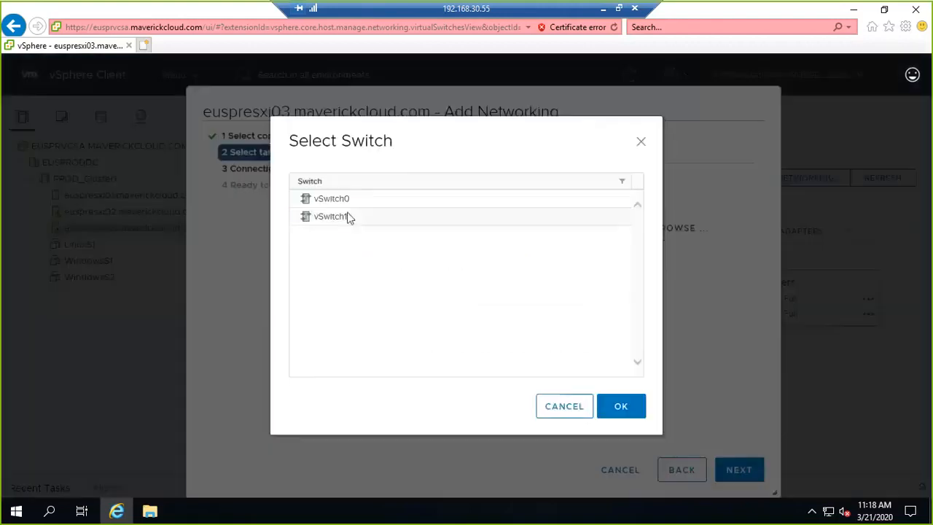
click(348, 216)
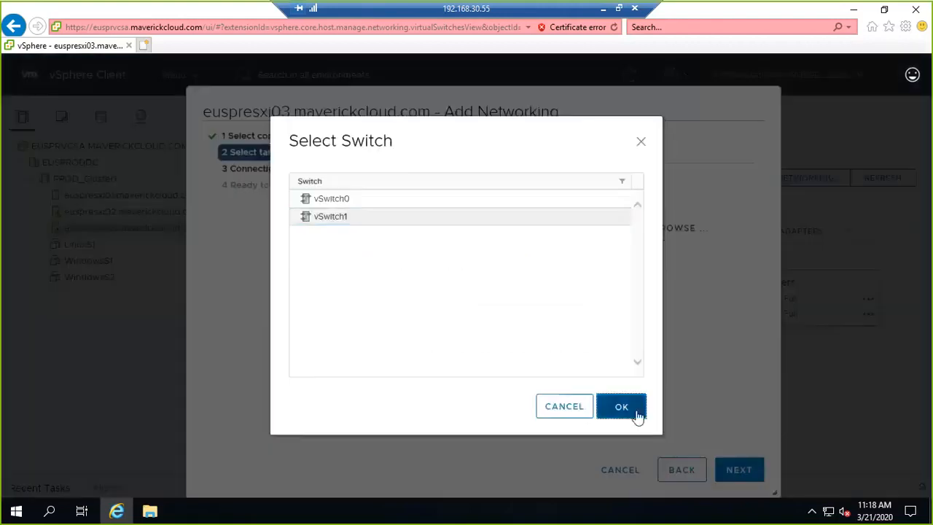
click(638, 415)
click(742, 472)
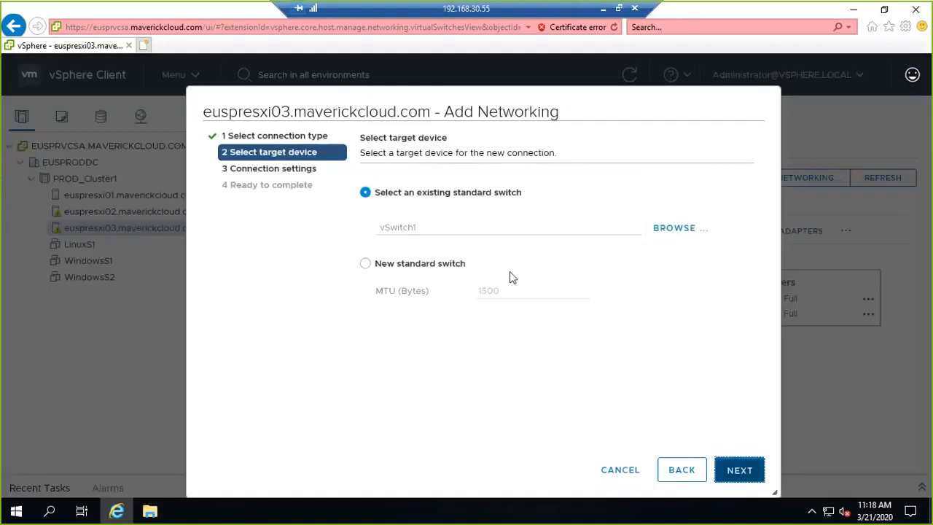
Label the port group VLAN40 with VLAN ID 40, finish creating it on vSwitch1, and display the refreshed network inventory of EUSPRODDC
text(VLAM)
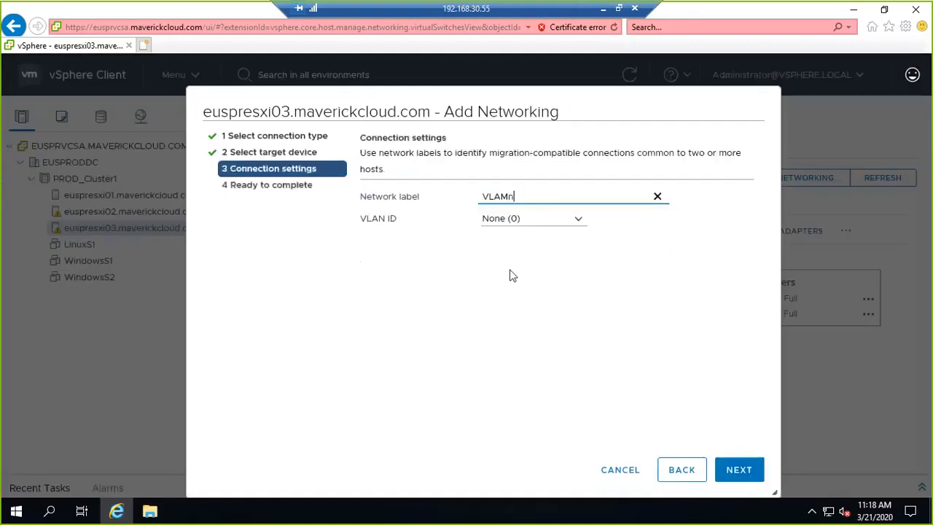
key(BackSpace)
text(N40)
key(Tab)
text(40)
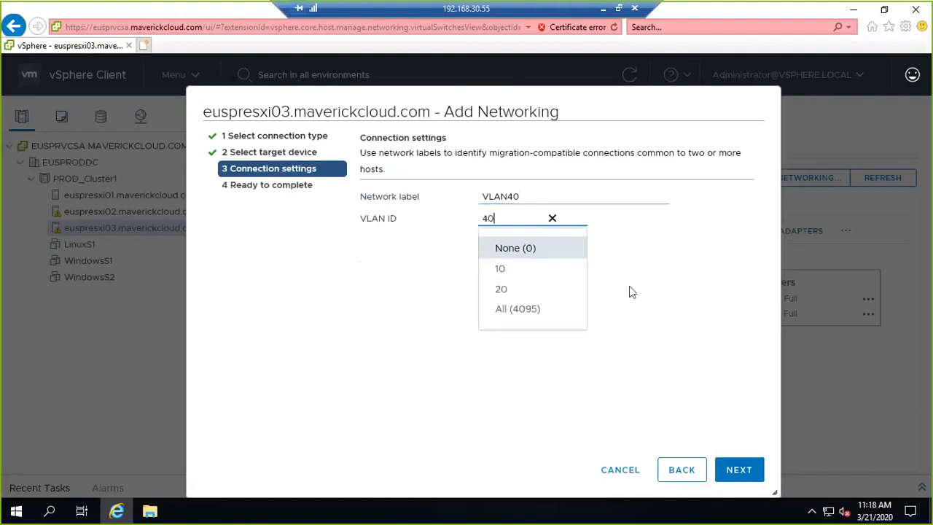
key(Tab)
click(739, 470)
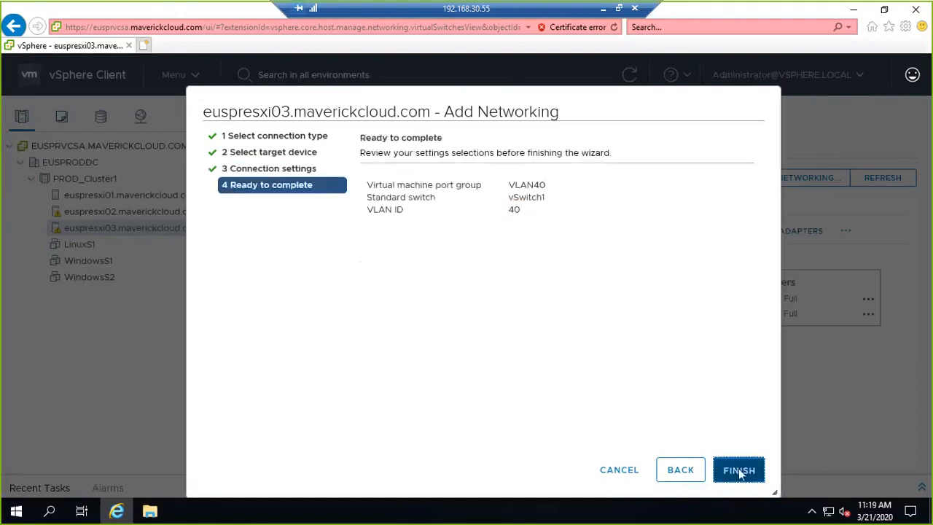
click(739, 470)
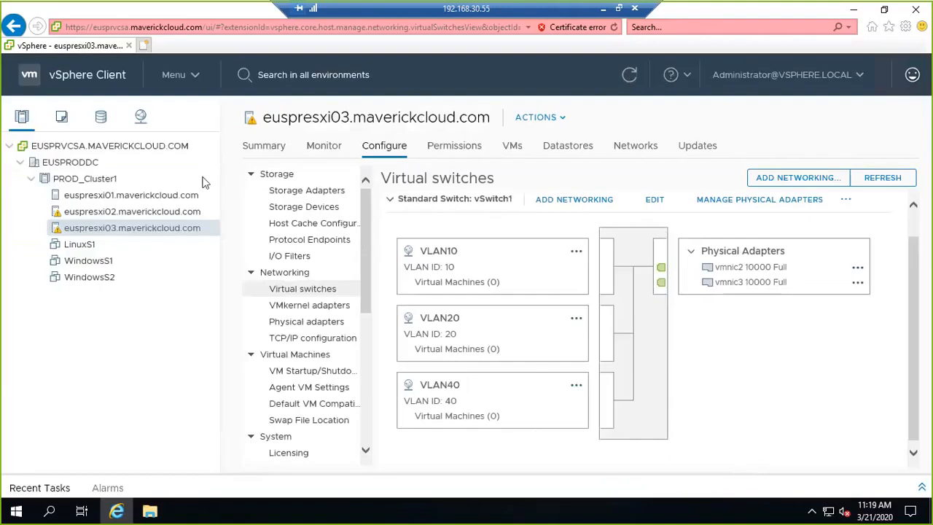
click(137, 118)
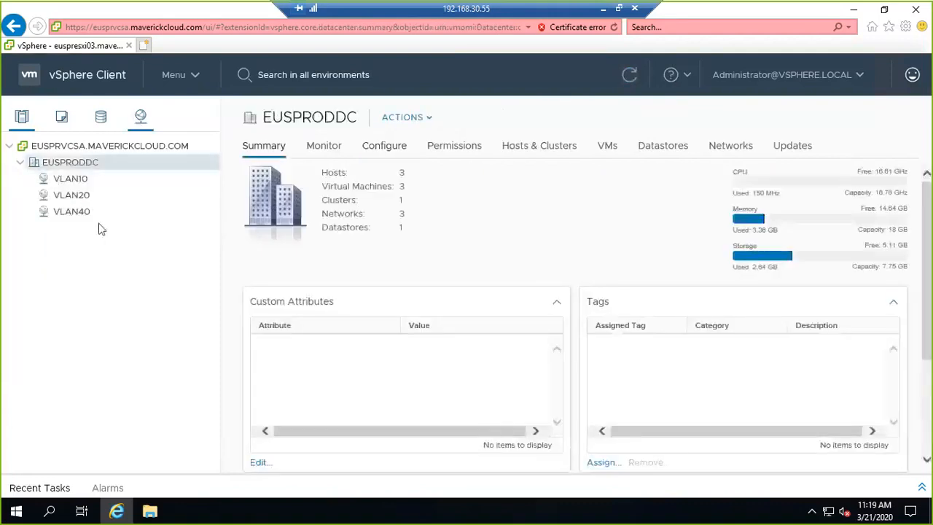
click(631, 83)
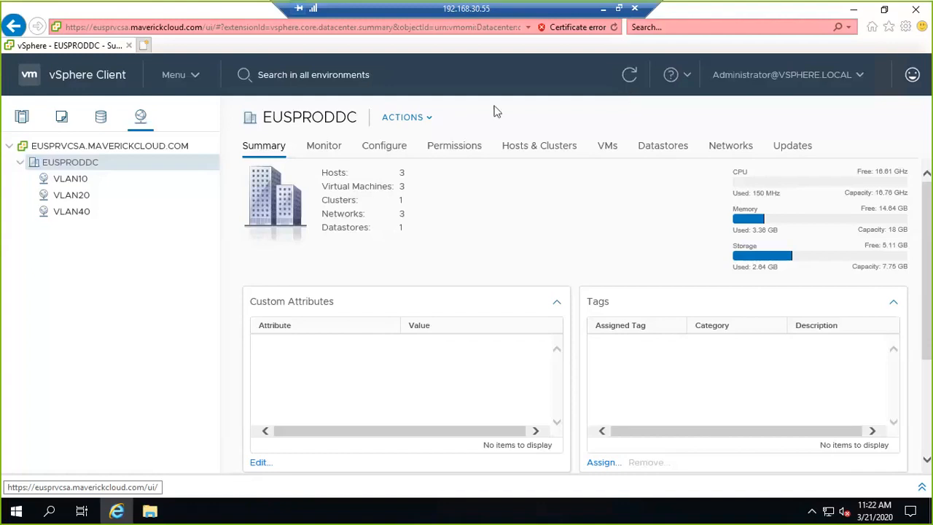
Switch to Microsoft Whiteboard and draw a large frame around the whole three-host lab diagram
click(604, 9)
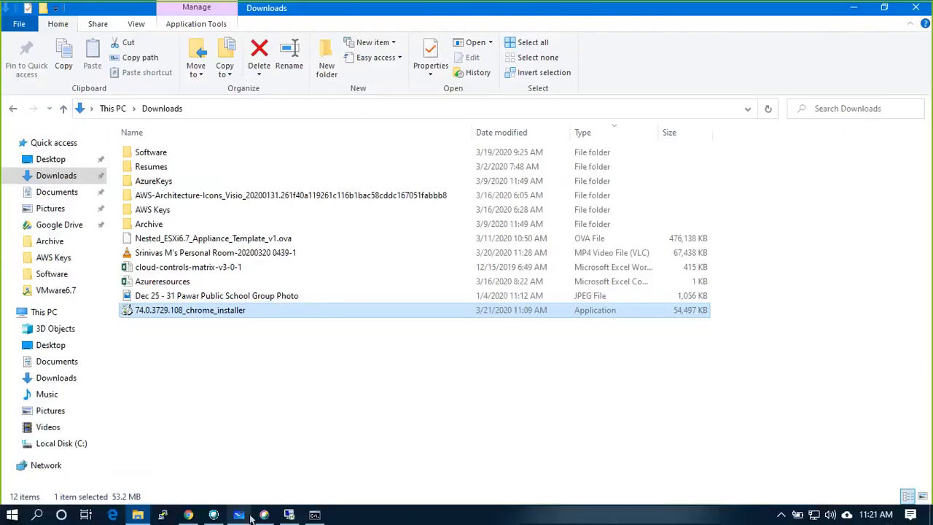
key(alt+Tab)
scroll(357, 344, down, 2)
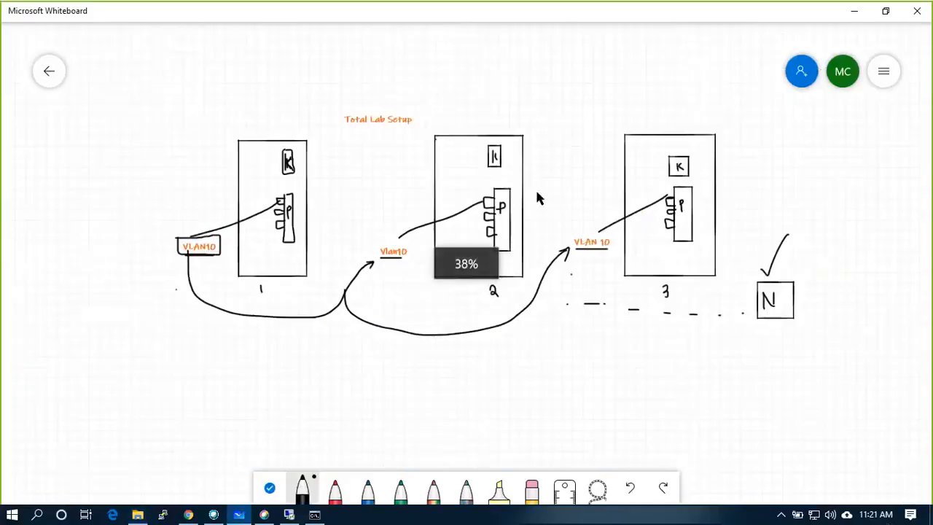
mouse_move(198, 368)
mouse_down()
mouse_move(775, 367)
mouse_move(809, 357)
mouse_up()
mouse_move(201, 371)
mouse_down()
mouse_move(119, 199)
mouse_move(178, 58)
mouse_move(862, 55)
mouse_move(858, 339)
mouse_move(795, 366)
mouse_move(777, 363)
mouse_up()
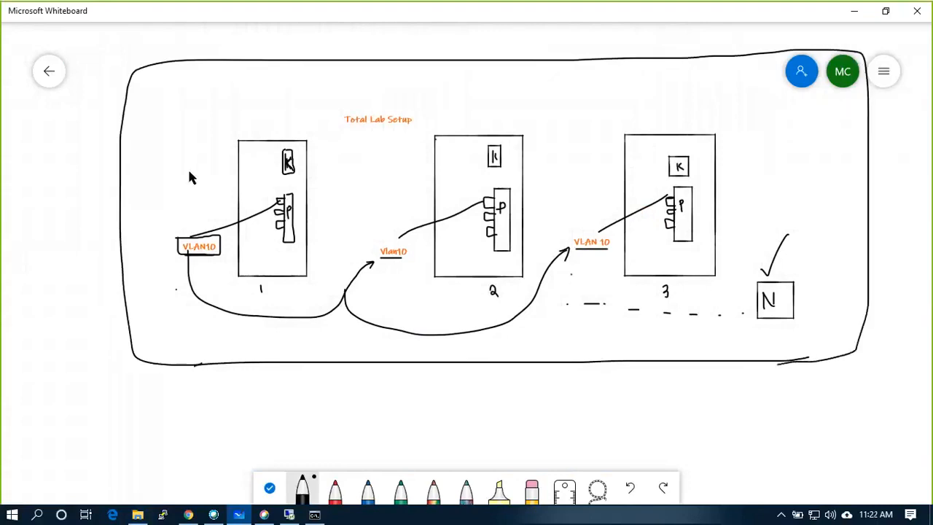
Sketch a small circle beside each of the three hosts, with check marks at hosts 2 and 3
drag(188, 164, 216, 174)
drag(417, 169, 448, 130)
drag(649, 154, 670, 122)
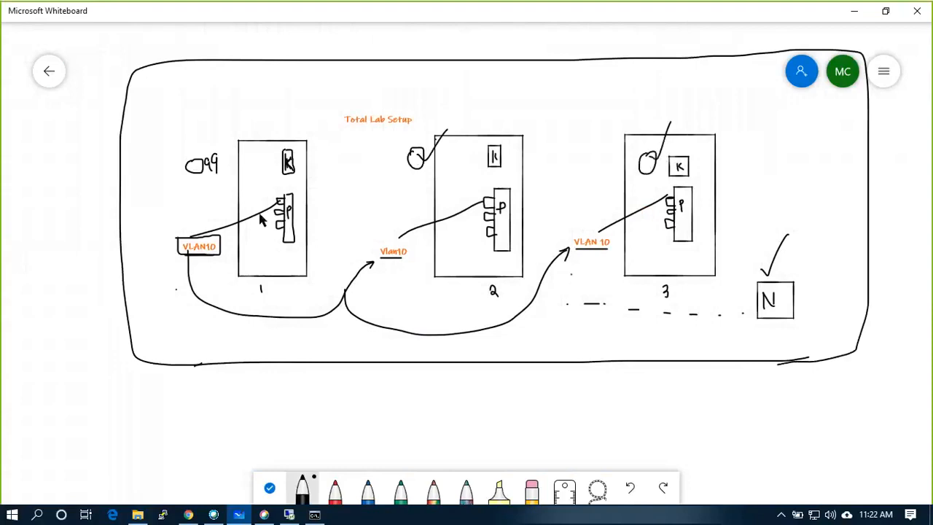
Draw a curved arrow from the frame to a spot below it and add the text "vSphere Distributed Switch !!" at its tip
drag(86, 295, 181, 426)
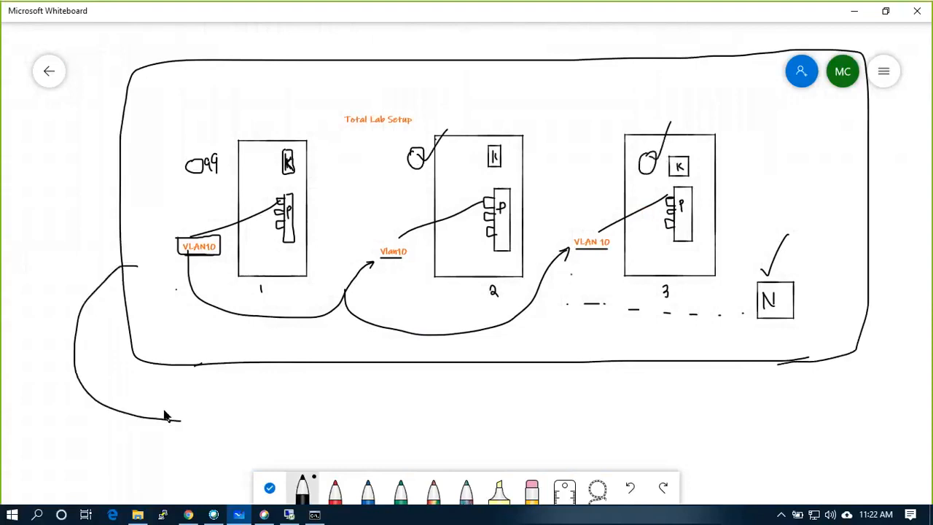
right_click(202, 422)
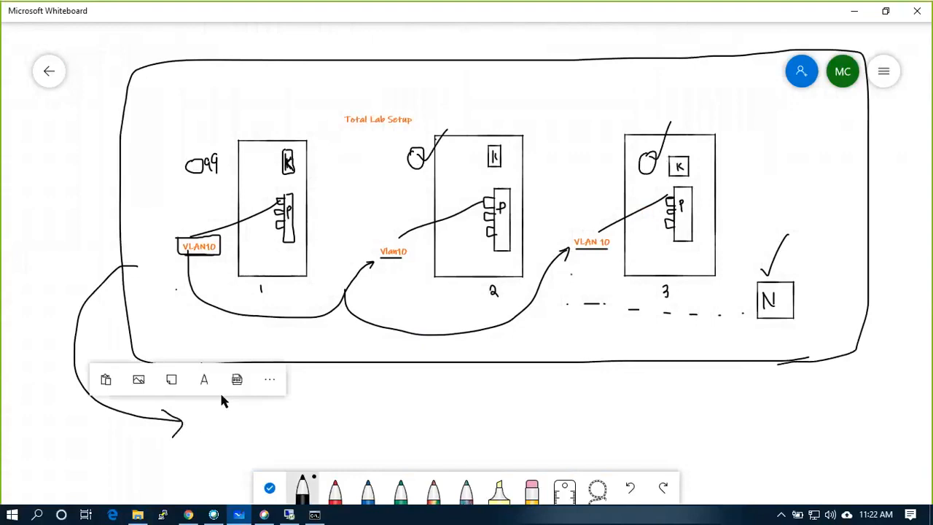
click(205, 380)
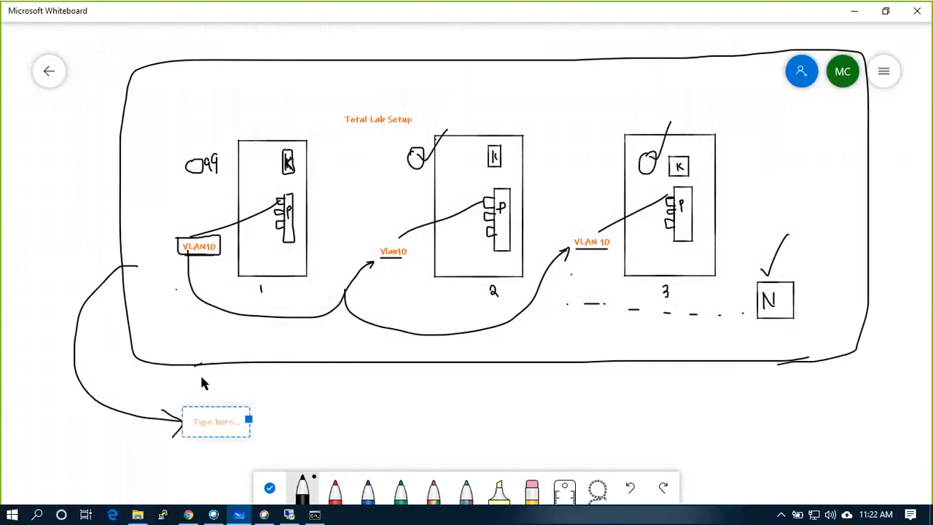
text(vSphe)
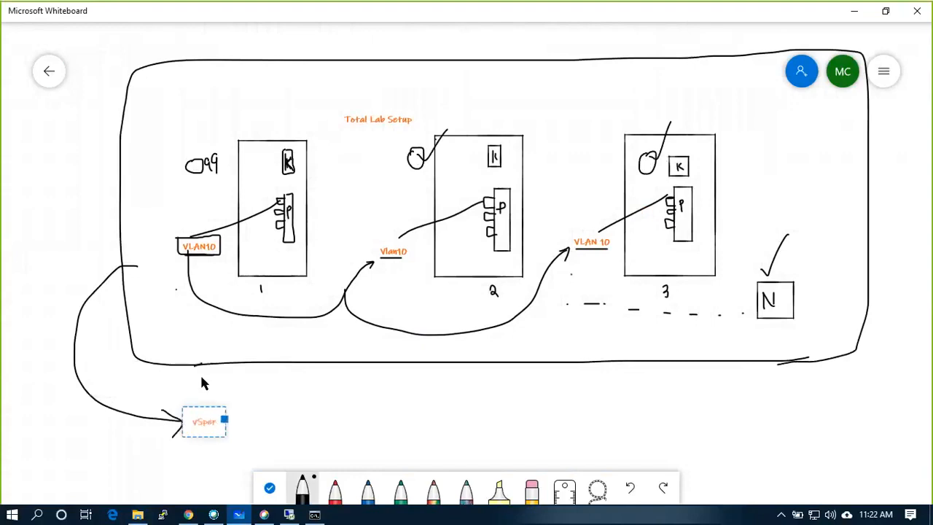
text(re Dist)
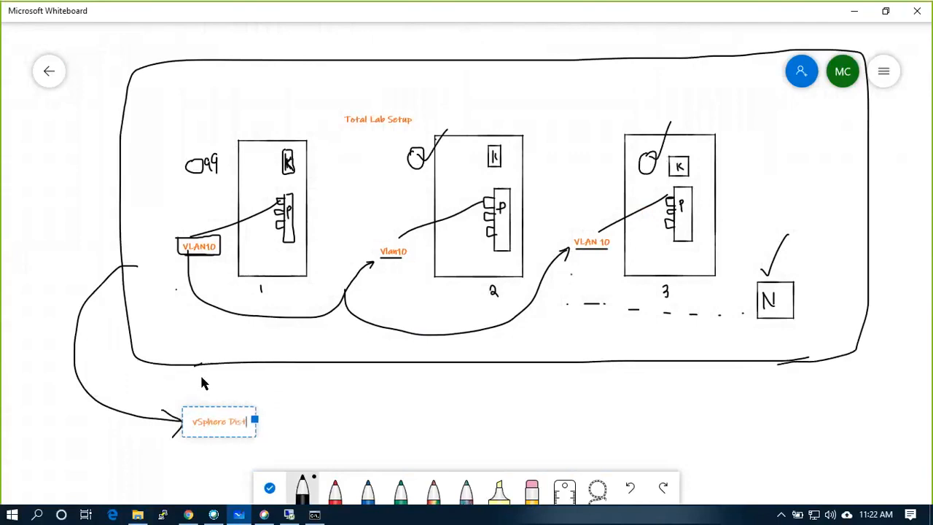
text(ributed Sw)
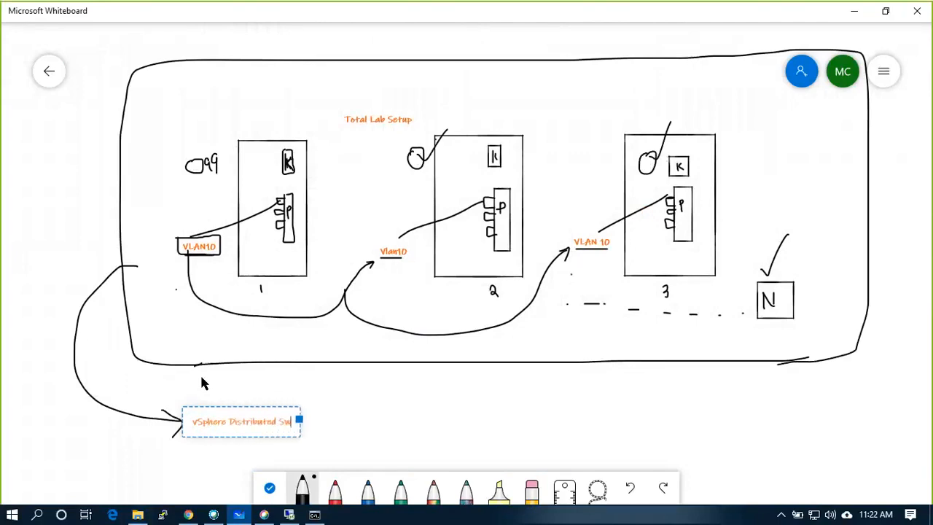
text(itch !!)
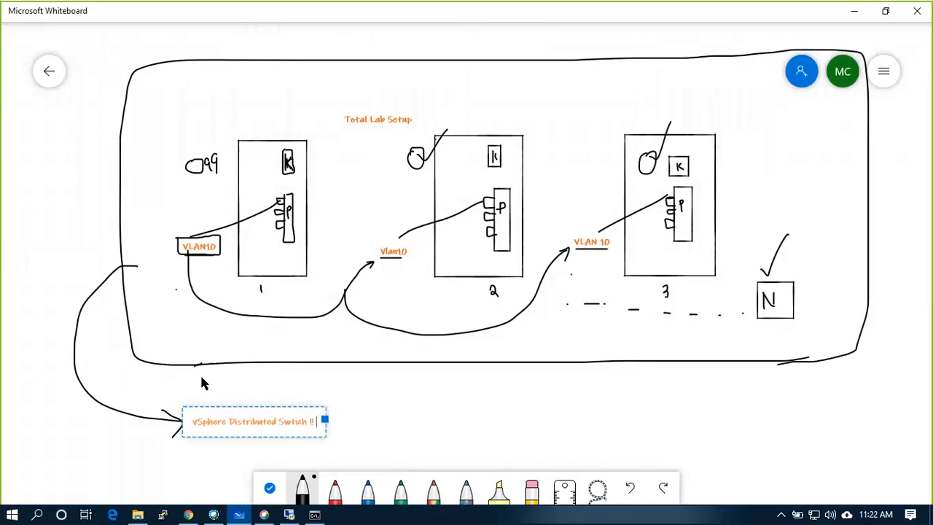
key(BackSpace)
key(BackSpace)
key(BackSpace)
key(BackSpace)
key(BackSpace)
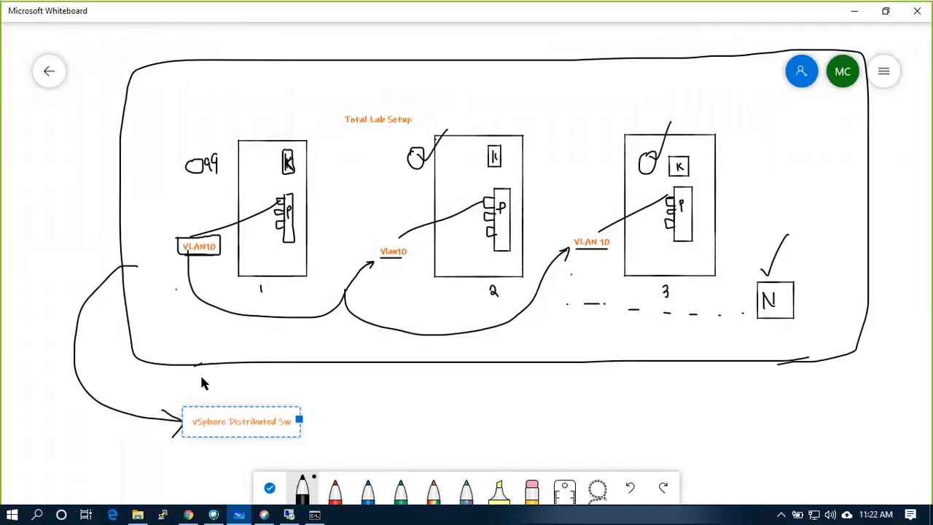
text(ch !!)
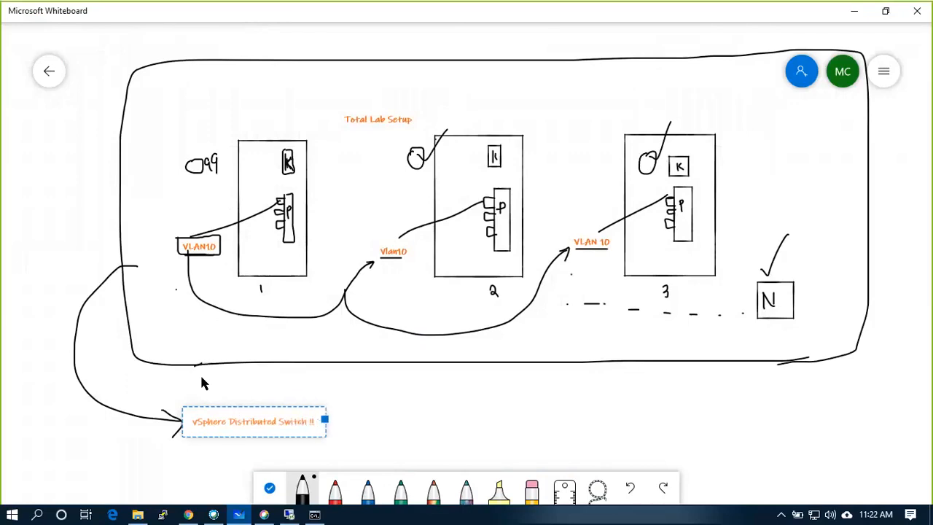
click(334, 435)
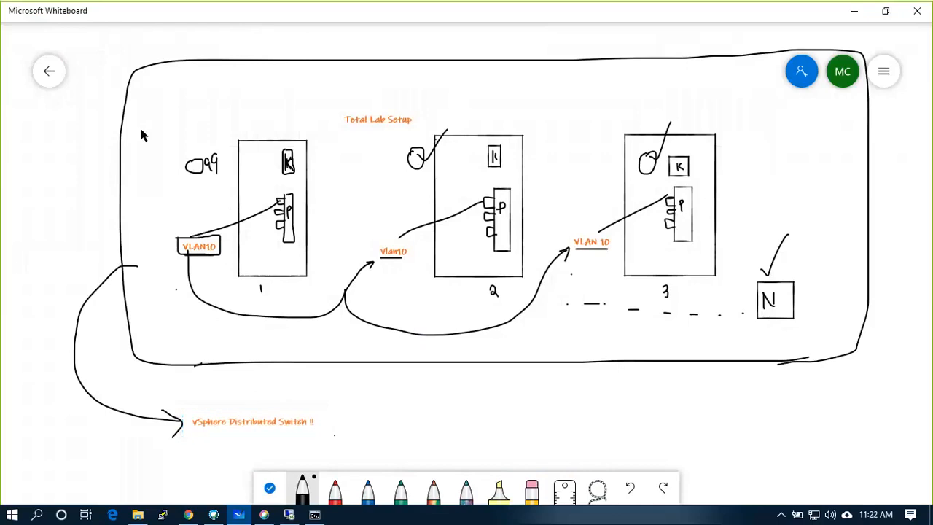
Handwrite "V.S.S." inside the frame's upper-left corner and an underlined "V.DS" beside the vSphere Distributed Switch text
mouse_move(180, 75)
mouse_down()
mouse_move(169, 91)
mouse_move(188, 90)
mouse_move(197, 70)
mouse_up()
click(177, 84)
drag(143, 86, 152, 111)
click(197, 85)
drag(323, 441, 366, 382)
mouse_move(339, 422)
mouse_down()
mouse_move(347, 436)
mouse_move(361, 413)
mouse_move(376, 425)
mouse_move(430, 405)
mouse_up()
click(356, 429)
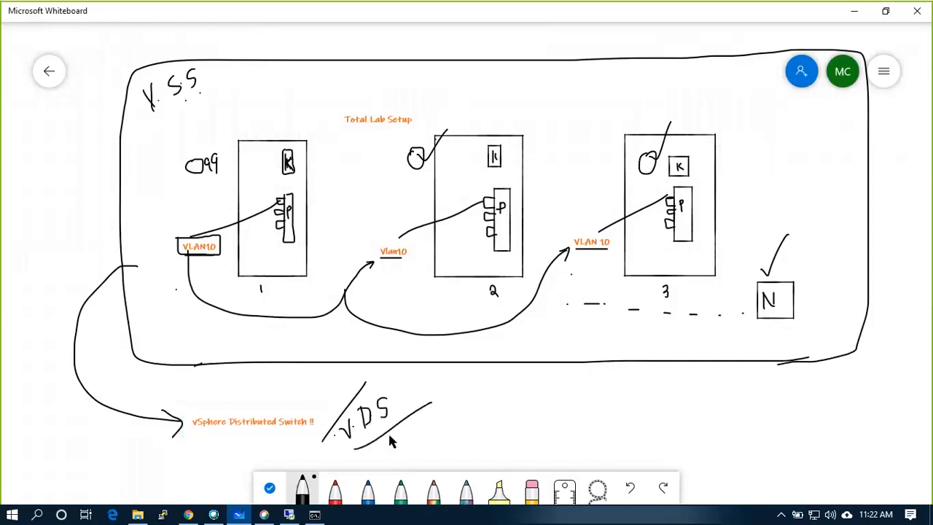